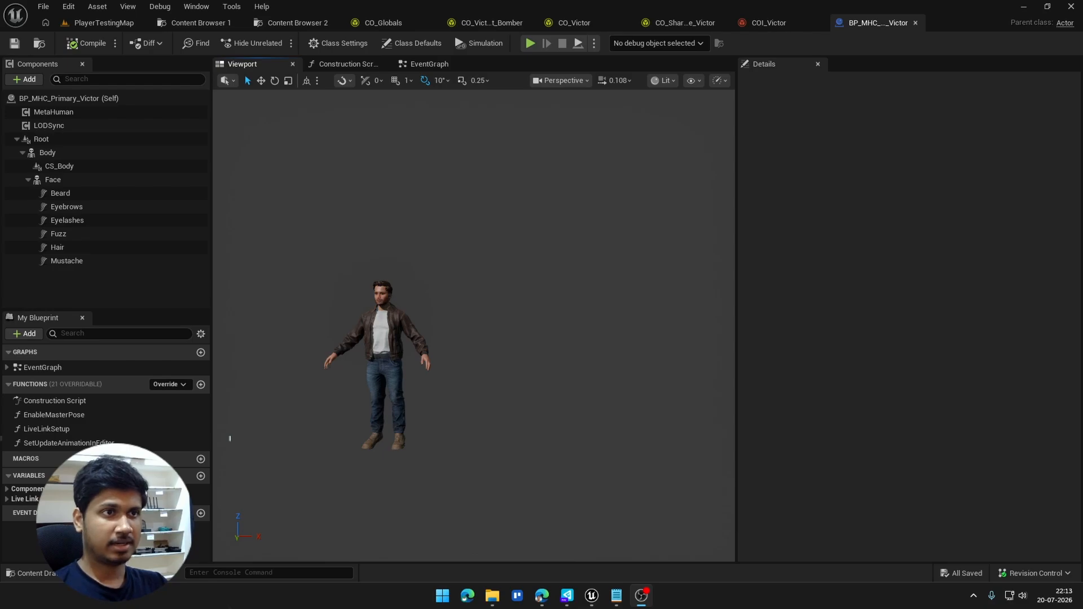
# Step: Examine the clothed Victor character up close in the BP_MHC_Primary_Victor blueprint viewport
pyautogui.click(771, 26)
pyautogui.click(879, 23)
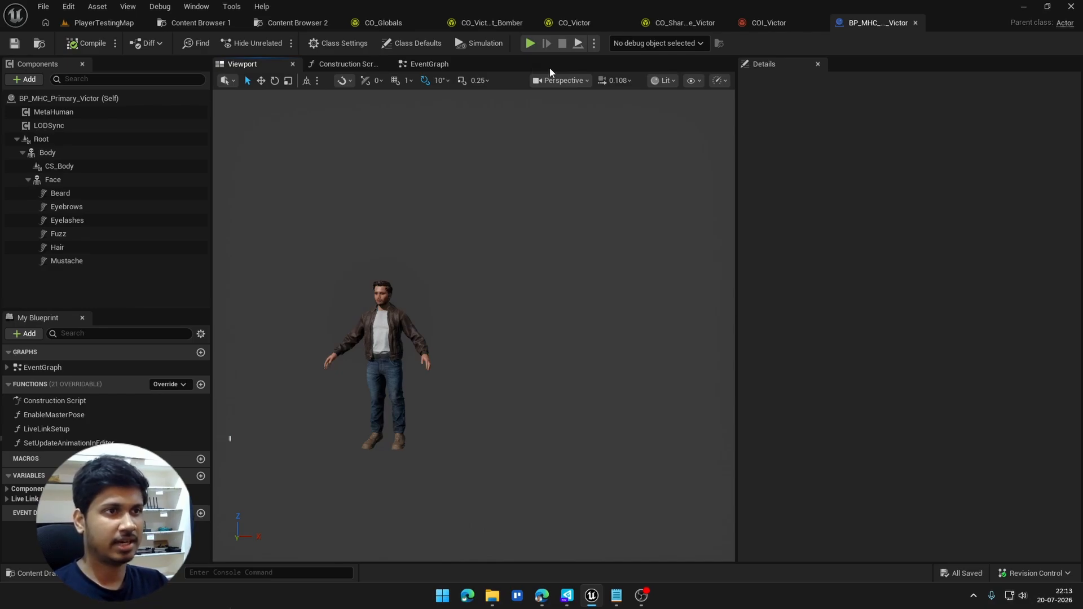
pyautogui.moveTo(435, 320); pyautogui.dragTo(406, 311, button='right')
pyautogui.press('w')
pyautogui.press('w')
pyautogui.press('a')
pyautogui.press('s')
pyautogui.press('d')
pyautogui.click(484, 289)
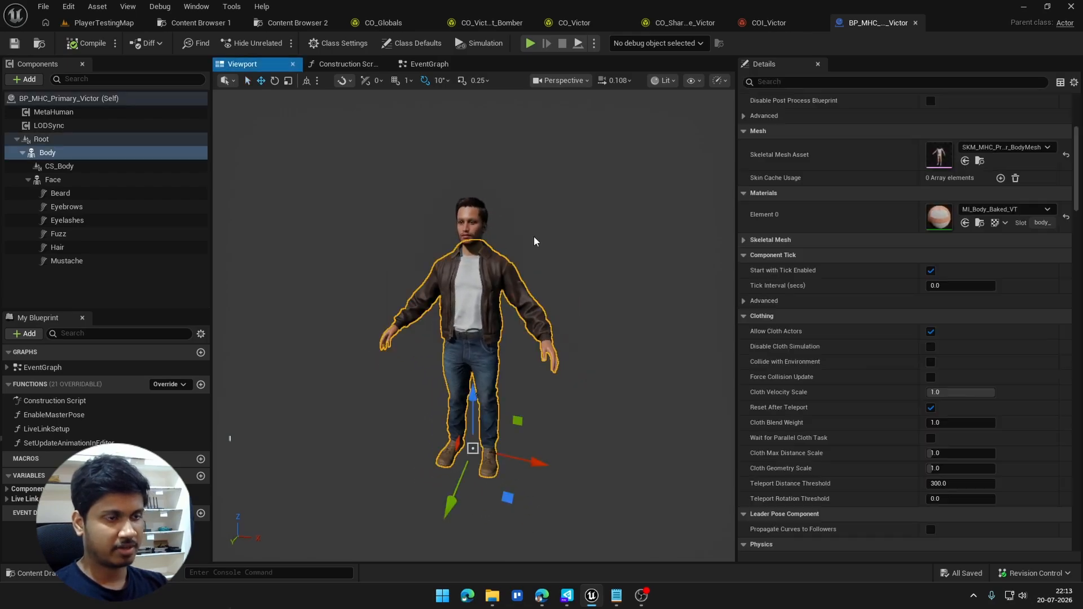
pyautogui.click(631, 276)
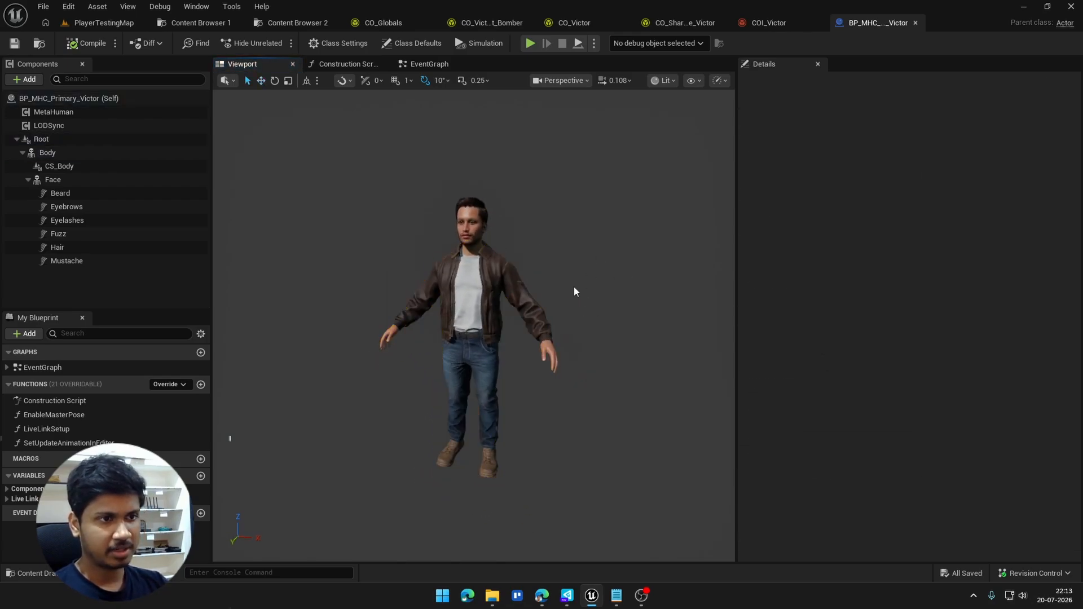
# Step: View the Victor character from the side and inspect the CS_Body component's customizable skeletal settings
pyautogui.press('d')
pyautogui.moveTo(573, 287); pyautogui.dragTo(502, 287, button='right')
pyautogui.press('w')
pyautogui.press('s')
pyautogui.click(125, 167)
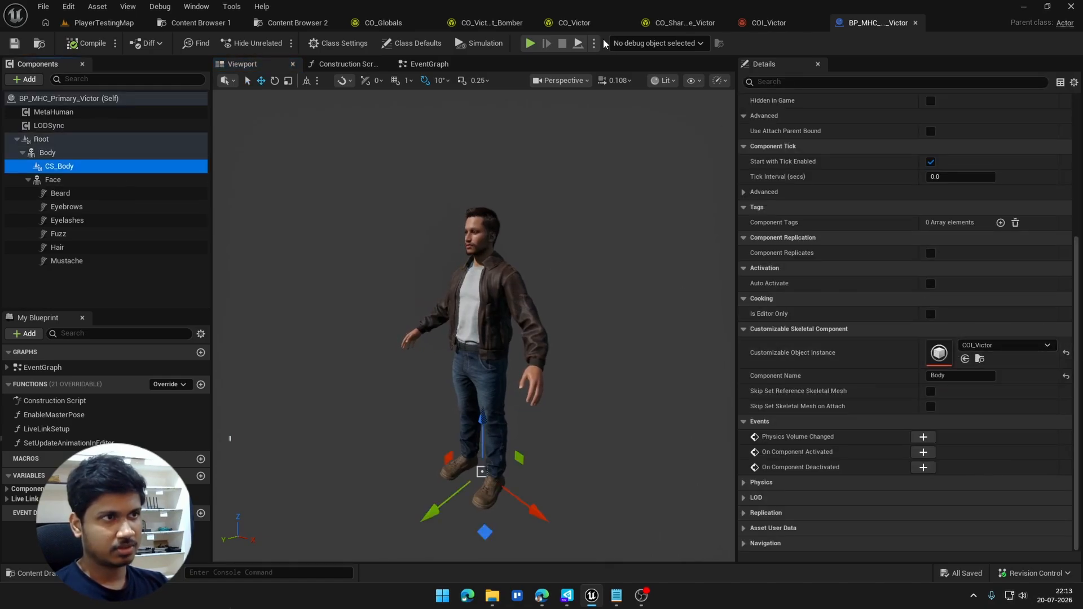
pyautogui.click(550, 156)
# Step: Open the CO_Shared_Base_Victor customizable object from the Shared subfolder of the Clothes content folder
pyautogui.click(375, 23)
pyautogui.click(305, 22)
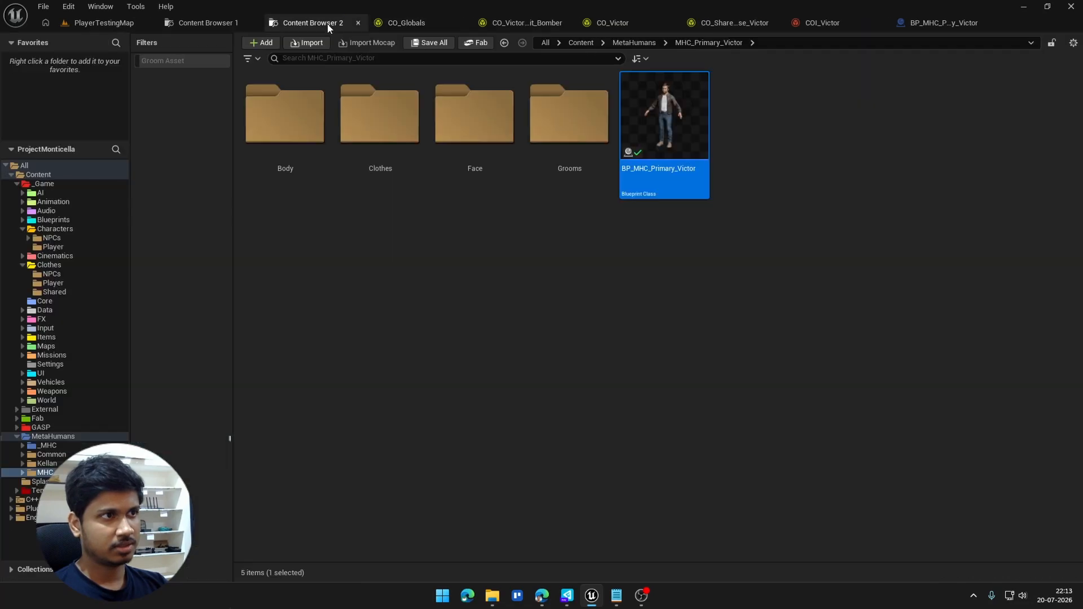
pyautogui.click(232, 25)
pyautogui.click(469, 294)
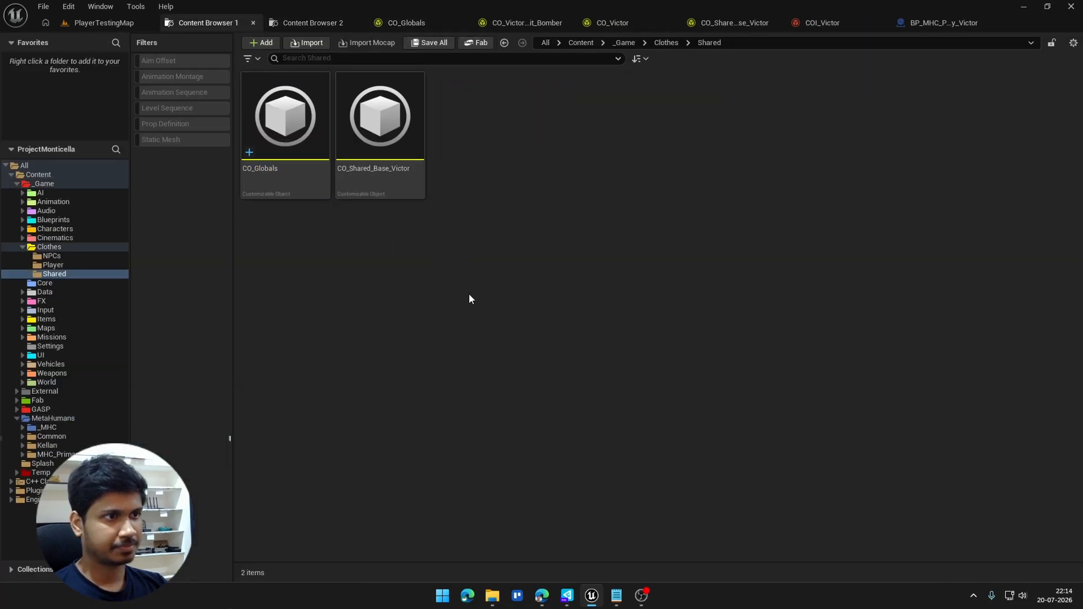
pyautogui.hotkey('alt', 'Left')
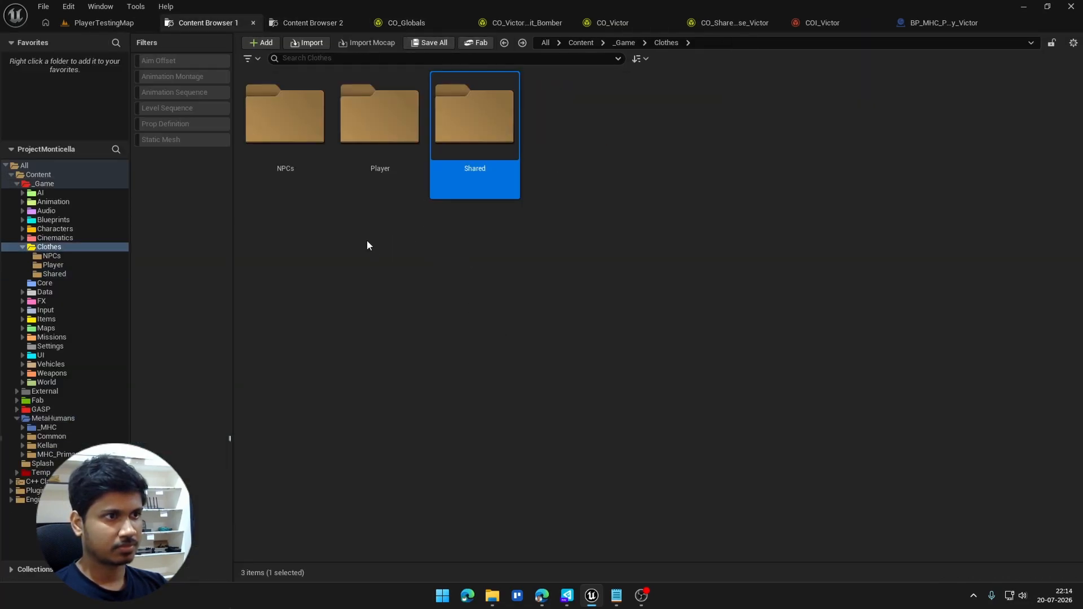
pyautogui.doubleClick(496, 150)
pyautogui.doubleClick(377, 162)
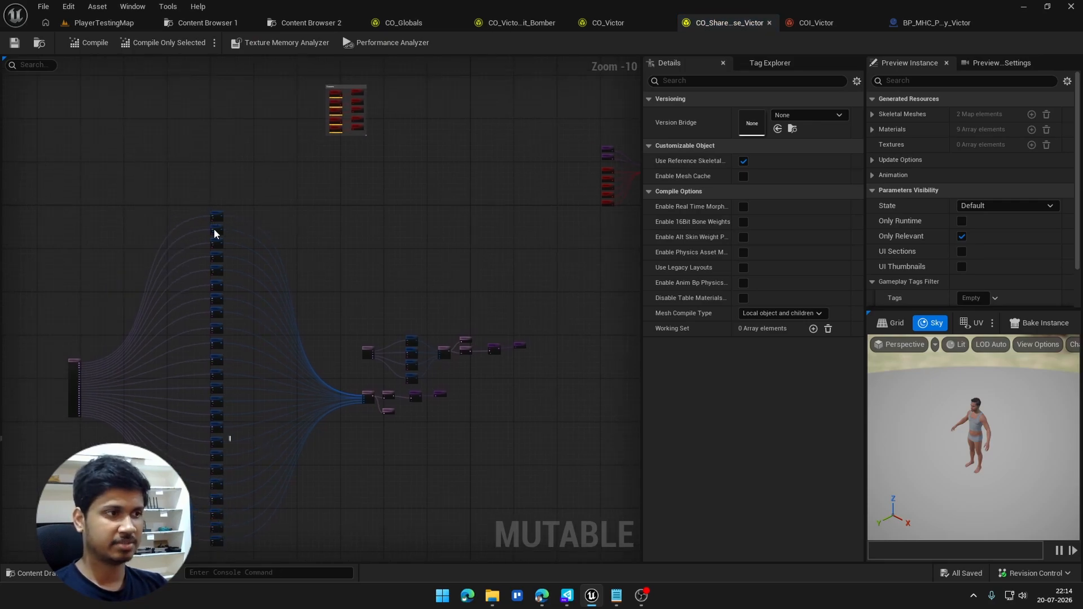
# Step: Inspect the SKM_MHC_Primary_Victor_FaceMesh skeletal mesh node and its LOD section outputs in the graph
pyautogui.moveTo(55, 355); pyautogui.dragTo(168, 180, button='right')
pyautogui.scroll(9, 214, 358)
pyautogui.click(154, 162)
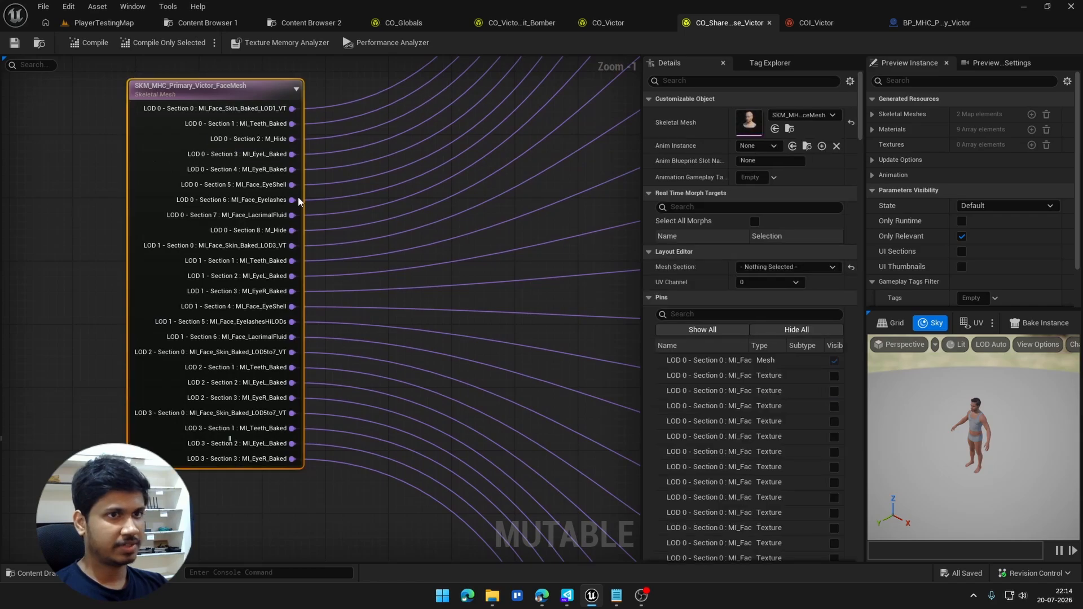
pyautogui.moveTo(176, 221); pyautogui.dragTo(442, 252, button='right')
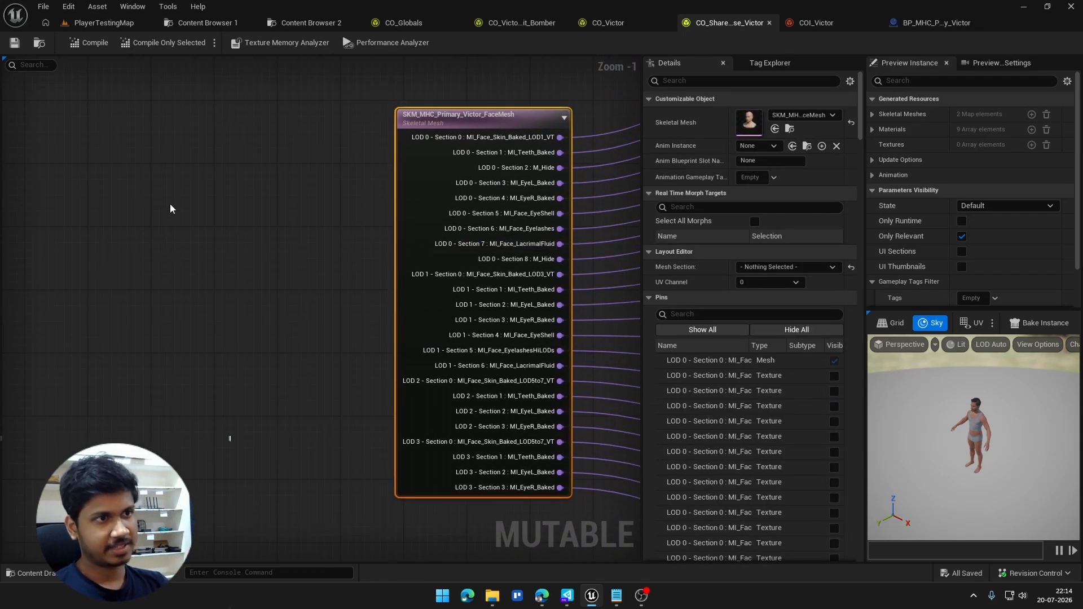
pyautogui.moveTo(349, 154); pyautogui.dragTo(88, 178, button='right')
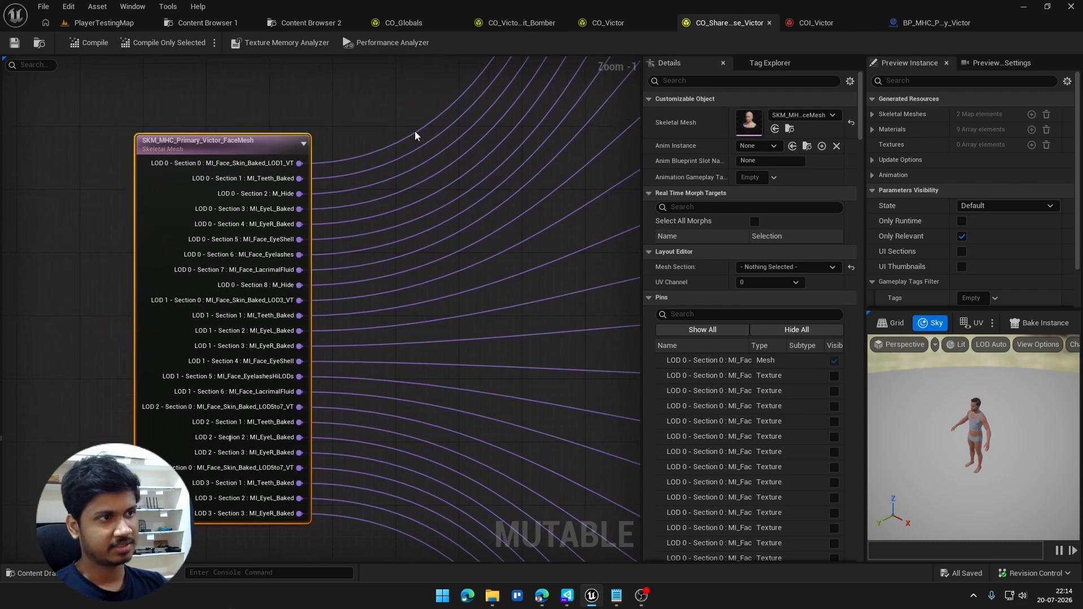
# Step: Follow the face mesh outputs to their connected Mesh Section nodes across the graph
pyautogui.scroll(-1, 416, 133)
pyautogui.moveTo(420, 134); pyautogui.dragTo(352, 143, button='right')
pyautogui.scroll(-2, 344, 158)
pyautogui.moveTo(332, 178); pyautogui.dragTo(147, 254, button='right')
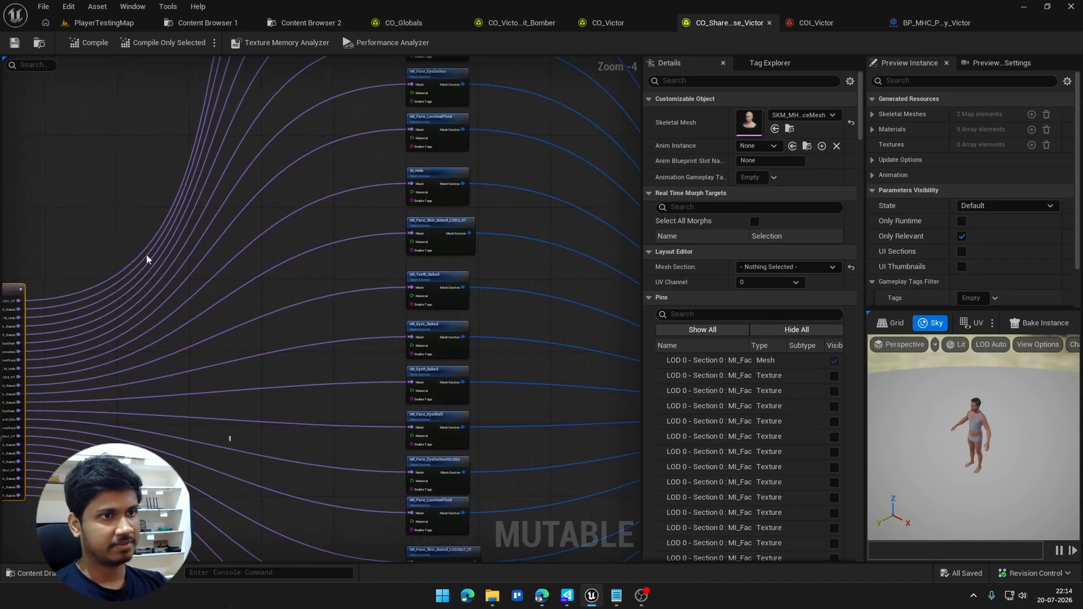
pyautogui.moveTo(273, 209); pyautogui.dragTo(272, 243, button='right')
pyautogui.moveTo(339, 160); pyautogui.dragTo(280, 320, button='right')
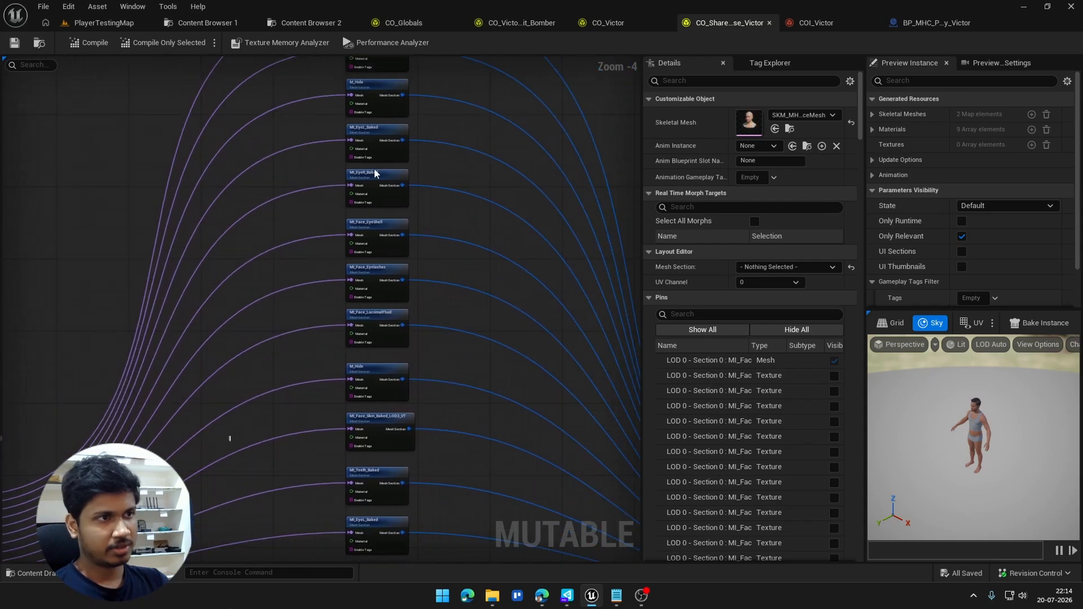
pyautogui.moveTo(374, 169); pyautogui.dragTo(330, 297, button='right')
pyautogui.moveTo(399, 218); pyautogui.dragTo(347, 249, button='right')
pyautogui.moveTo(462, 149); pyautogui.dragTo(345, 315, button='right')
# Step: Examine the Grooms comment group and its Groom Constant nodes linked to the groom exports
pyautogui.click(370, 106)
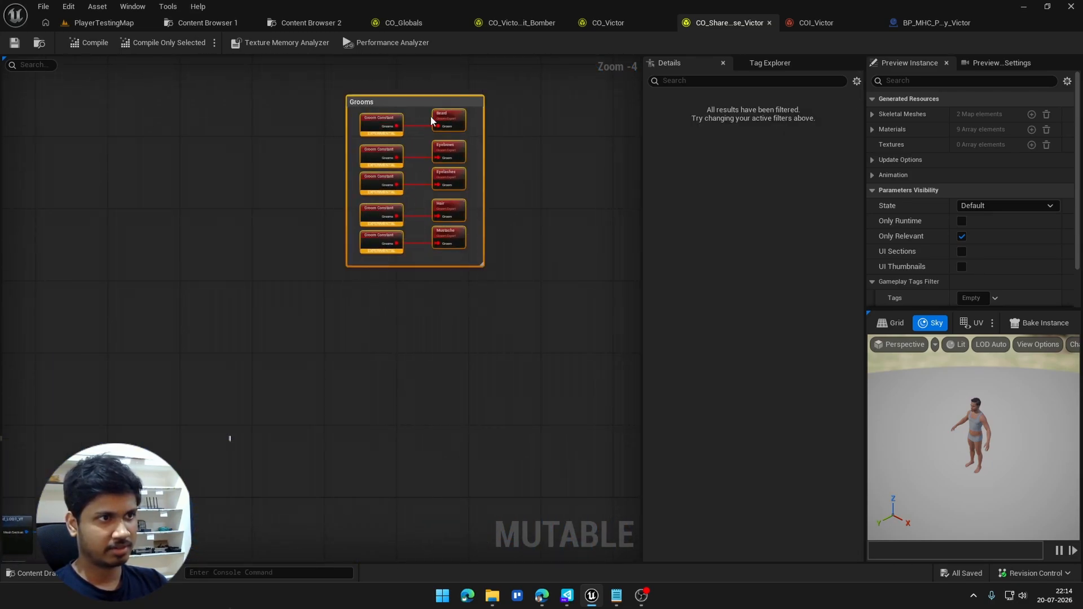
pyautogui.scroll(4, 431, 116)
pyautogui.click(395, 115)
pyautogui.scroll(-5, 481, 216)
pyautogui.moveTo(482, 216); pyautogui.dragTo(171, 226, button='right')
pyautogui.scroll(-4, 170, 227)
pyautogui.moveTo(240, 253); pyautogui.dragTo(94, 226, button='right')
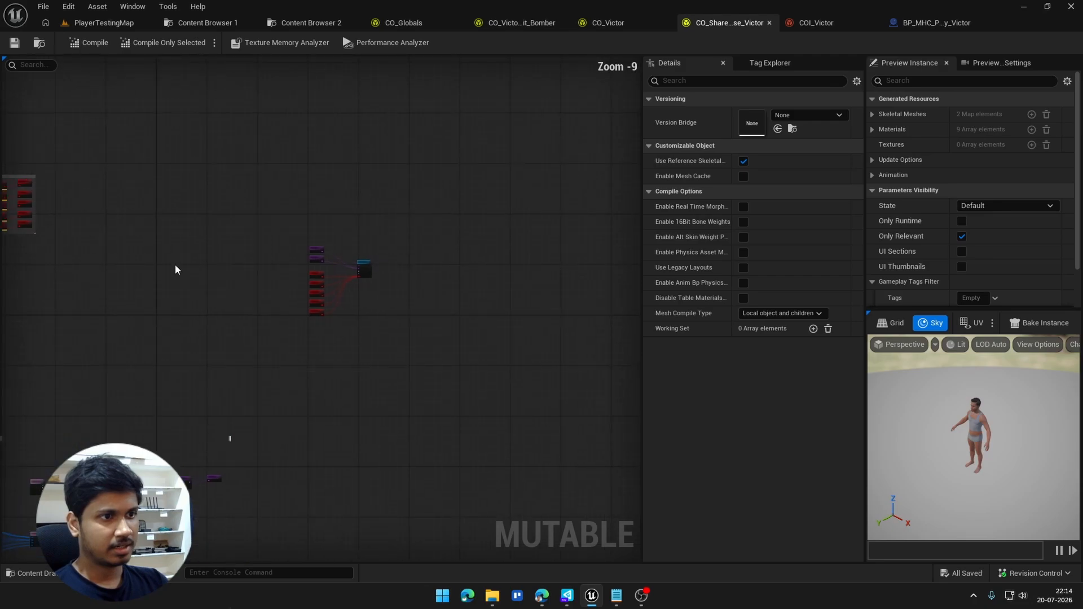
# Step: Inspect the SKM_MHC_Primary_Victor_BodyMesh node and the MI_Body_Baked_VT mesh sections it feeds
pyautogui.moveTo(85, 474); pyautogui.dragTo(337, 215, button='right')
pyautogui.scroll(9, 338, 218)
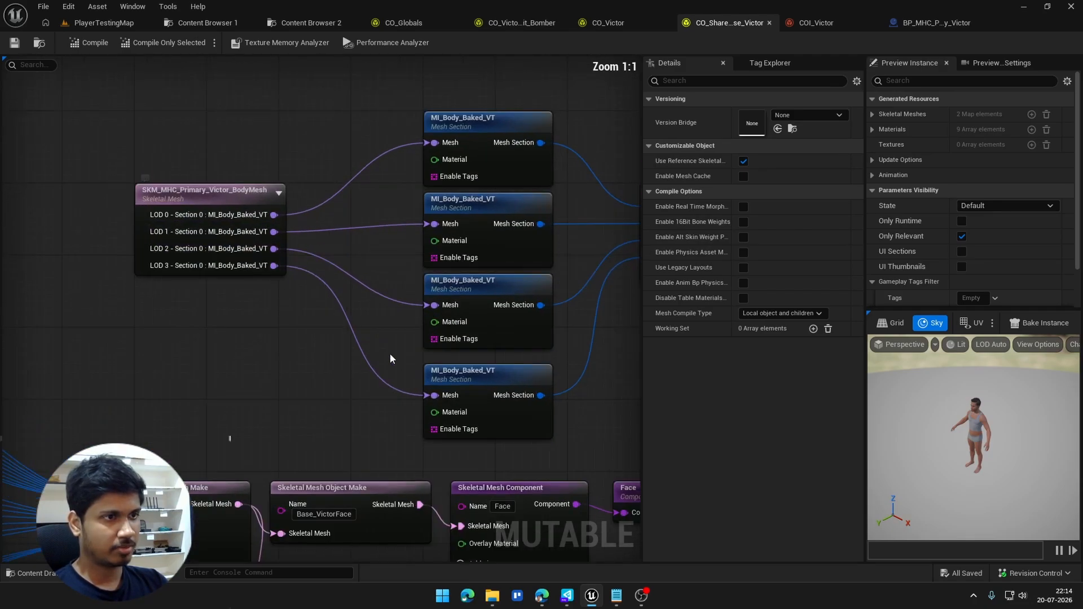
pyautogui.rightClick(316, 297)
pyautogui.click(194, 305)
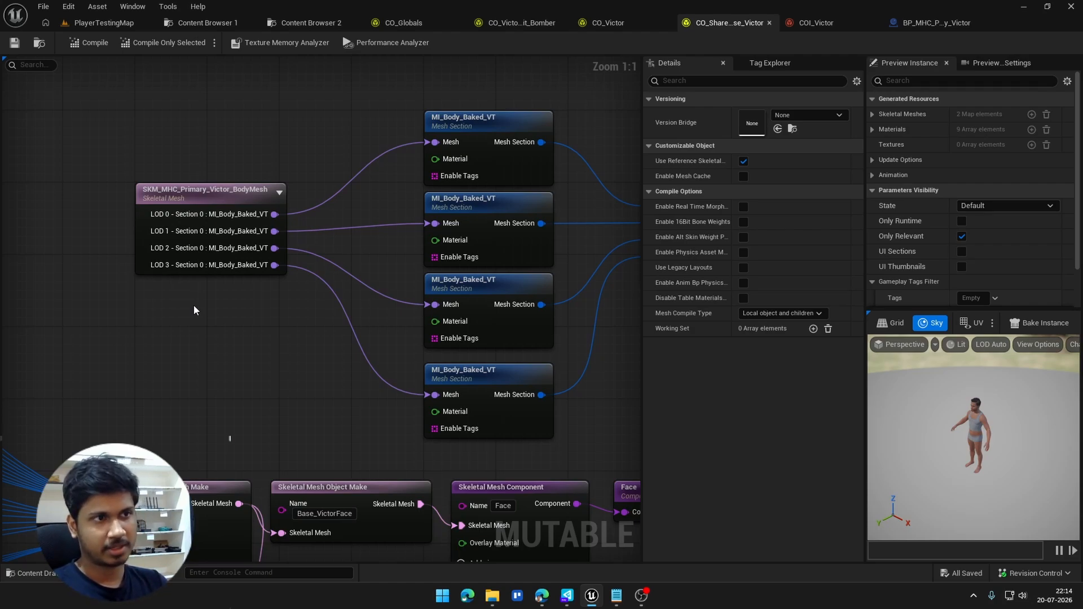
pyautogui.moveTo(194, 310); pyautogui.dragTo(107, 268, button='right')
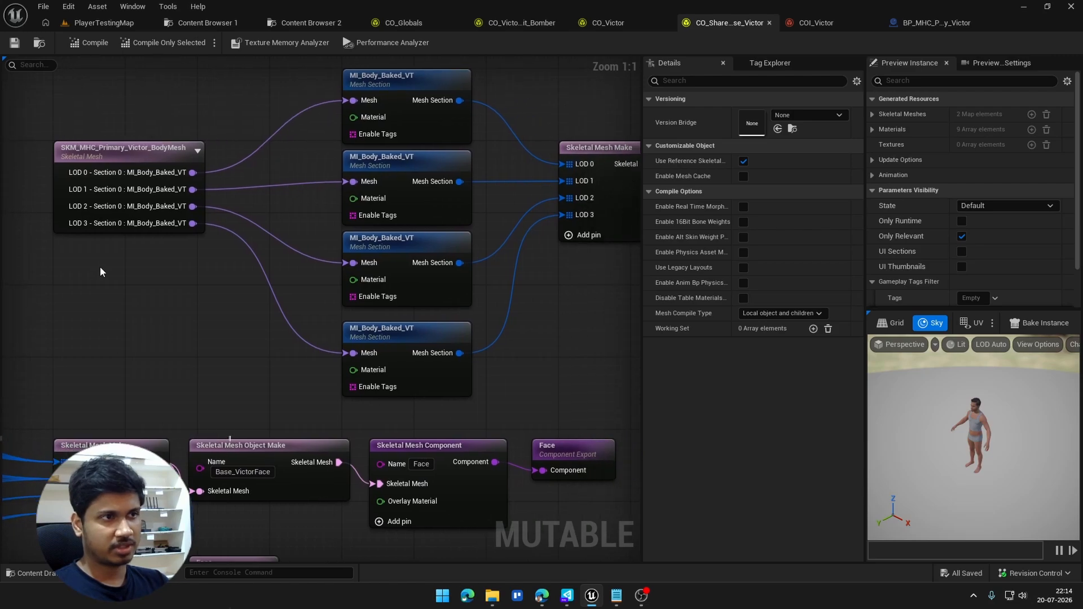
pyautogui.click(85, 151)
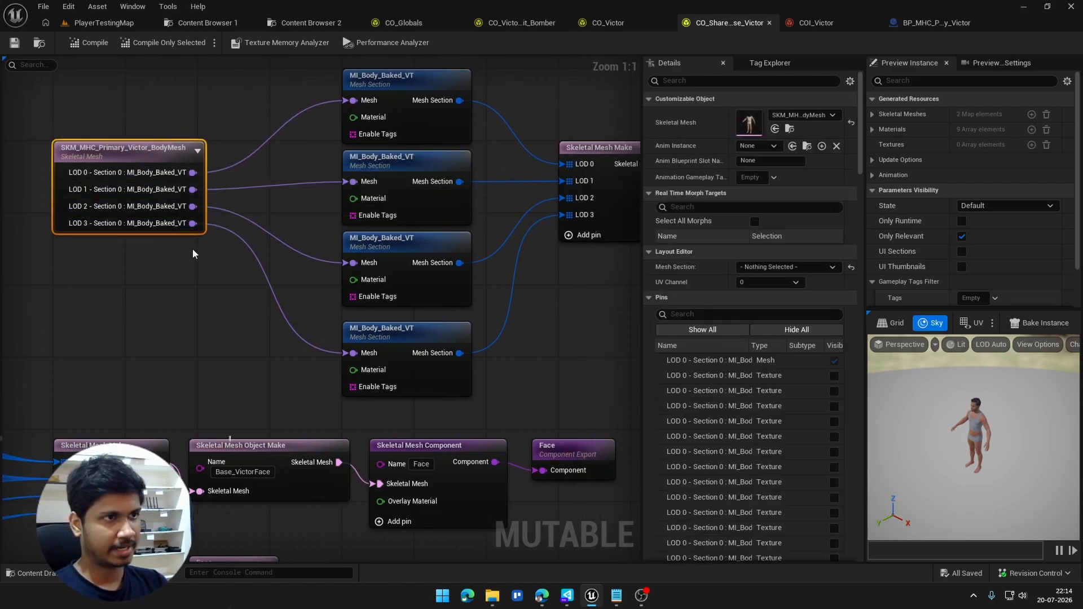
pyautogui.moveTo(235, 274); pyautogui.dragTo(202, 300, button='right')
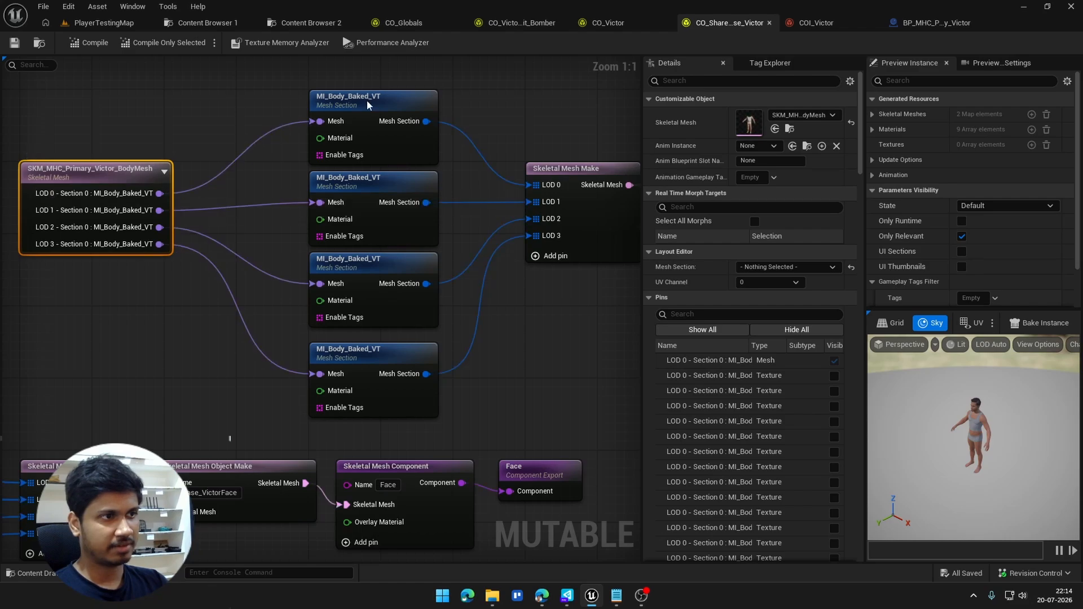
pyautogui.click(228, 192)
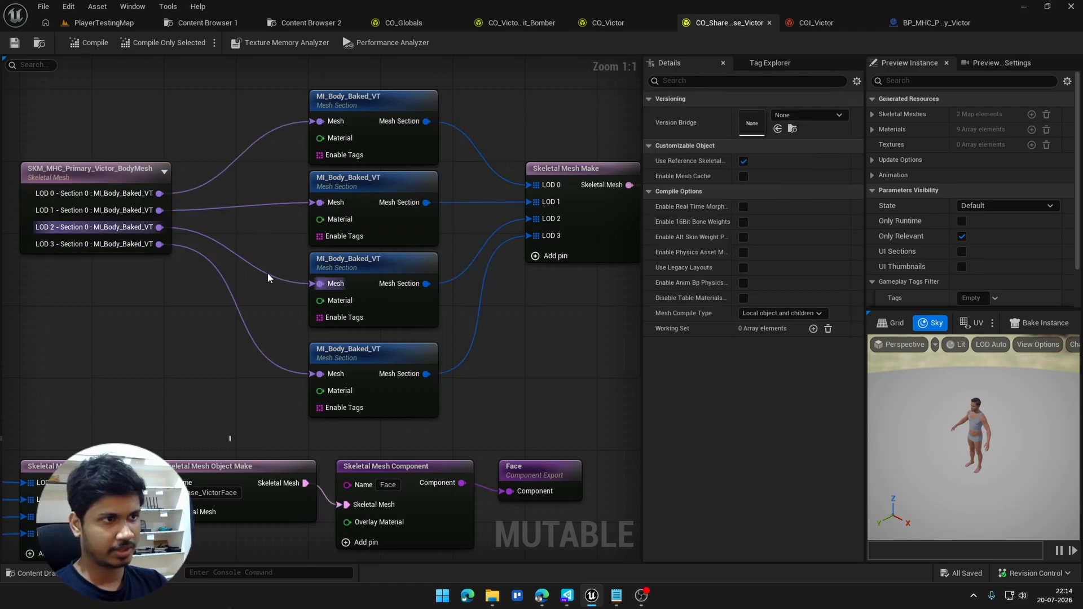
# Step: Trace the body mesh sections to the LOD inputs of the Skeletal Mesh Make node
pyautogui.moveTo(217, 226); pyautogui.dragTo(253, 203, button='right')
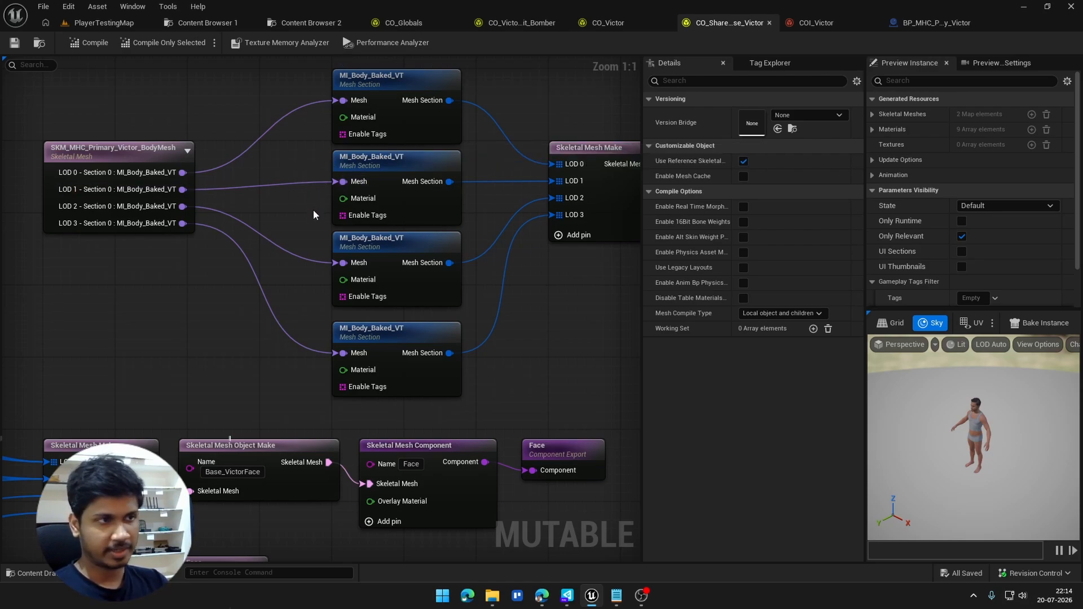
pyautogui.moveTo(313, 209); pyautogui.dragTo(276, 207, button='right')
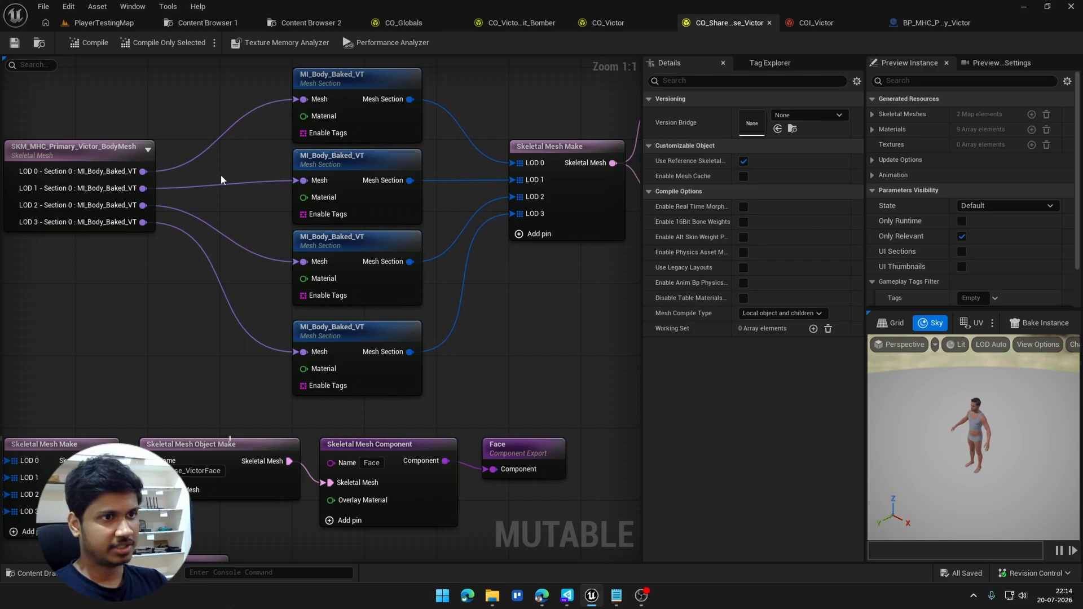
pyautogui.moveTo(403, 96); pyautogui.dragTo(313, 81, button='right')
pyautogui.moveTo(488, 255); pyautogui.dragTo(371, 289, button='right')
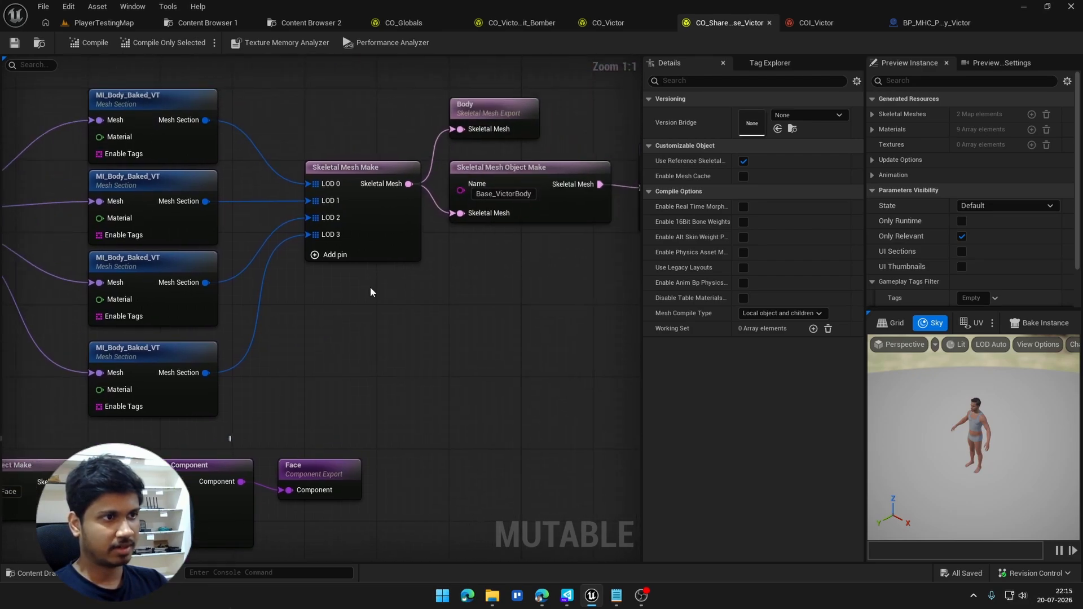
# Step: Nudge the body's Skeletal Mesh Make node slightly closer to the mesh sections and review the nodes fed by its output
pyautogui.moveTo(359, 205); pyautogui.dragTo(349, 197)
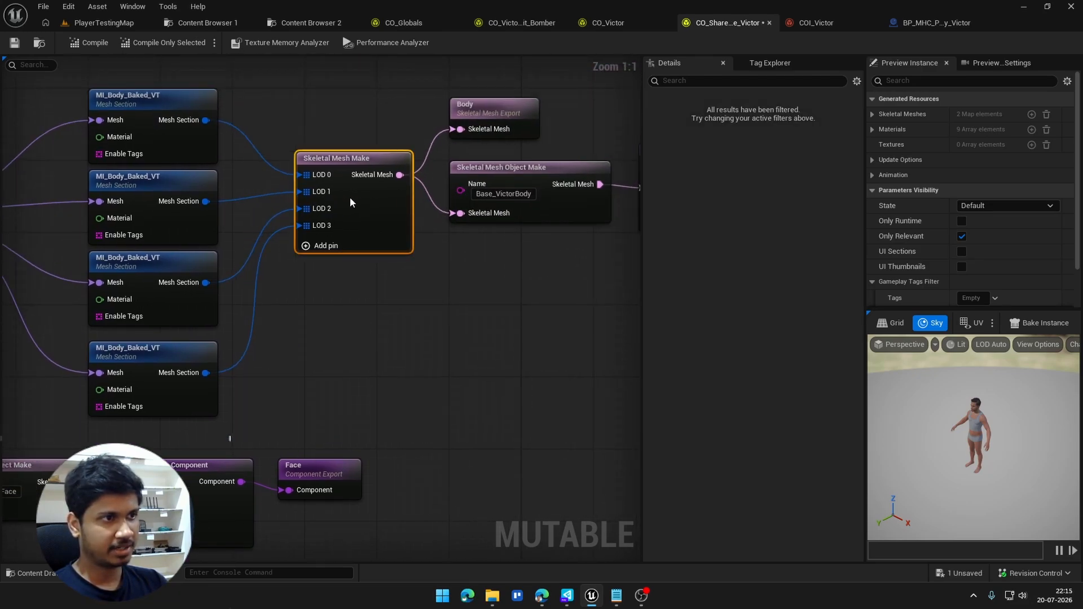
pyautogui.rightClick(332, 314)
pyautogui.moveTo(228, 160); pyautogui.dragTo(263, 161, button='right')
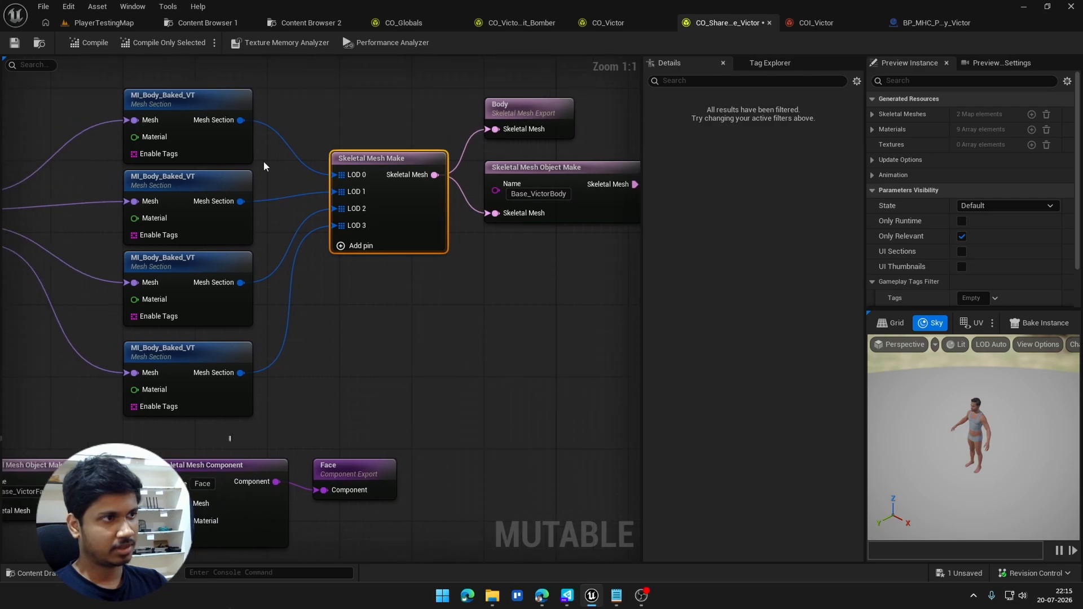
pyautogui.moveTo(374, 265); pyautogui.dragTo(282, 267, button='right')
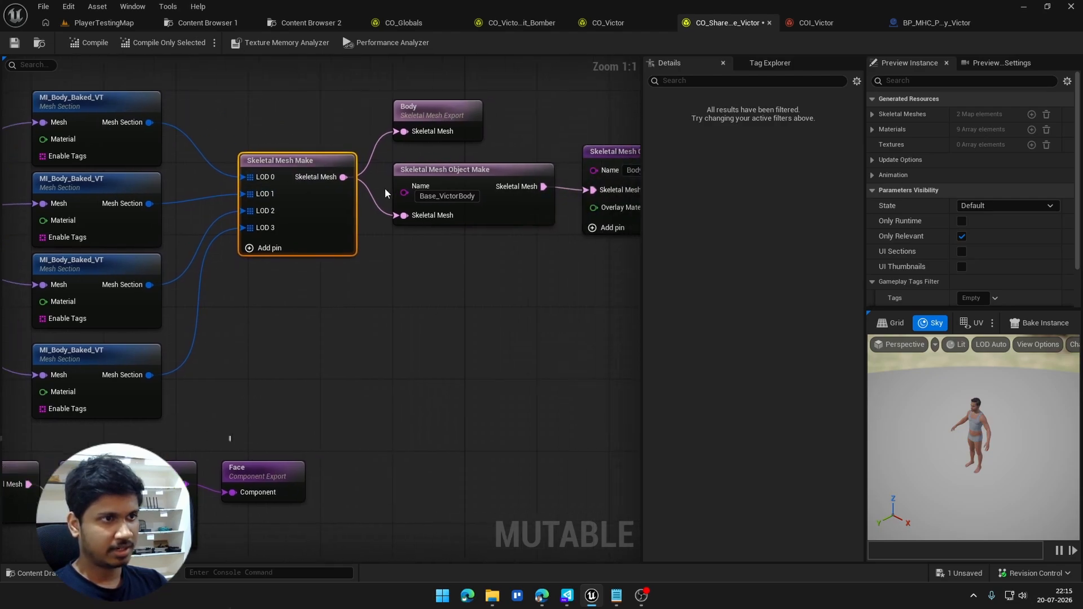
pyautogui.moveTo(344, 185); pyautogui.dragTo(192, 259, button='right')
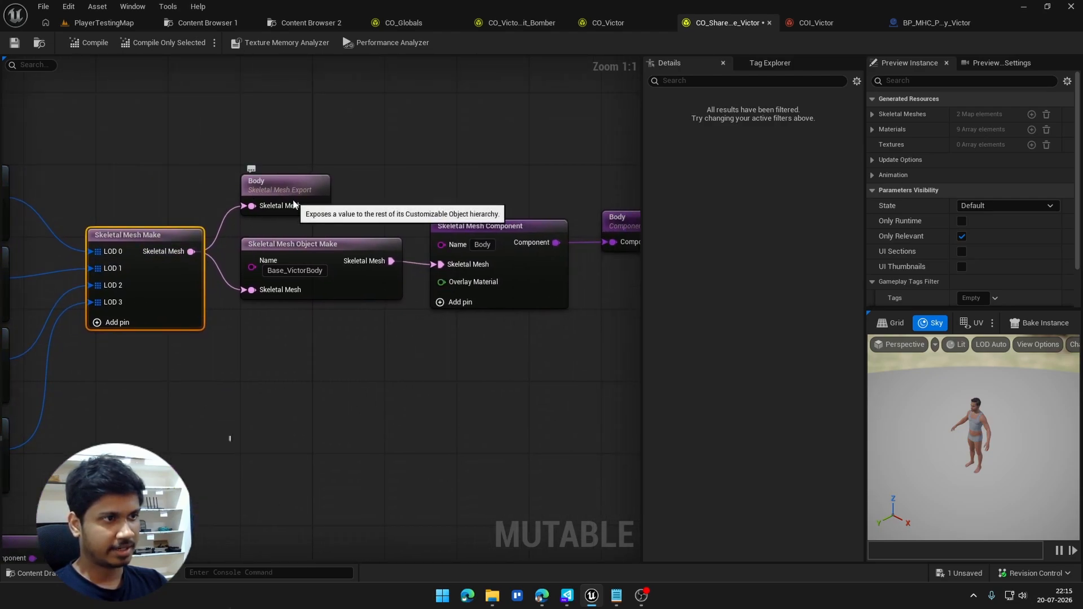
# Step: Try adding another Skeletal Mesh Export node from the body's Skeletal Mesh Make output, and delete it again
pyautogui.moveTo(191, 251); pyautogui.dragTo(248, 62)
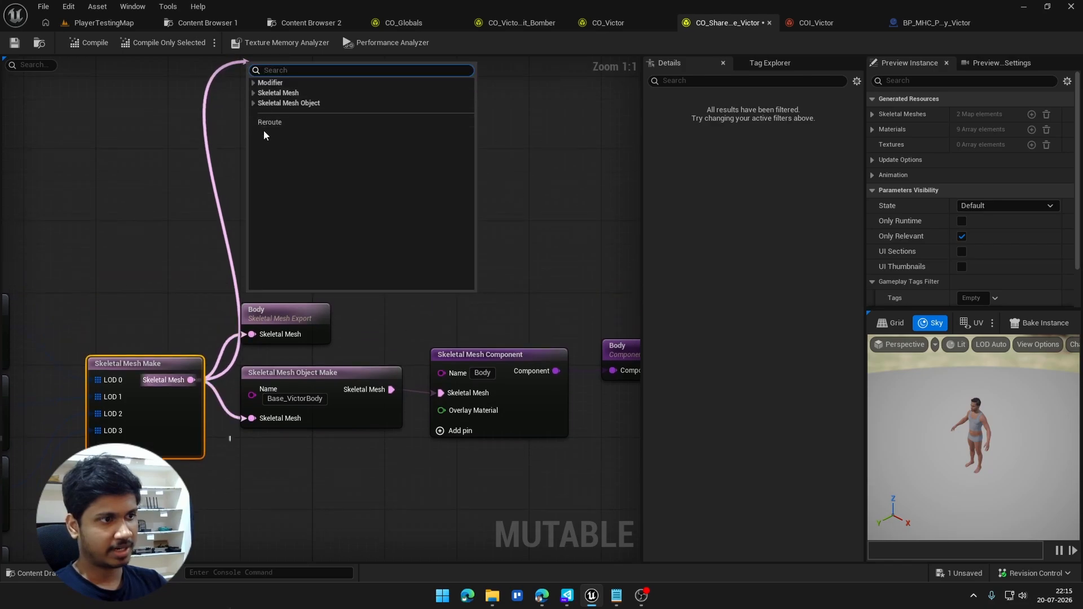
pyautogui.write('expo')
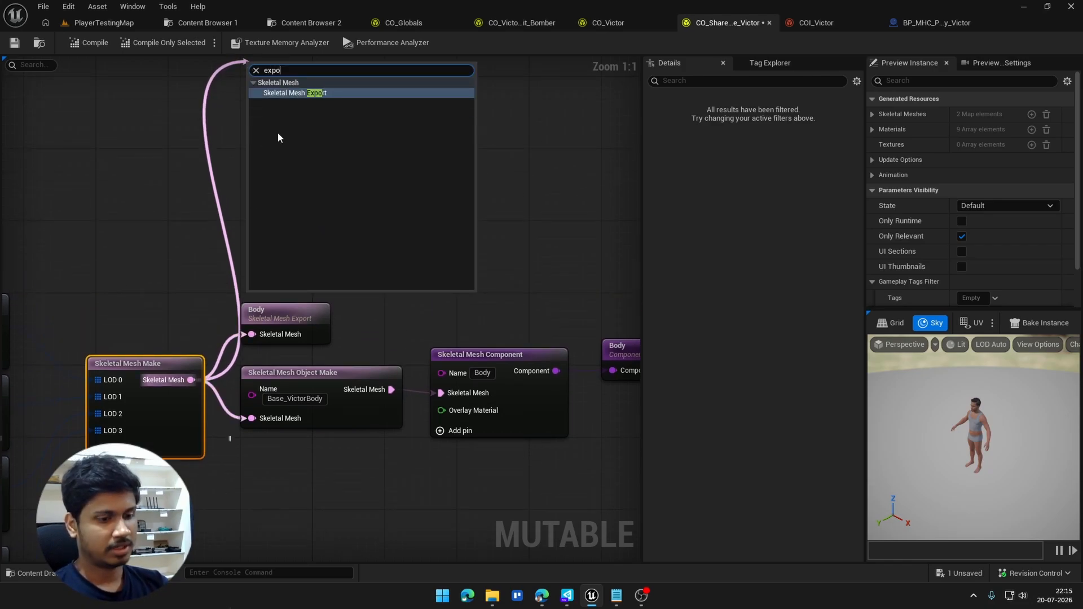
pyautogui.press('Return')
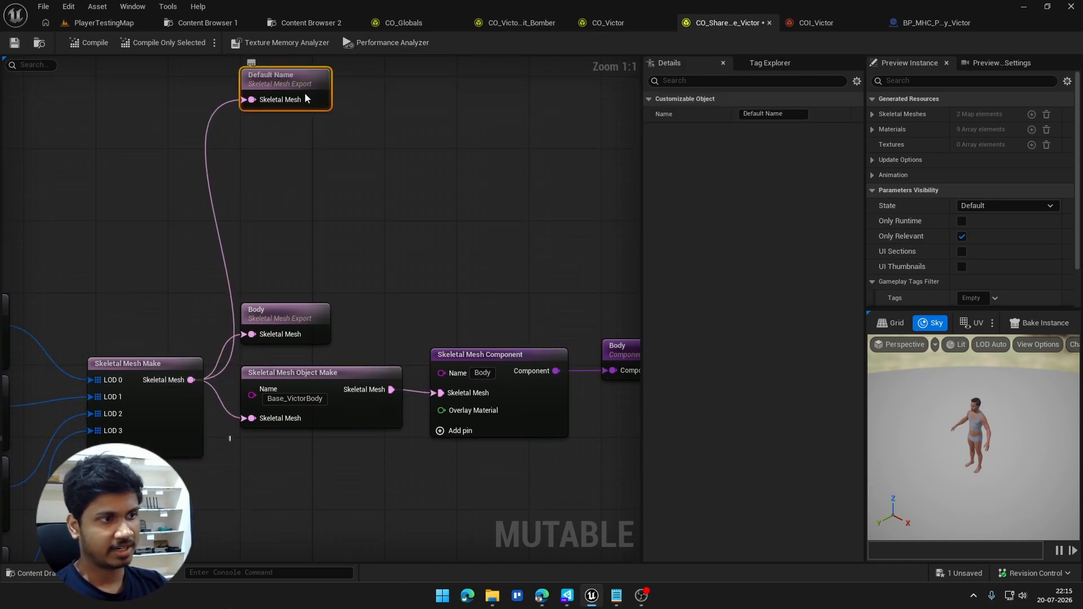
pyautogui.moveTo(304, 92); pyautogui.dragTo(320, 120)
pyautogui.press('Delete')
# Step: Check the body's Skeletal Mesh Object Make and Skeletal Mesh Component names, and return to the BP_MHC_Primary_Victor blueprint
pyautogui.moveTo(306, 378); pyautogui.dragTo(241, 322, button='right')
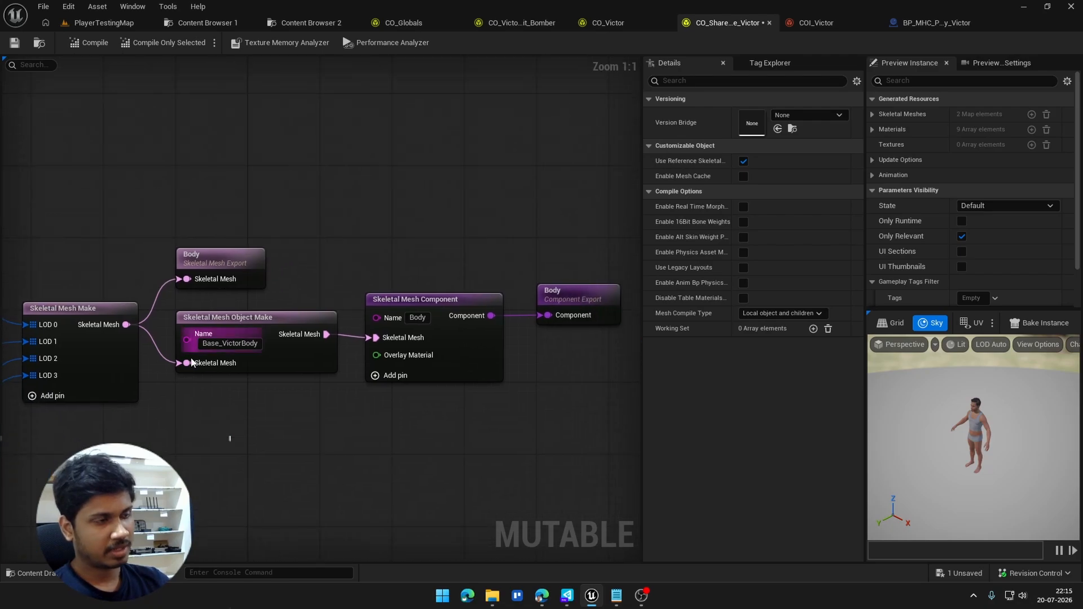
pyautogui.moveTo(214, 370); pyautogui.dragTo(137, 340, button='right')
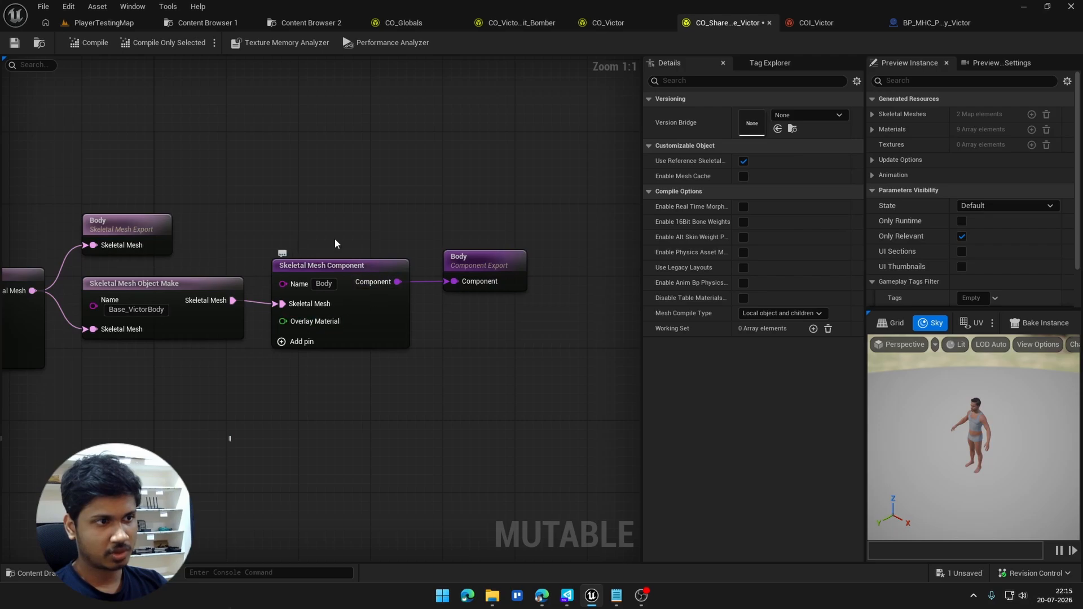
pyautogui.click(325, 284)
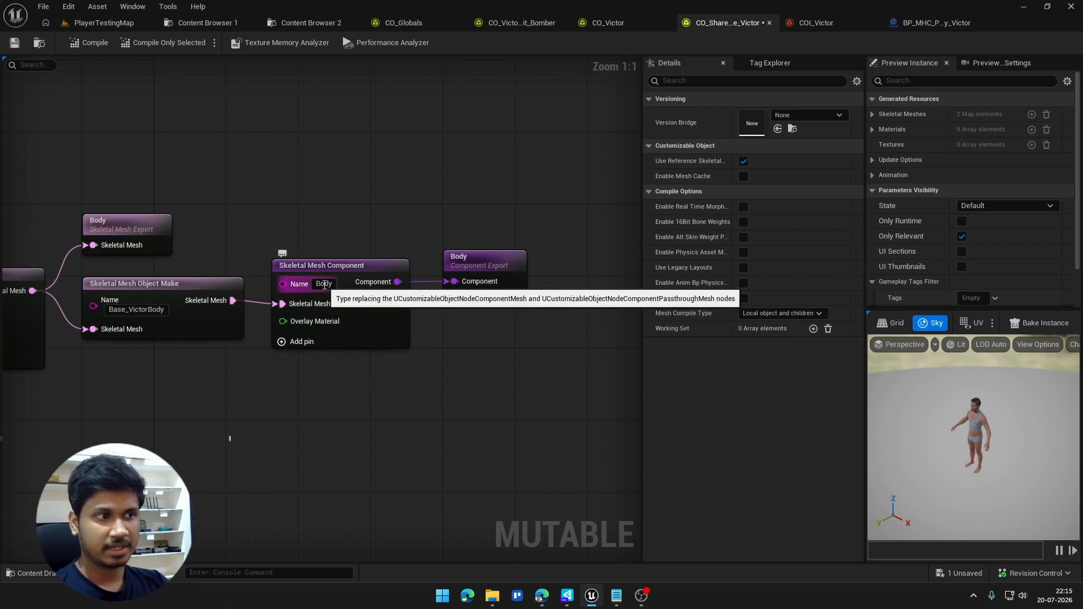
pyautogui.click(917, 25)
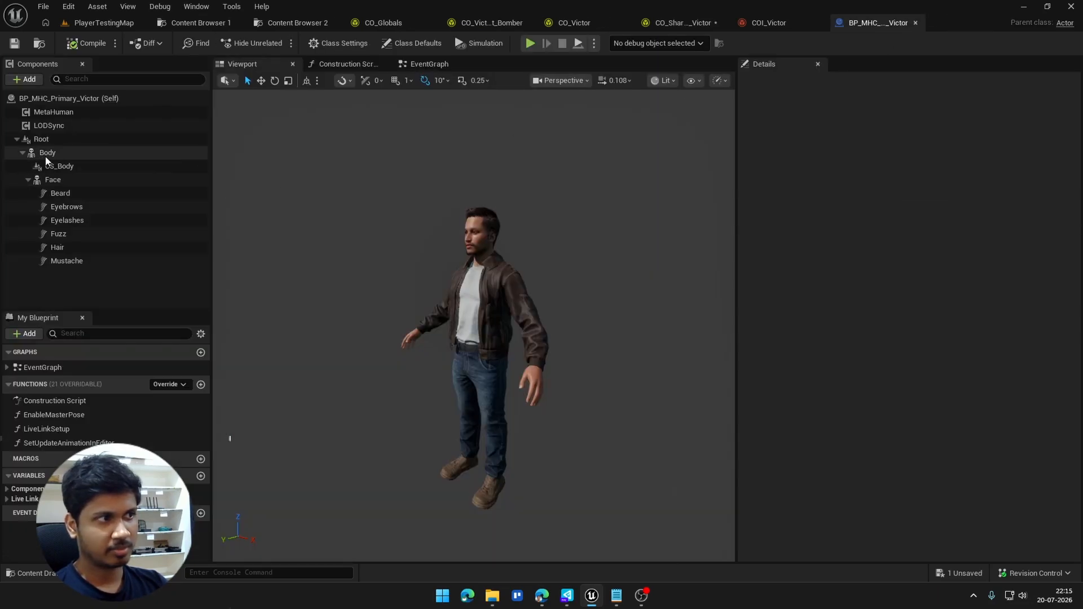
# Step: Compile the CO_Shared_Base_Victor object, dismiss the compile stats, and save it by checking out the asset
pyautogui.click(673, 20)
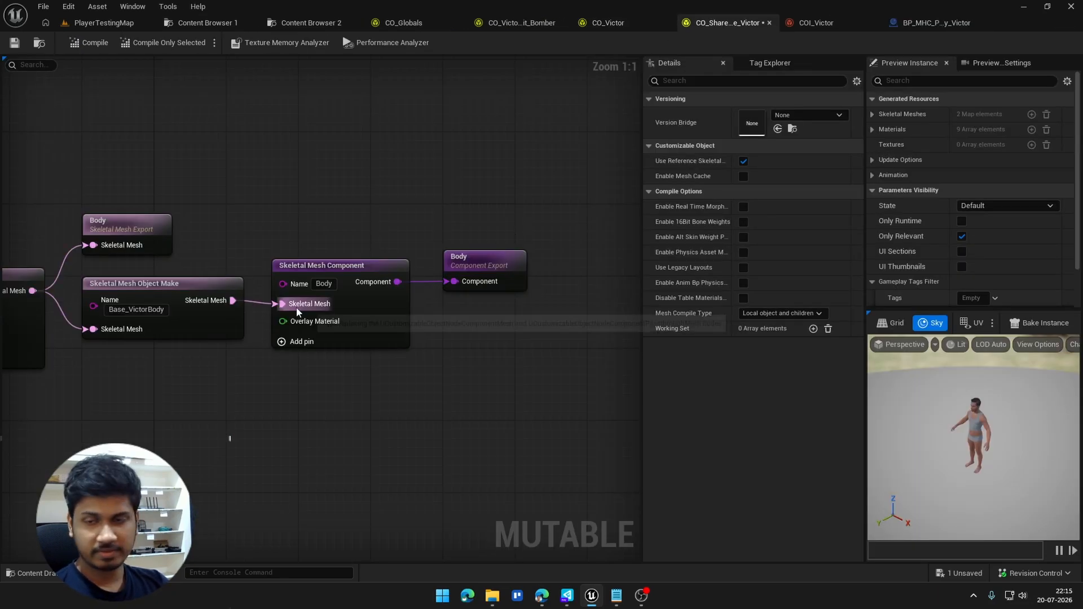
pyautogui.click(88, 43)
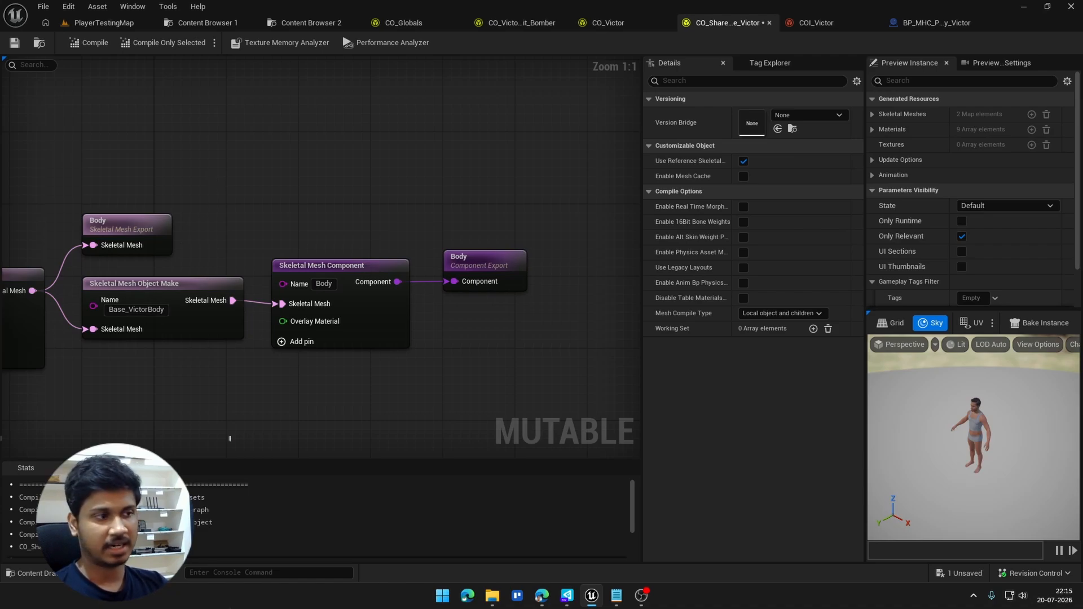
pyautogui.click(45, 464)
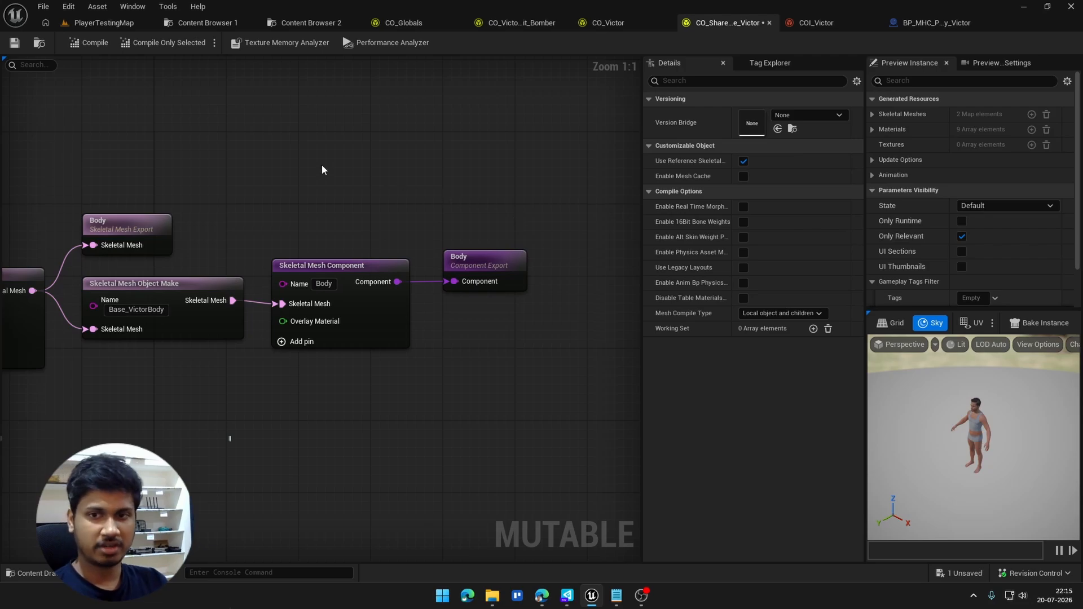
pyautogui.click(14, 43)
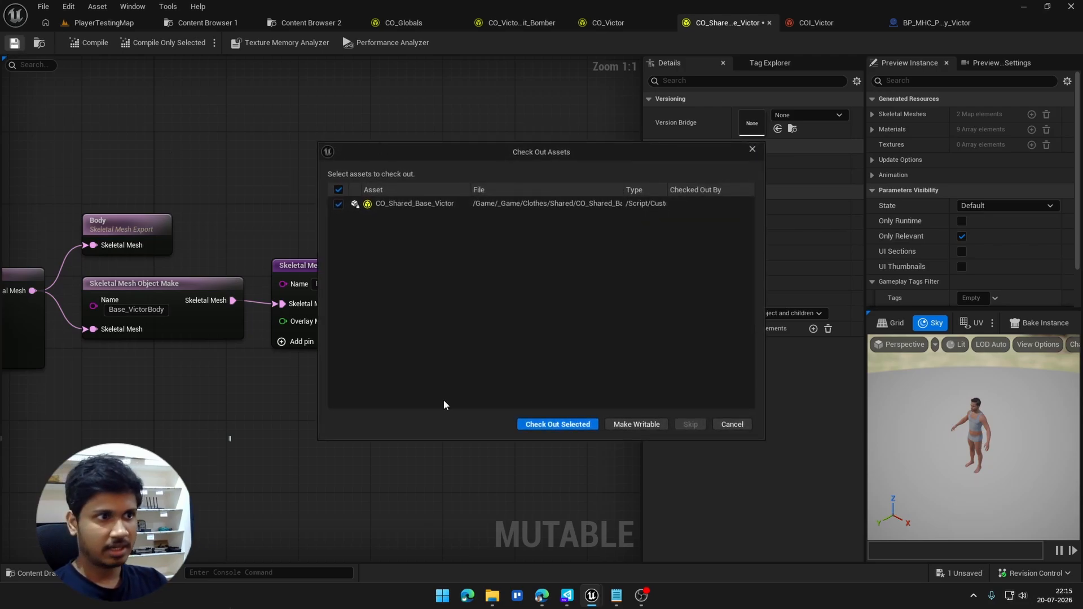
pyautogui.click(552, 425)
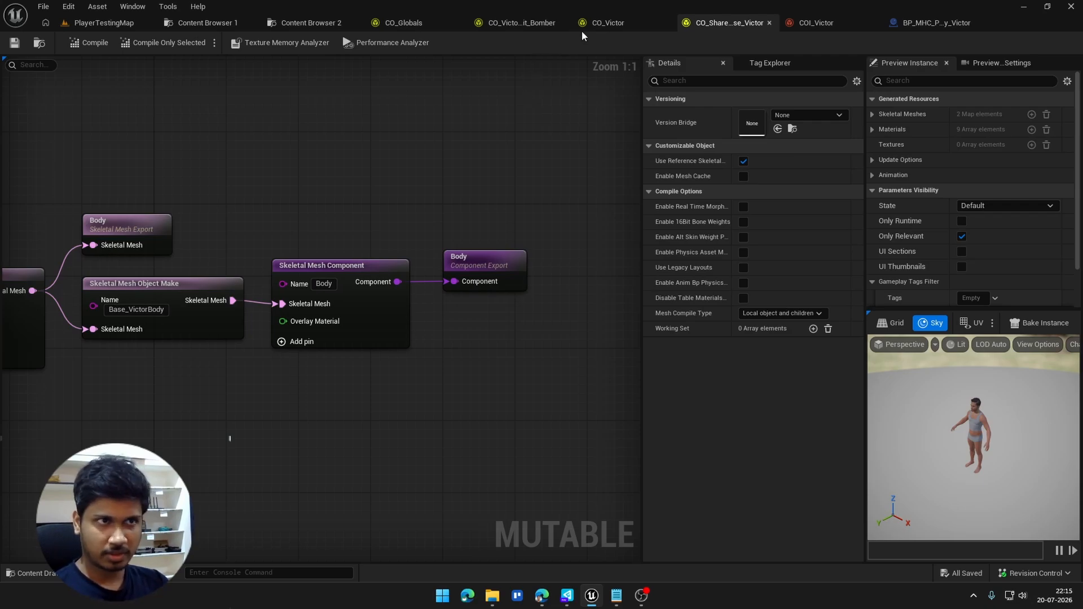
# Step: Open the CO_Victor graph and move the Face Component Import node up, farther from the Skeletal Mesh Component node
pyautogui.click(621, 23)
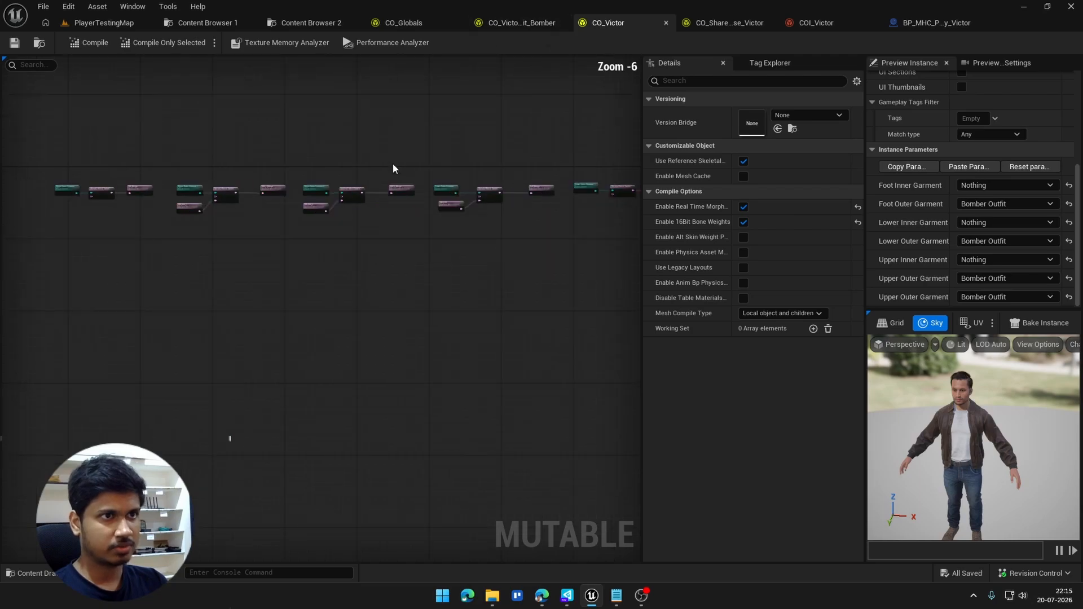
pyautogui.moveTo(394, 166); pyautogui.dragTo(494, 217, button='right')
pyautogui.moveTo(577, 75); pyautogui.dragTo(409, 123, button='right')
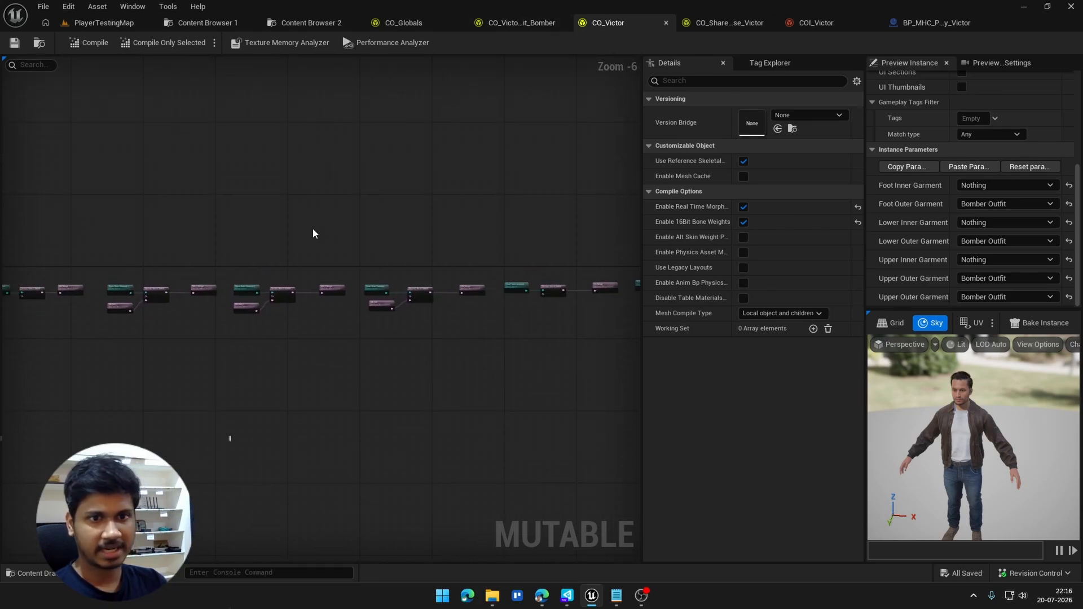
pyautogui.moveTo(151, 339)
pyautogui.mouseDown(button='right')
pyautogui.moveTo(204, 320)
pyautogui.moveTo(3, 316)
pyautogui.mouseUp(button='right')
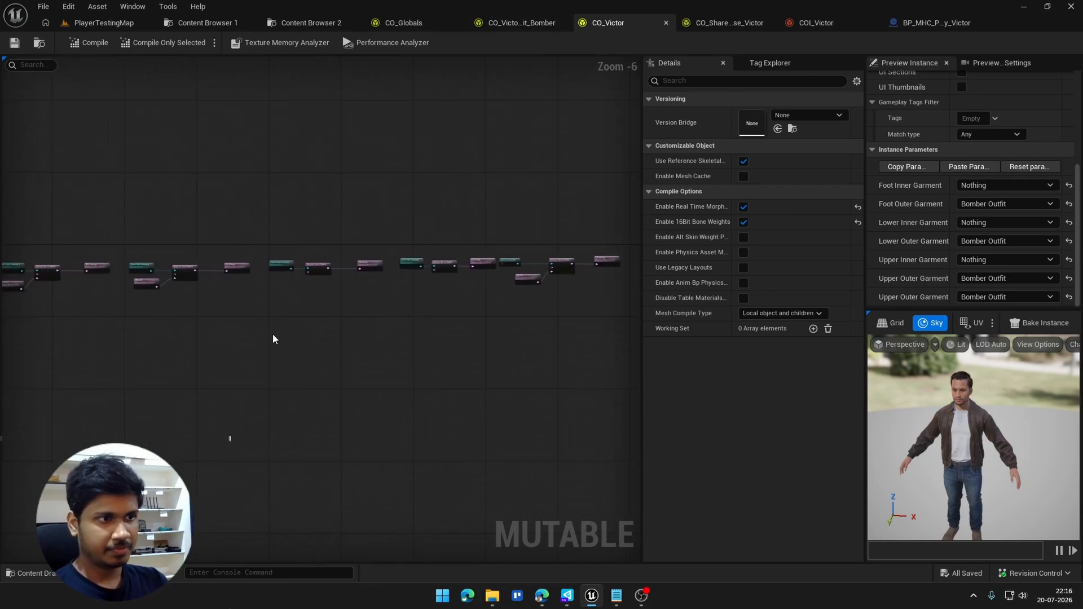
pyautogui.moveTo(282, 341); pyautogui.dragTo(3, 363, button='right')
pyautogui.moveTo(490, 389); pyautogui.dragTo(299, 387, button='right')
pyautogui.scroll(5, 461, 381)
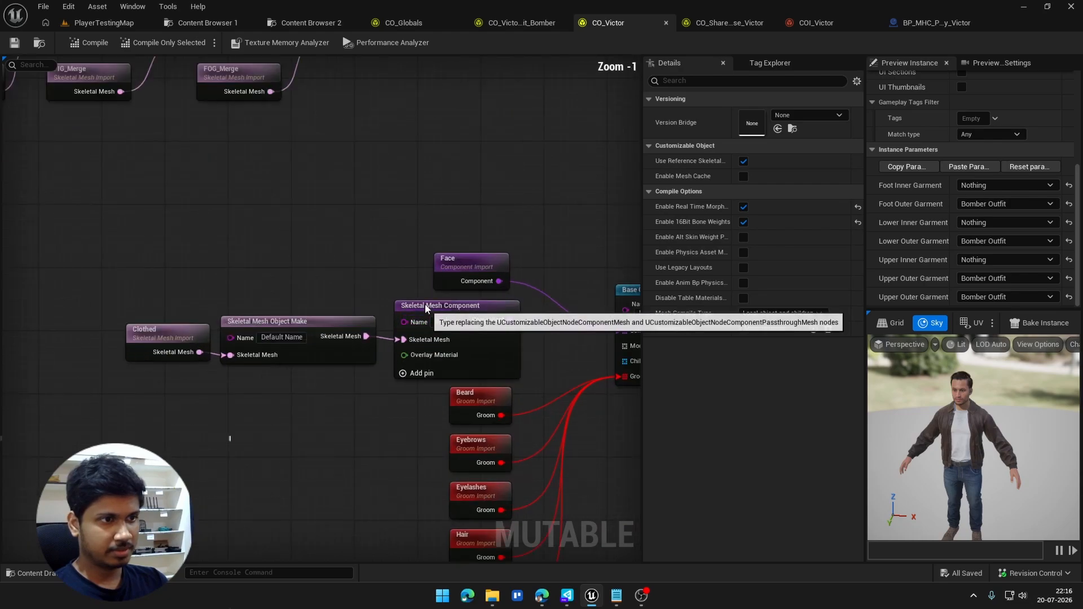
pyautogui.moveTo(395, 180); pyautogui.dragTo(392, 135)
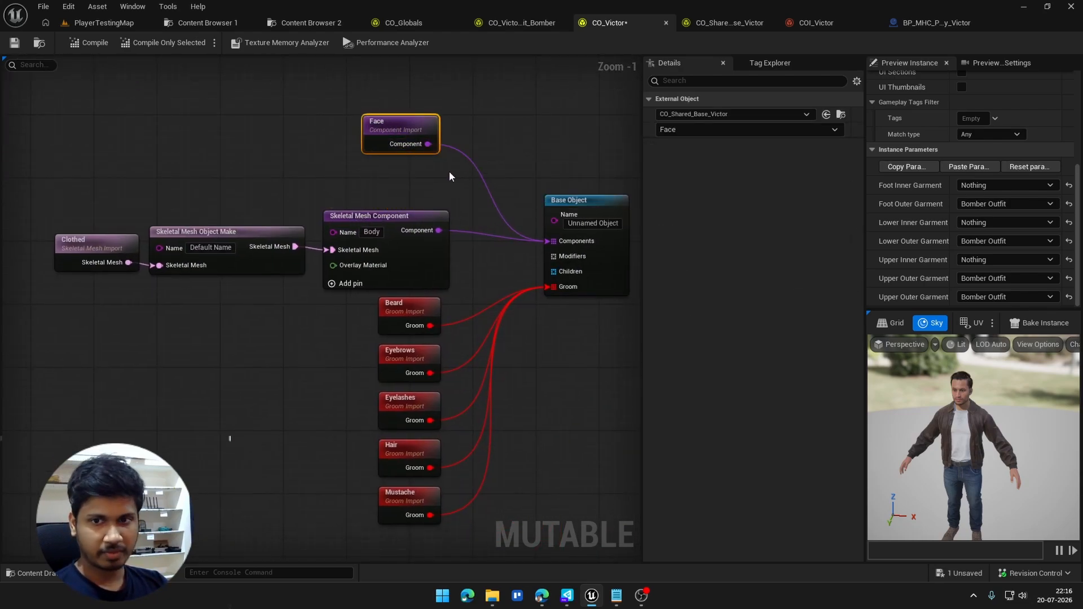
pyautogui.click(472, 130)
# Step: In CO_Shared_Base_Victor, align the Face Component Export node with the output of the face's Skeletal Mesh Component
pyautogui.click(725, 22)
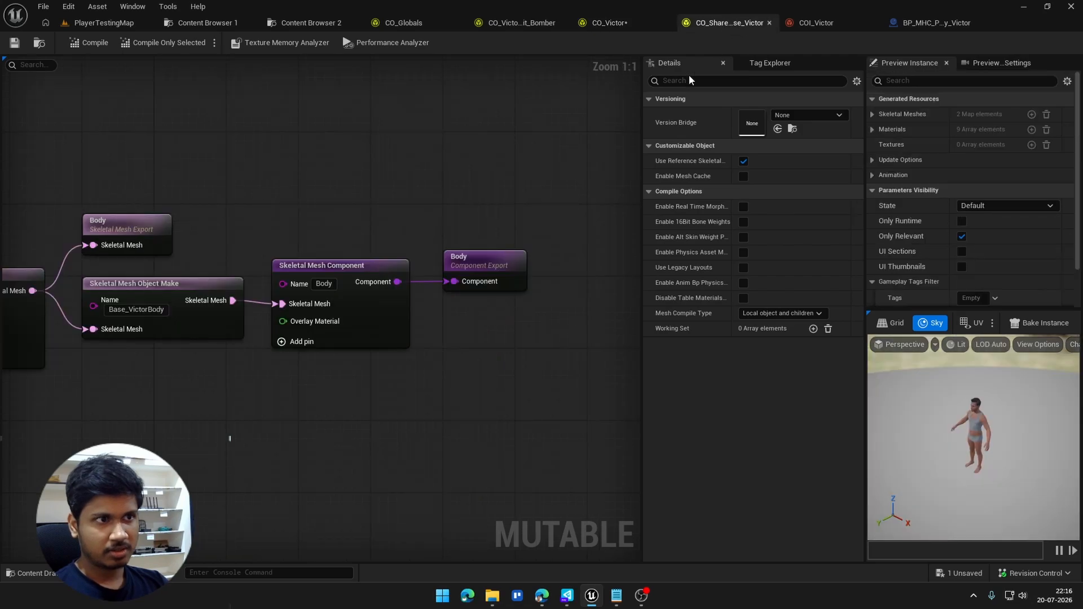
pyautogui.scroll(-5, 415, 248)
pyautogui.scroll(5, 221, 196)
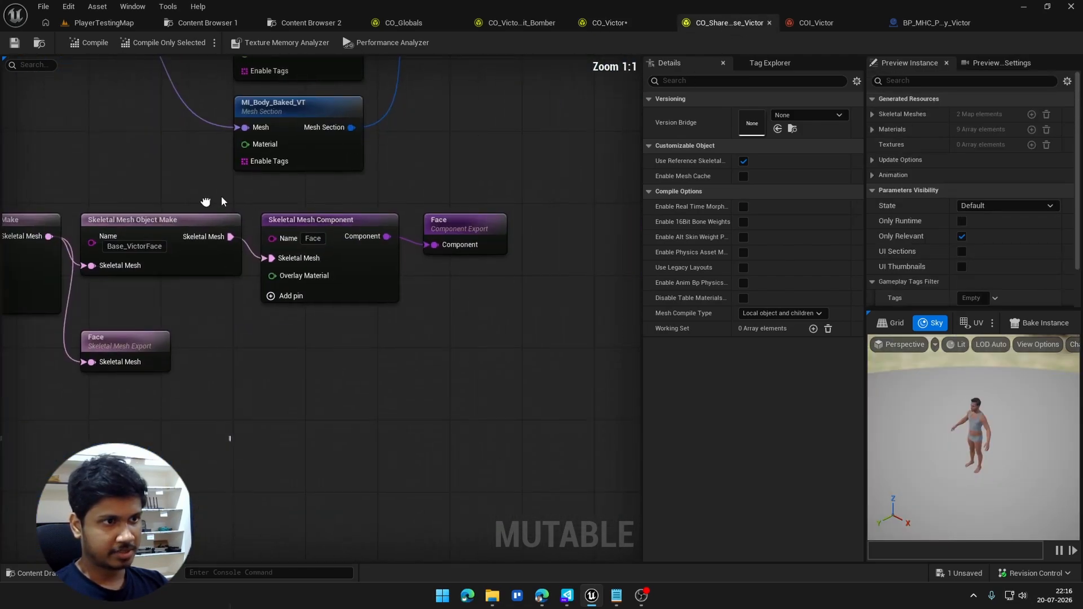
pyautogui.moveTo(425, 298); pyautogui.dragTo(347, 203)
pyautogui.click(470, 333)
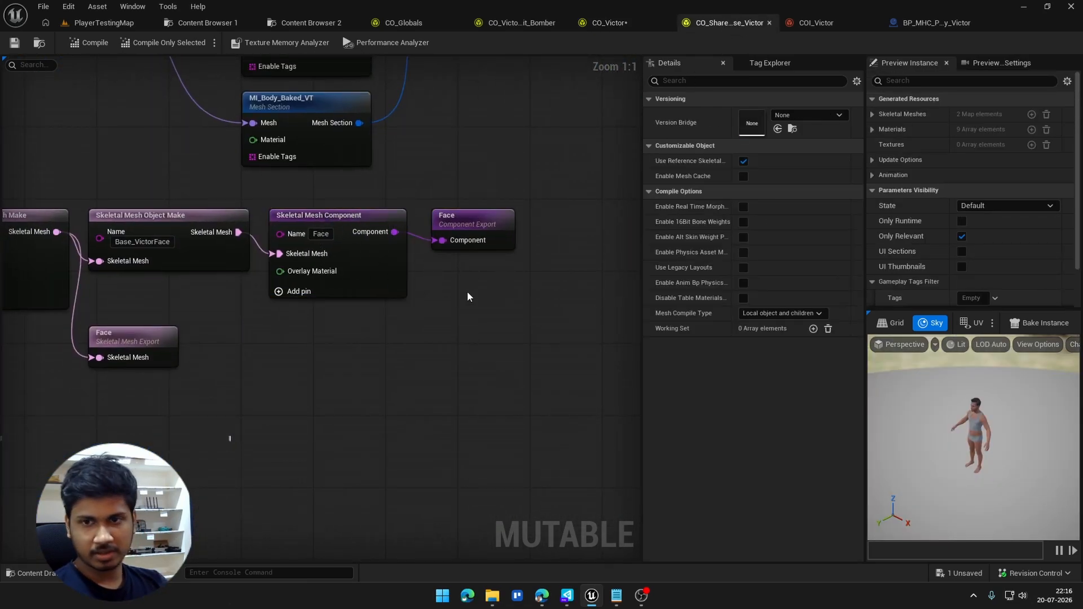
pyautogui.moveTo(462, 223); pyautogui.dragTo(462, 214)
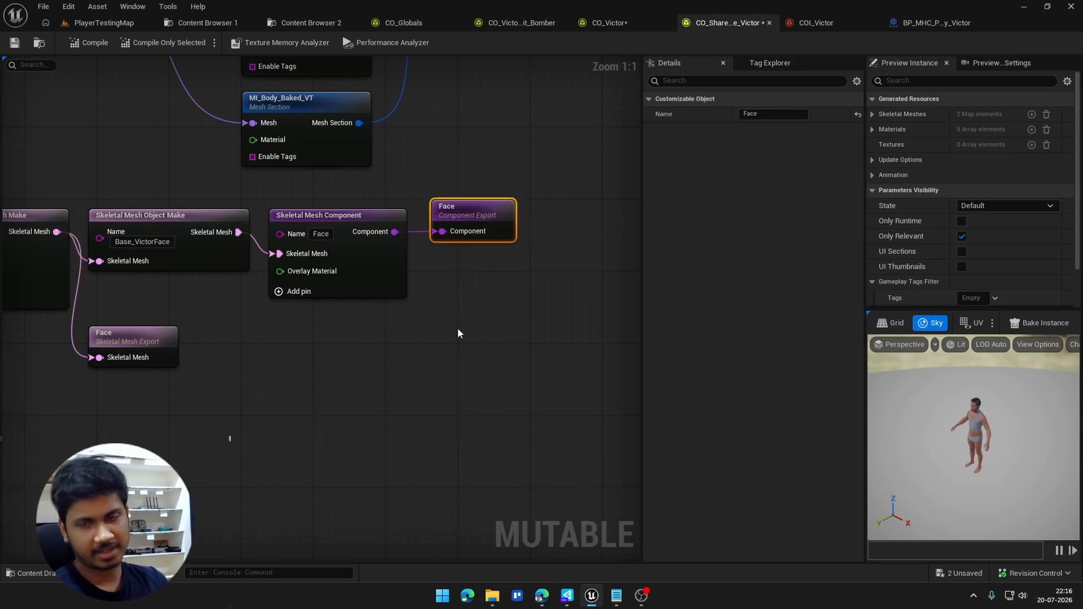
# Step: Review the complete face and body node chains leading to their component exports in the shared base graph
pyautogui.scroll(-6, 458, 327)
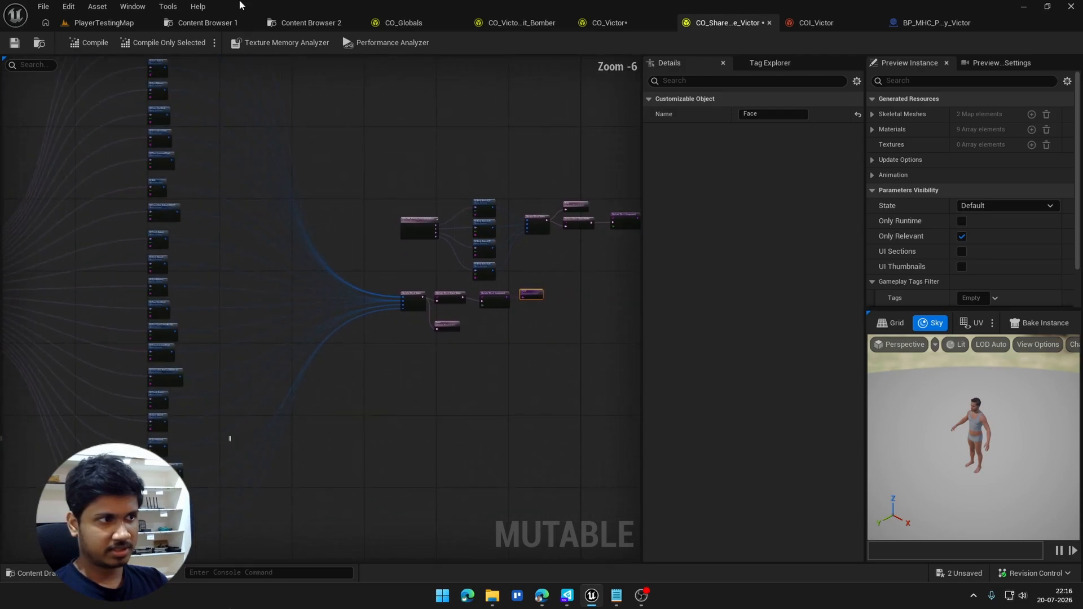
pyautogui.scroll(-2, 289, 222)
pyautogui.moveTo(288, 222); pyautogui.dragTo(436, 163, button='right')
pyautogui.moveTo(635, 372); pyautogui.dragTo(416, 431, button='right')
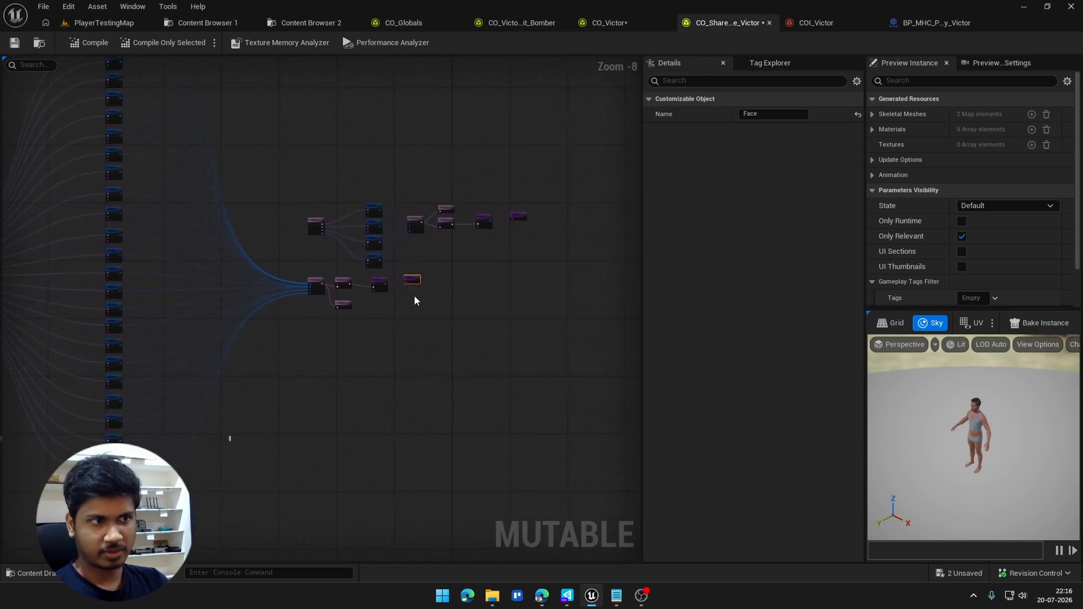
pyautogui.scroll(8, 407, 288)
pyautogui.moveTo(562, 309); pyautogui.dragTo(563, 310)
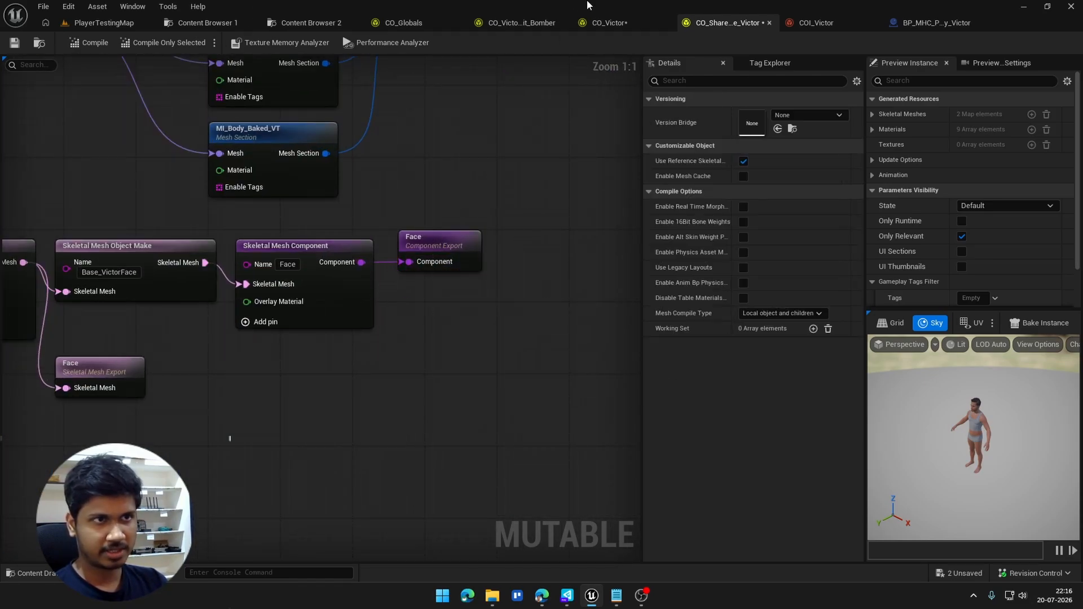
# Step: Add a Component Import node beside the Face import in the CO_Victor graph
pyautogui.click(608, 22)
pyautogui.rightClick(307, 107)
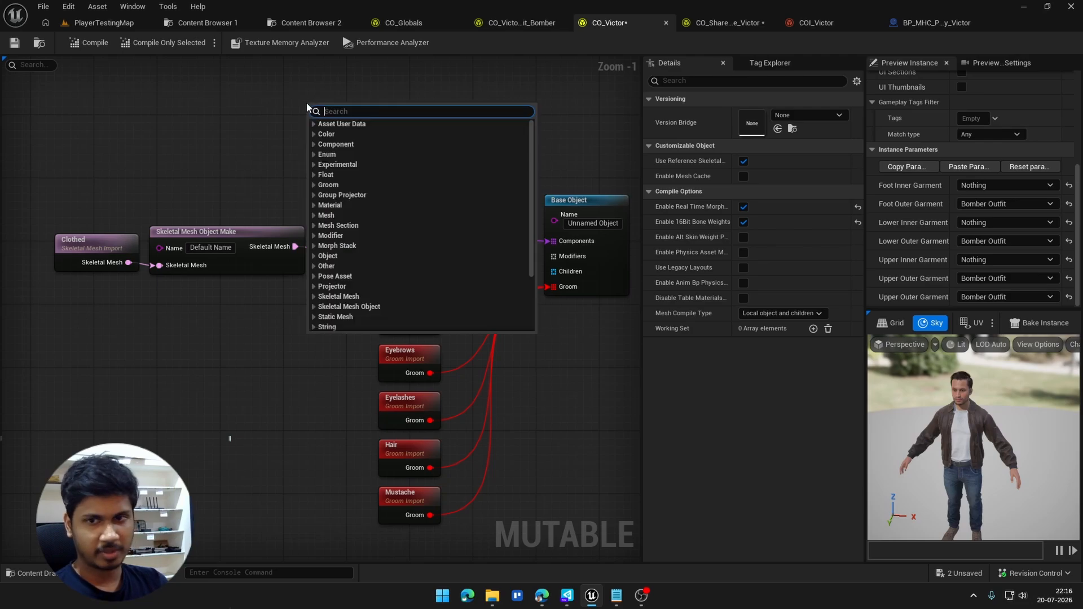
pyautogui.write('comp')
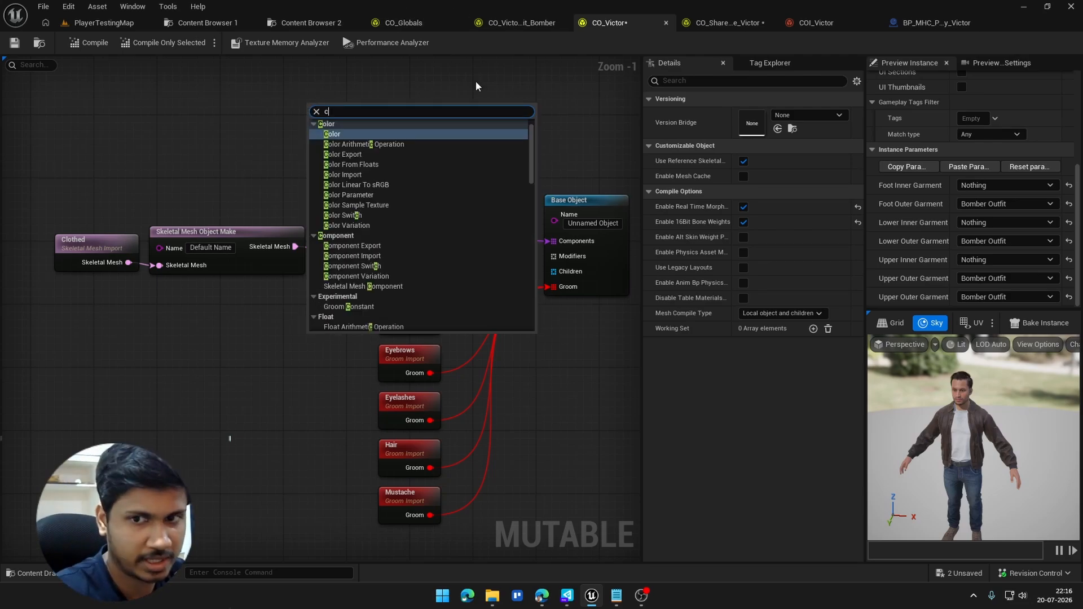
pyautogui.press('Up')
pyautogui.press('Up')
pyautogui.press('Return')
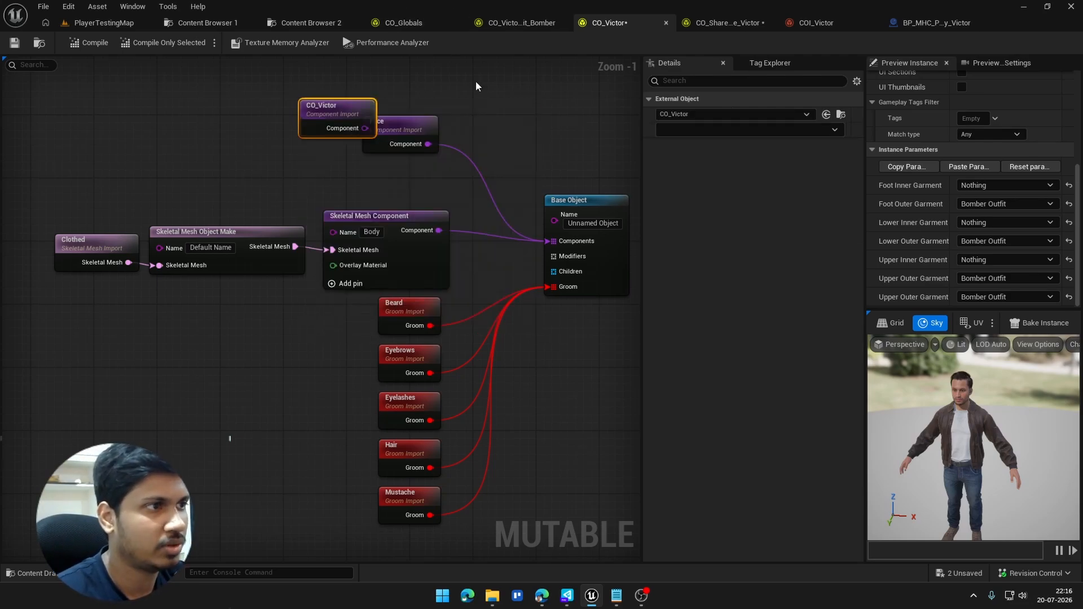
# Step: Set the new Component Import node's external object to CO_Shared_Base_Victor and list the components it can import
pyautogui.click(701, 114)
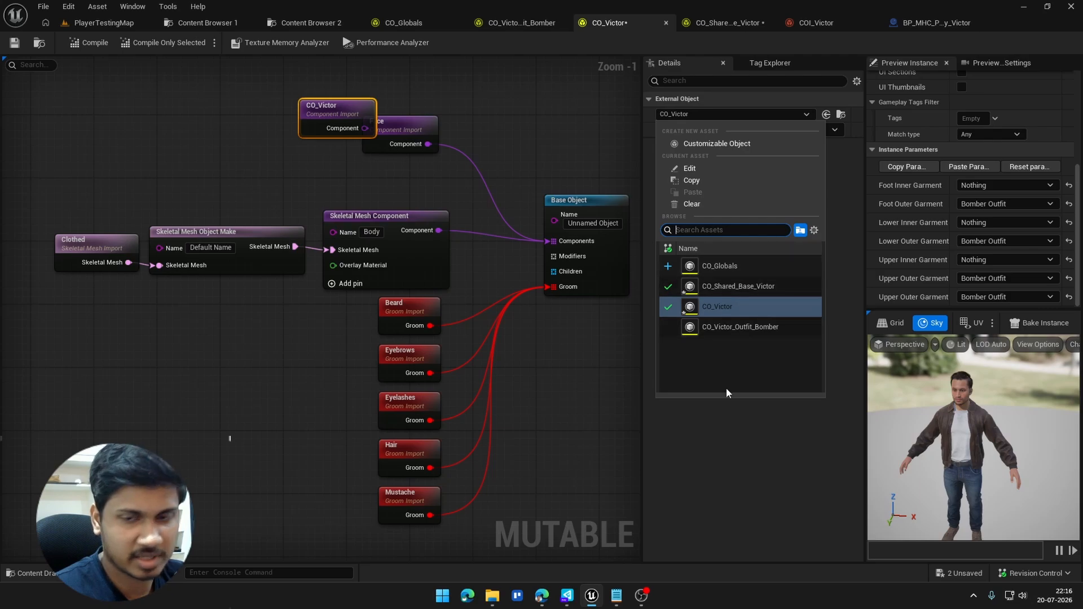
pyautogui.click(750, 475)
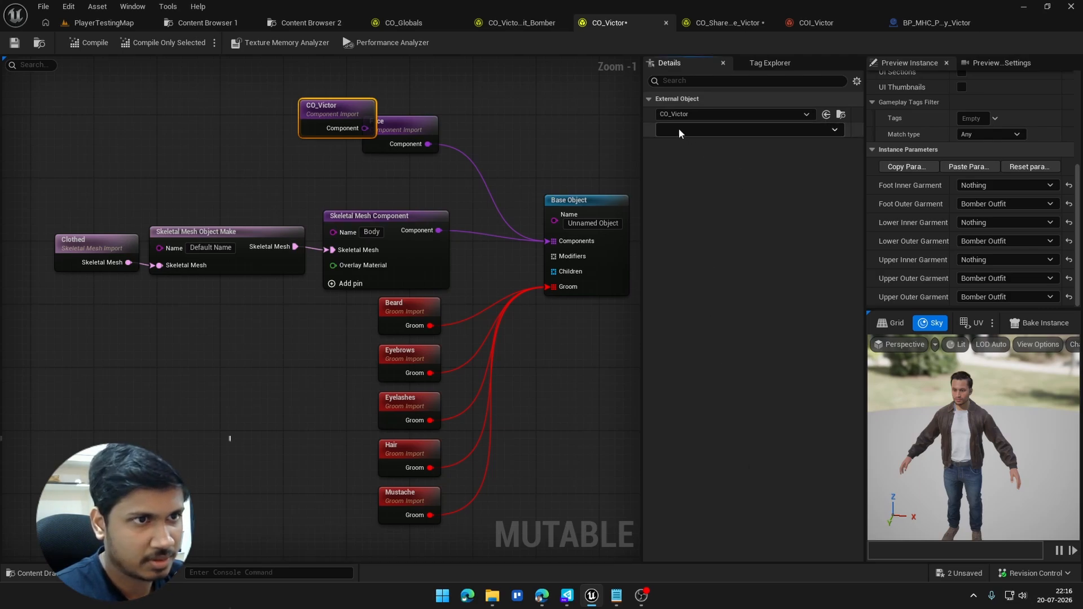
pyautogui.moveTo(283, 117); pyautogui.dragTo(282, 116)
pyautogui.click(727, 114)
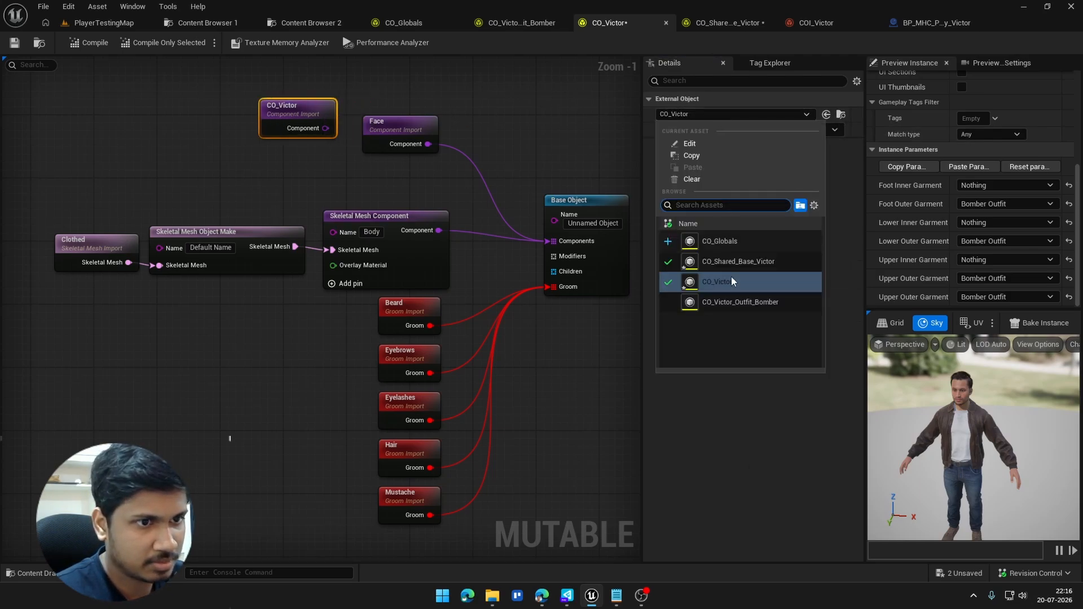
pyautogui.click(726, 260)
pyautogui.click(709, 130)
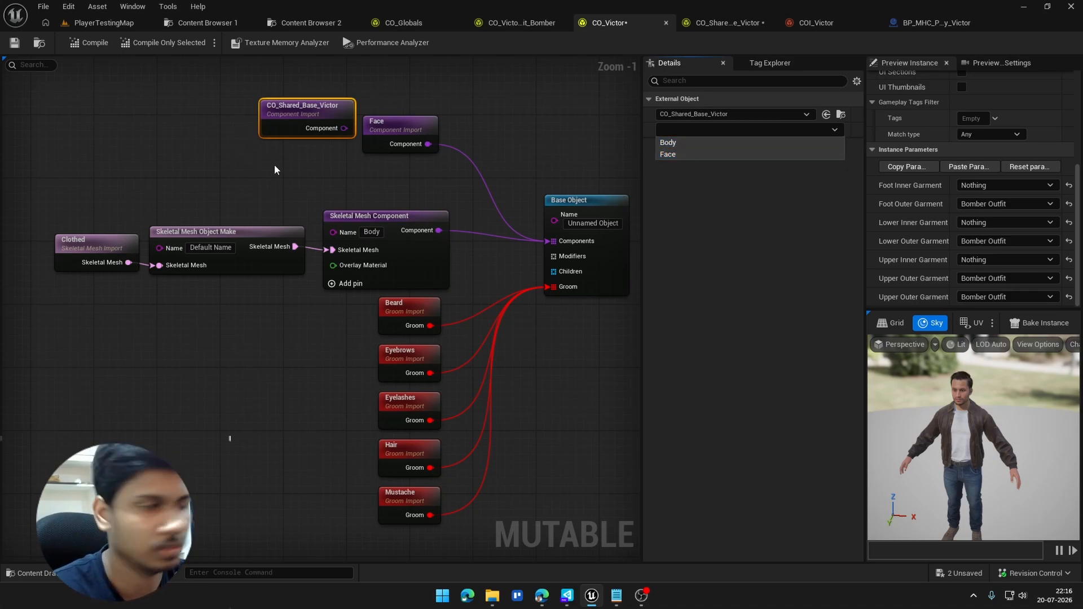
# Step: Delete the extra CO_Shared_Base_Victor Component Import node from the graph
pyautogui.moveTo(275, 169); pyautogui.dragTo(317, 241)
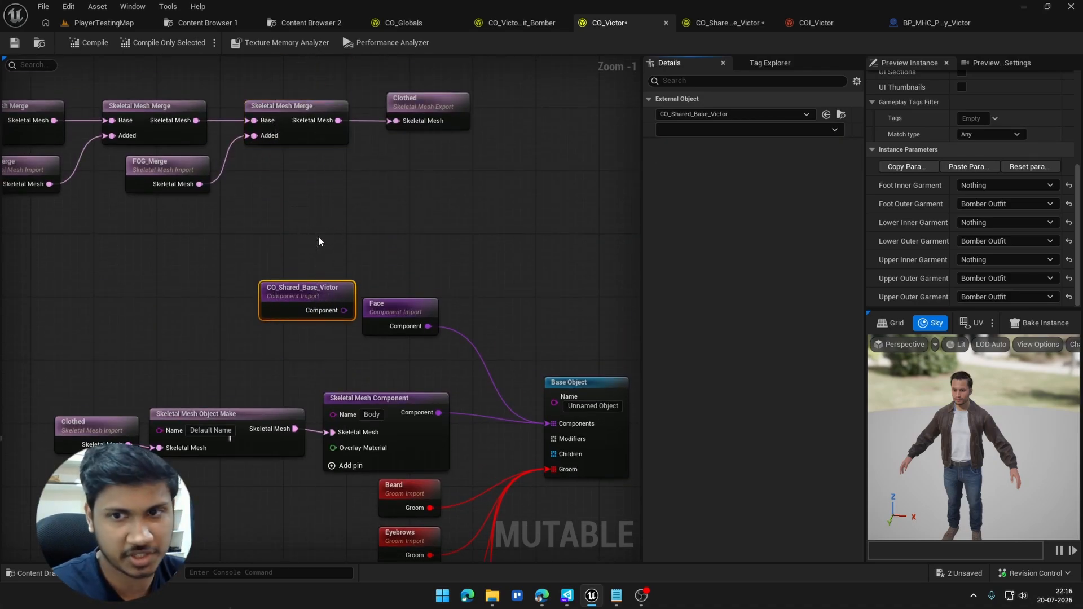
pyautogui.scroll(-2, 319, 242)
pyautogui.moveTo(325, 283); pyautogui.dragTo(311, 243, button='right')
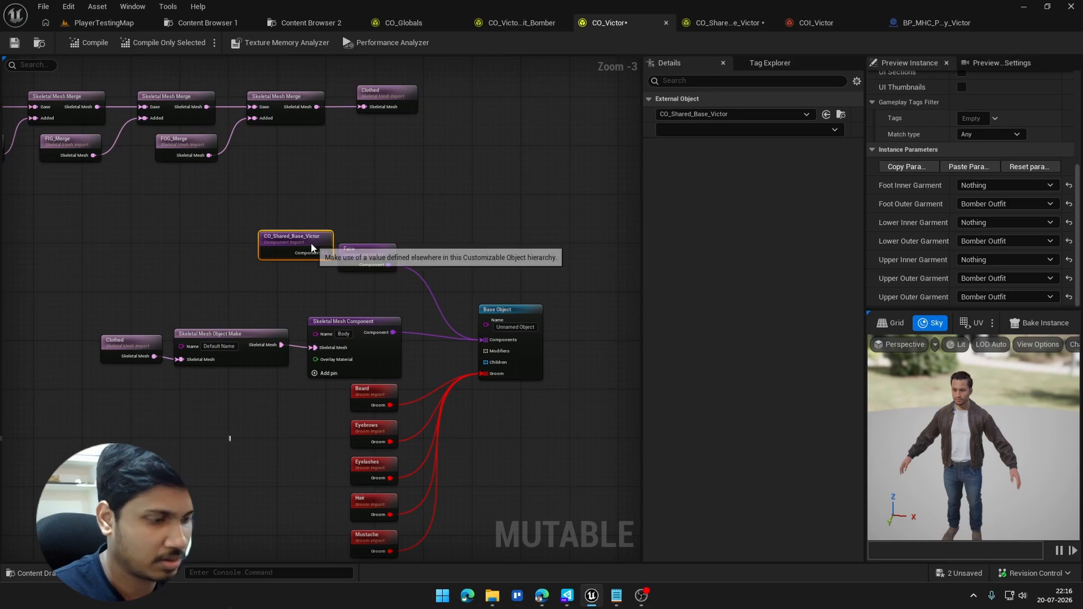
pyautogui.press('Delete')
pyautogui.scroll(3, 508, 338)
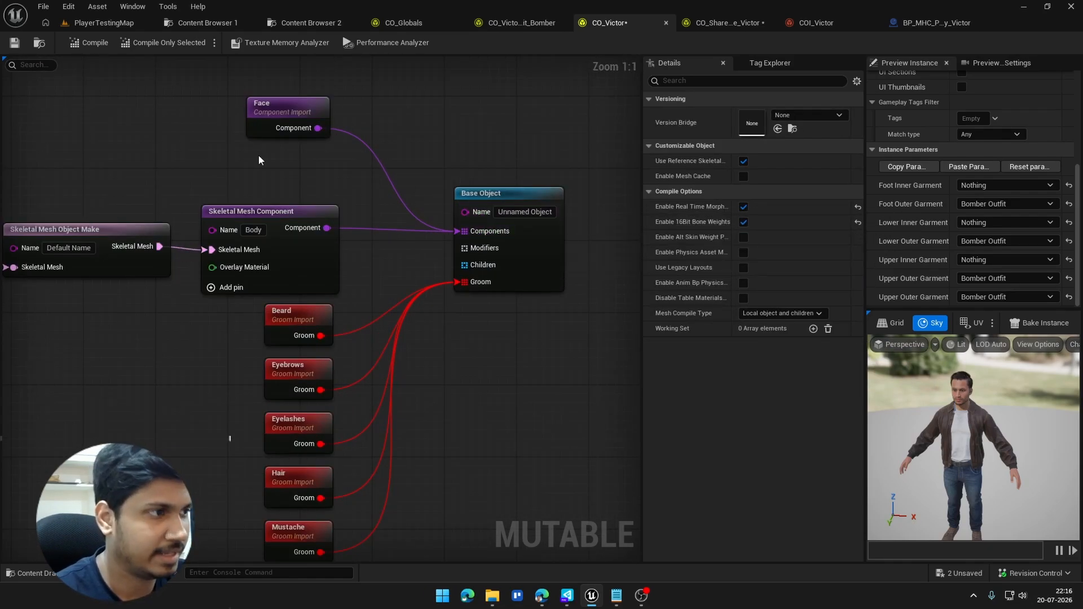
# Step: Examine the Beard, Eyebrows, Eyelashes, Hair and Mustache groom imports feeding the Base Object's Groom input
pyautogui.moveTo(259, 160); pyautogui.dragTo(372, 240, button='right')
pyautogui.moveTo(377, 217); pyautogui.dragTo(447, 484)
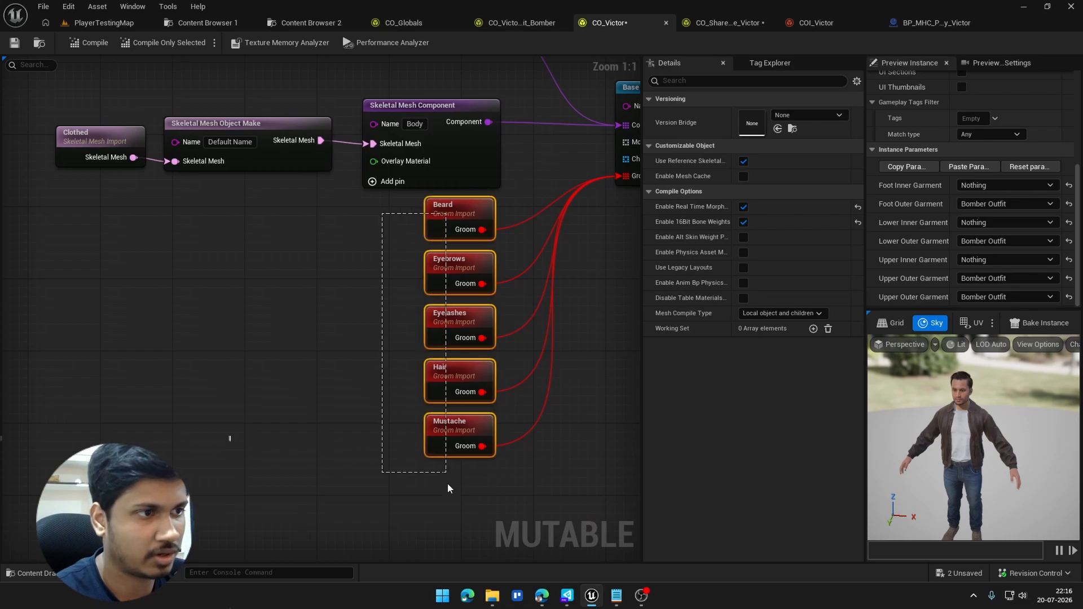
pyautogui.click(320, 387)
pyautogui.moveTo(304, 367); pyautogui.dragTo(318, 405, button='right')
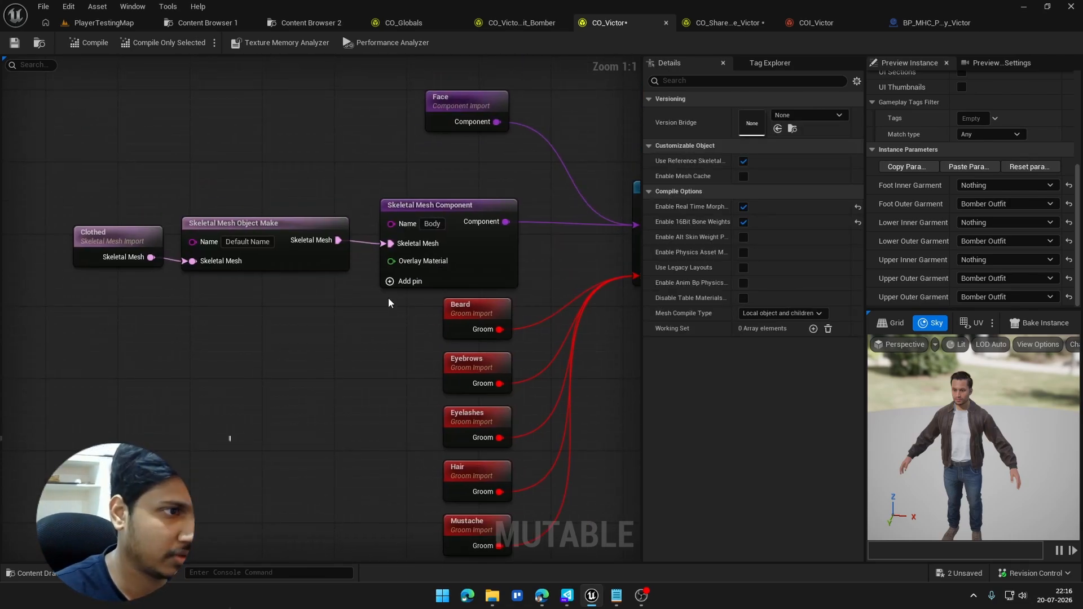
# Step: Inspect the body's Skeletal Mesh Component settings and the external object and export used by the Clothed Skeletal Mesh Import
pyautogui.moveTo(119, 188); pyautogui.dragTo(482, 262)
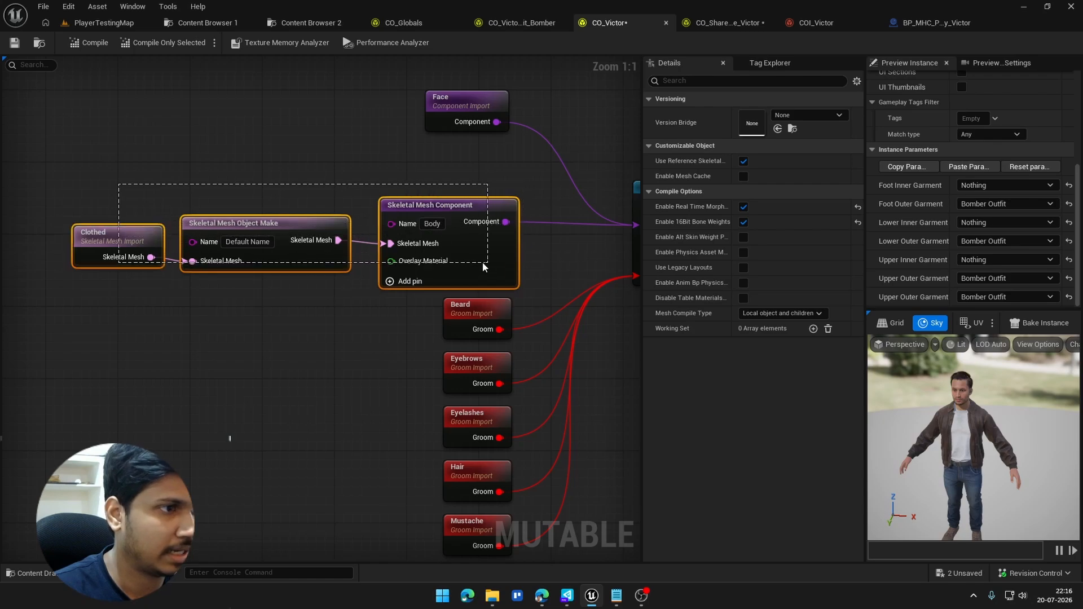
pyautogui.click(472, 239)
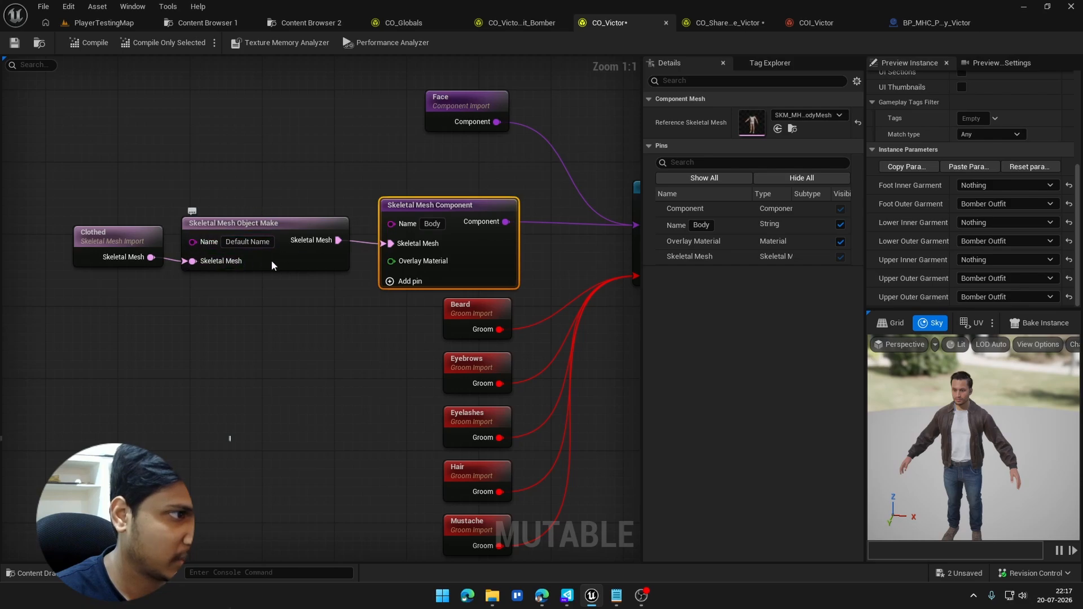
pyautogui.moveTo(271, 259); pyautogui.dragTo(277, 249, button='right')
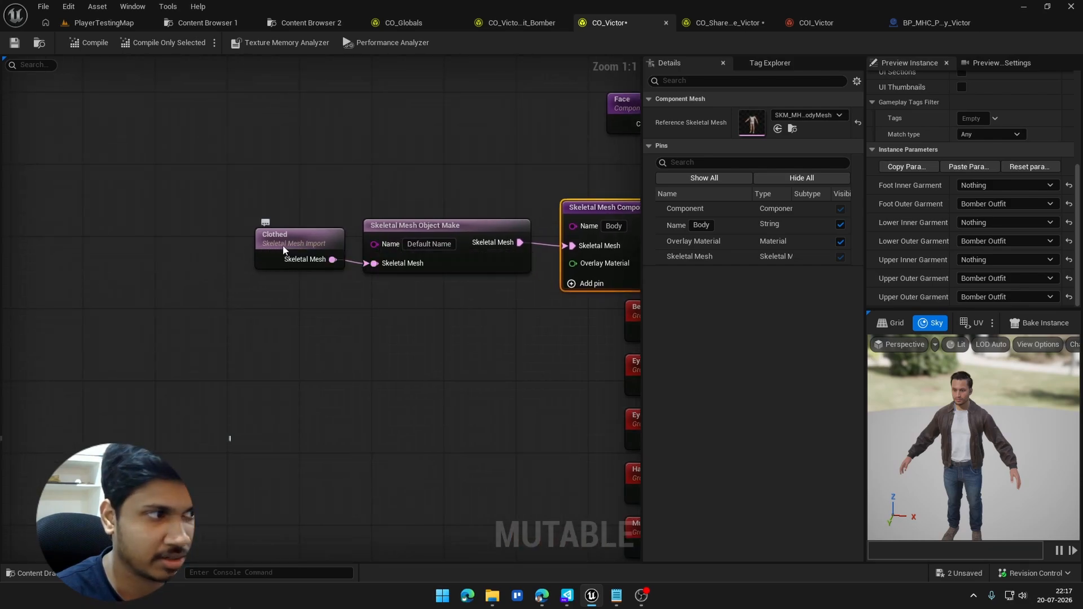
pyautogui.click(334, 266)
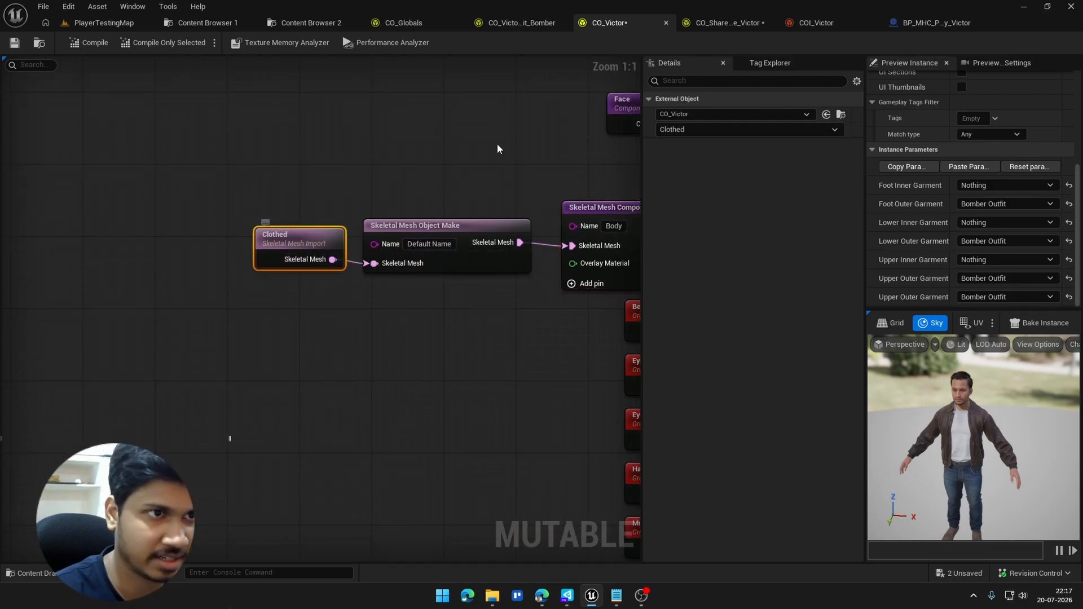
pyautogui.click(672, 131)
pyautogui.click(672, 142)
# Step: Examine the chain of Skeletal Mesh Merge nodes feeding the Clothed export, back to the Body and UIG_Merge imports
pyautogui.scroll(-4, 303, 150)
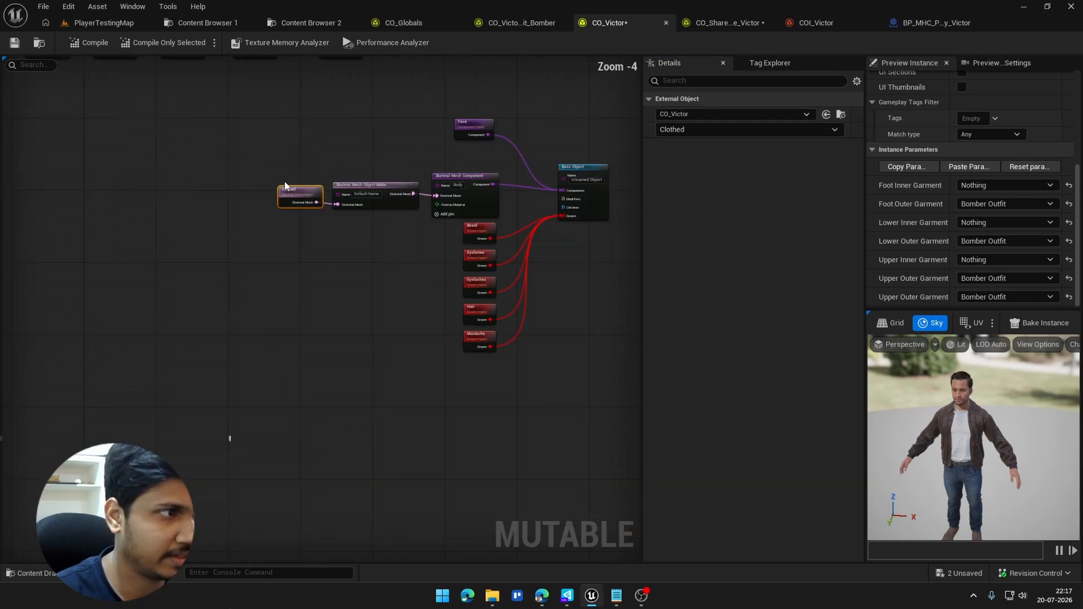
pyautogui.scroll(-2, 407, 242)
pyautogui.scroll(4, 496, 269)
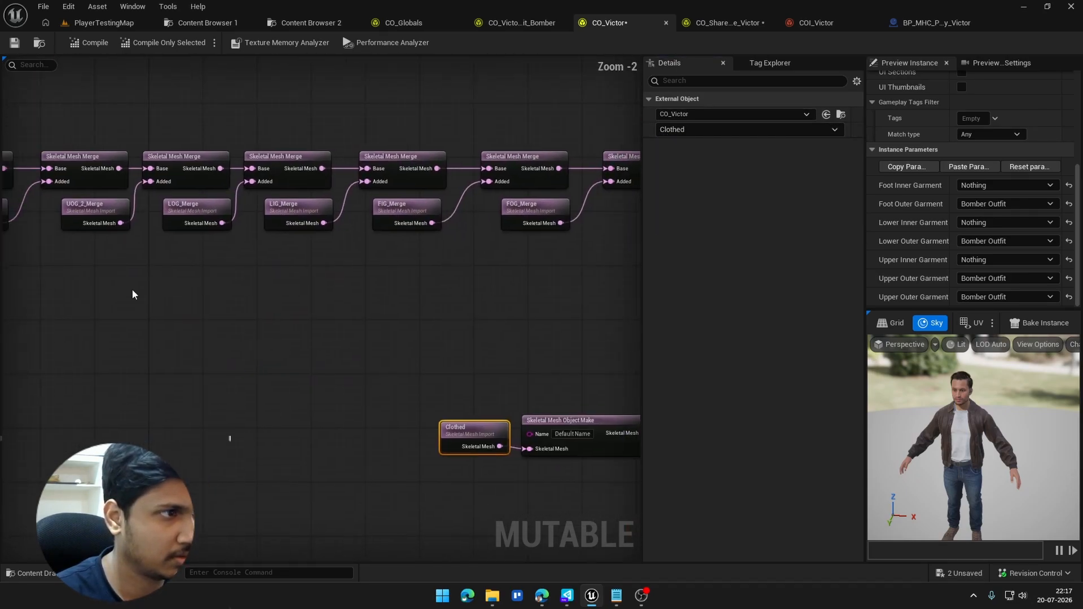
pyautogui.scroll(3, 218, 254)
pyautogui.moveTo(516, 143); pyautogui.dragTo(254, 201)
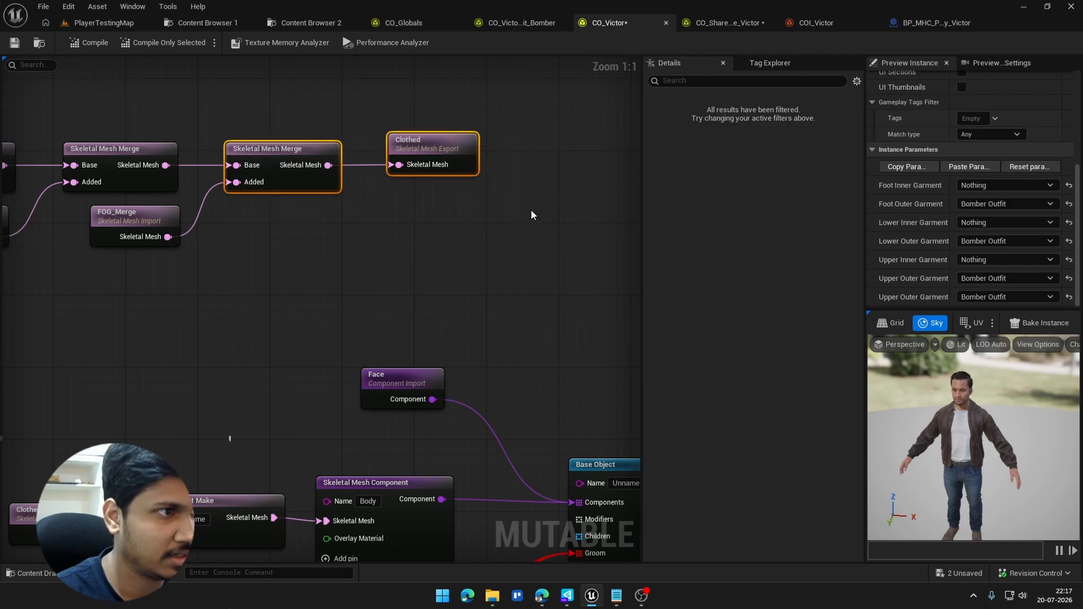
pyautogui.moveTo(211, 198); pyautogui.dragTo(639, 314, button='right')
pyautogui.moveTo(353, 321); pyautogui.dragTo(619, 347, button='right')
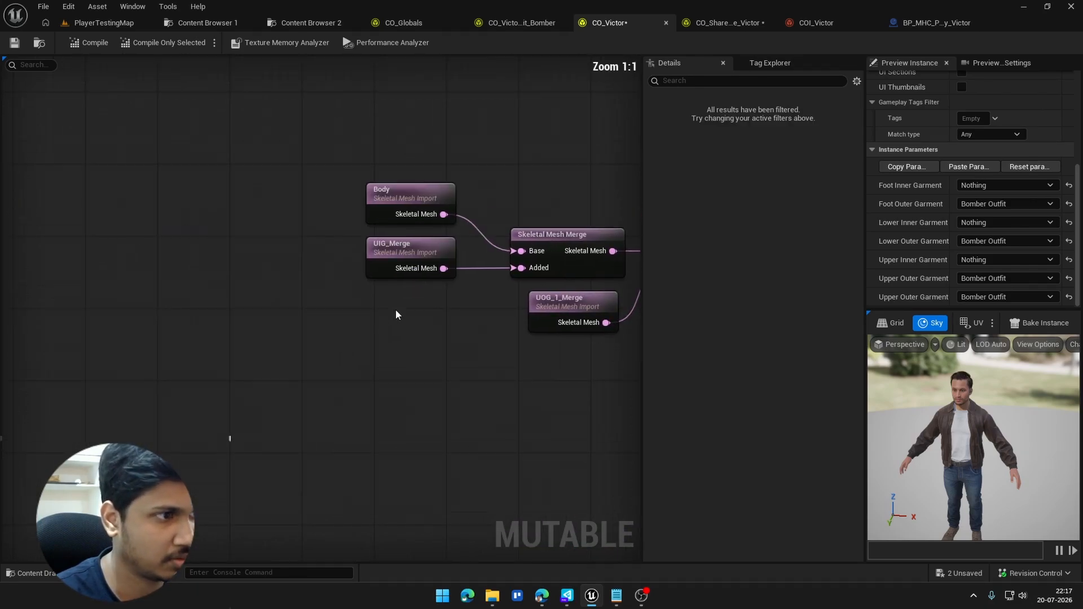
pyautogui.moveTo(394, 309); pyautogui.dragTo(289, 278, button='right')
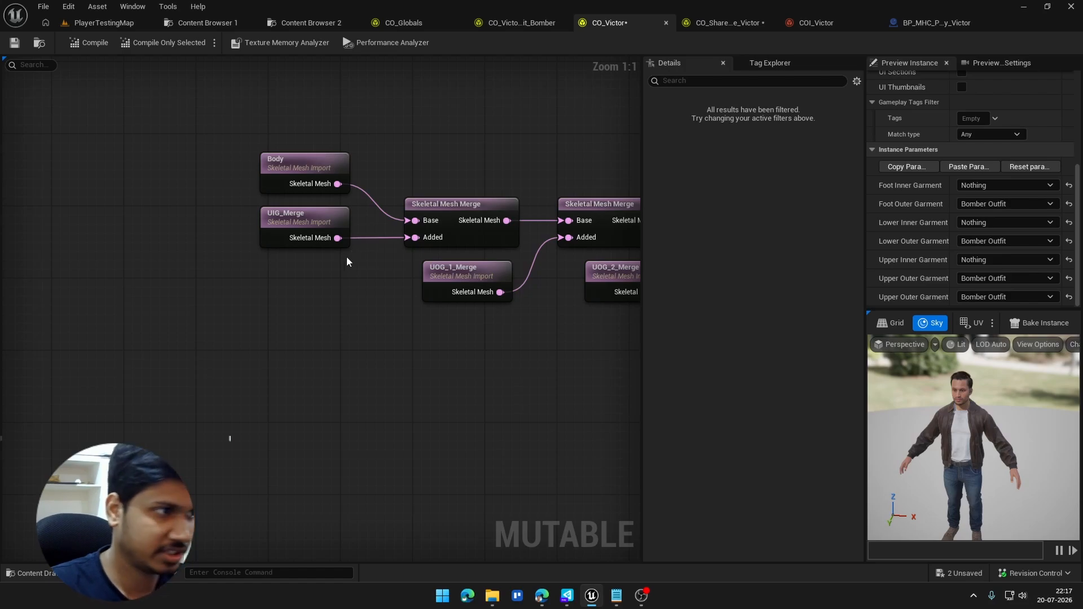
pyautogui.moveTo(399, 289); pyautogui.dragTo(263, 280, button='right')
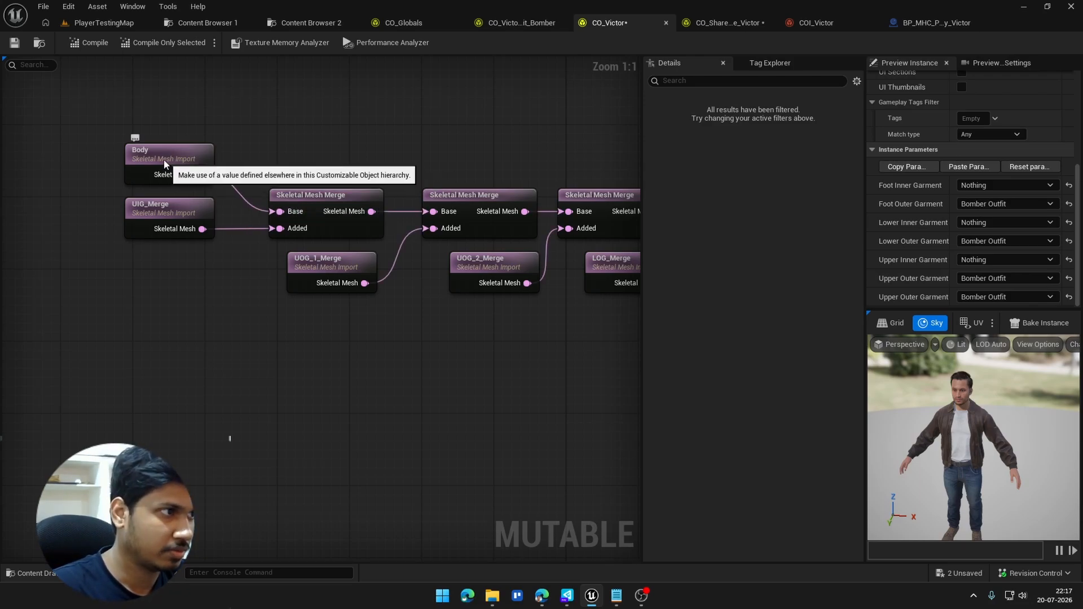
# Step: Inspect the Body Skeletal Mesh Import's external object and check the matching Body export in CO_Shared_Base_Victor
pyautogui.click(190, 159)
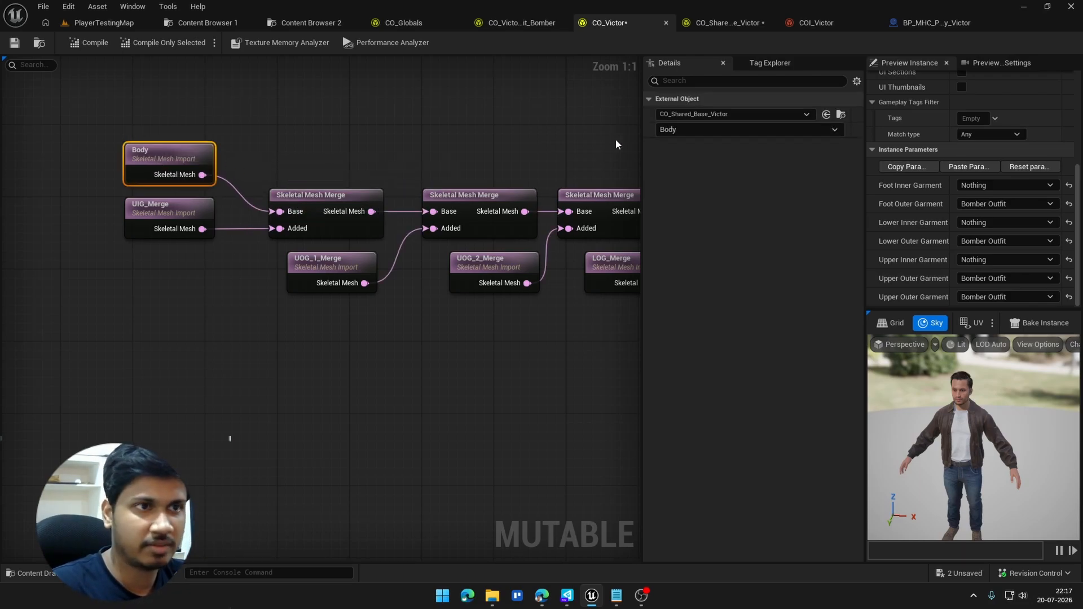
pyautogui.click(699, 24)
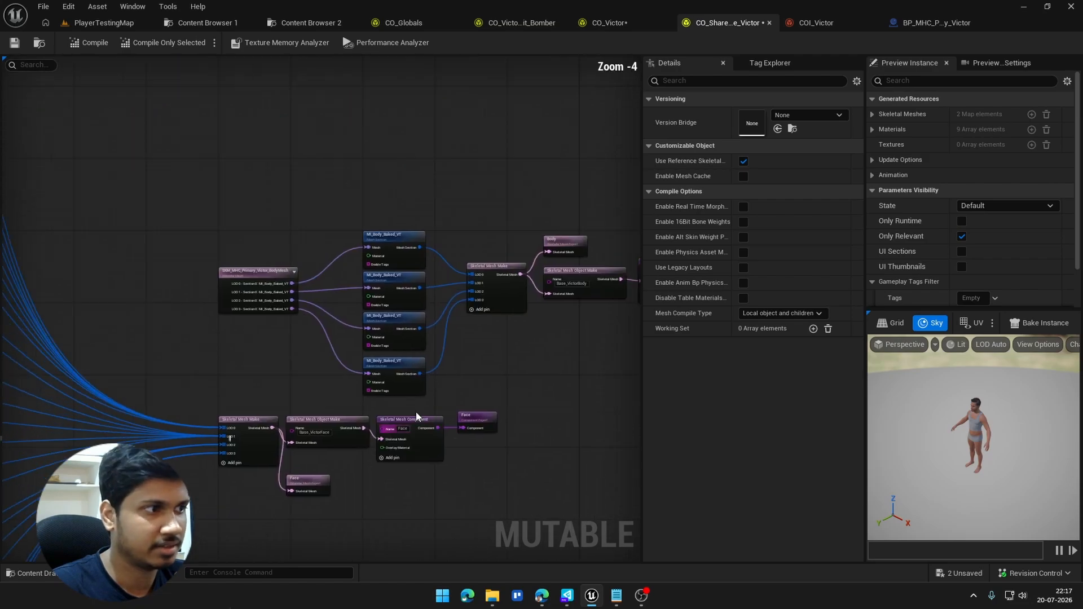
pyautogui.scroll(-3, 416, 416)
pyautogui.scroll(5, 431, 387)
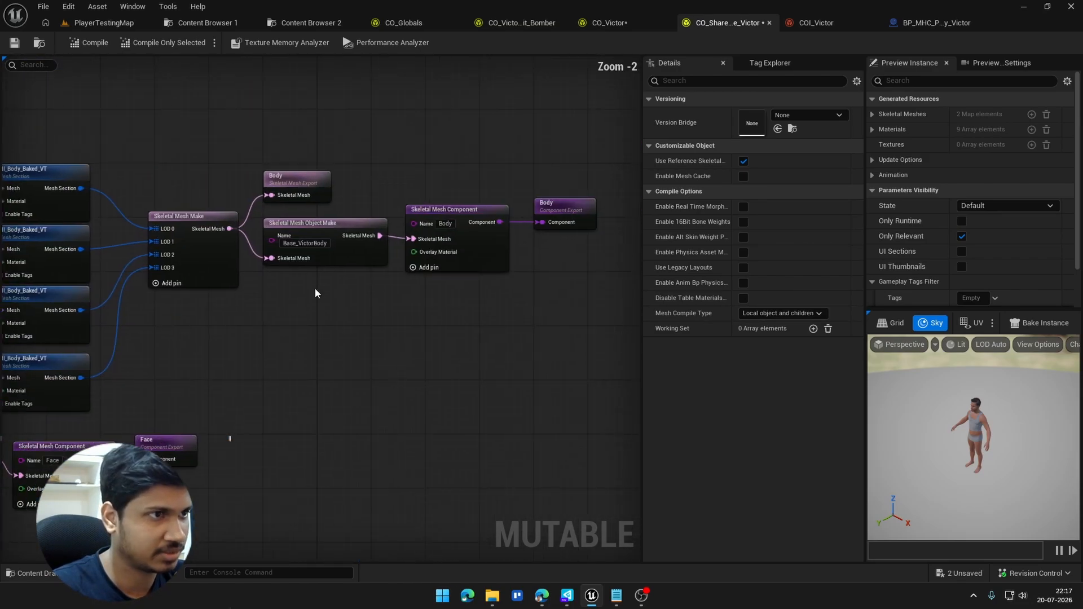
pyautogui.scroll(2, 319, 201)
pyautogui.moveTo(457, 198); pyautogui.dragTo(195, 114)
pyautogui.click(196, 114)
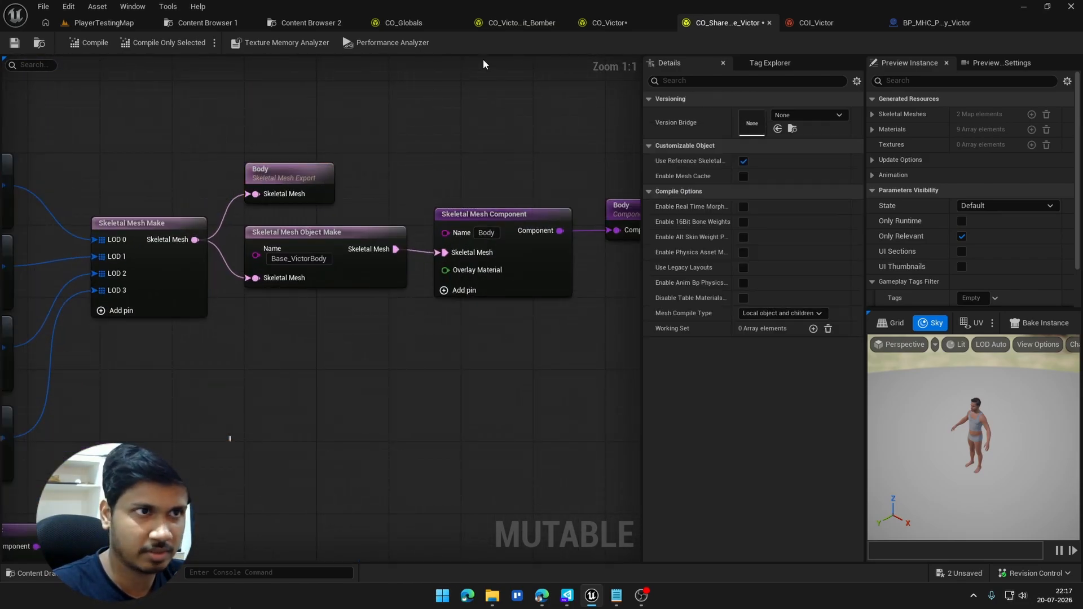
pyautogui.click(609, 23)
pyautogui.click(171, 151)
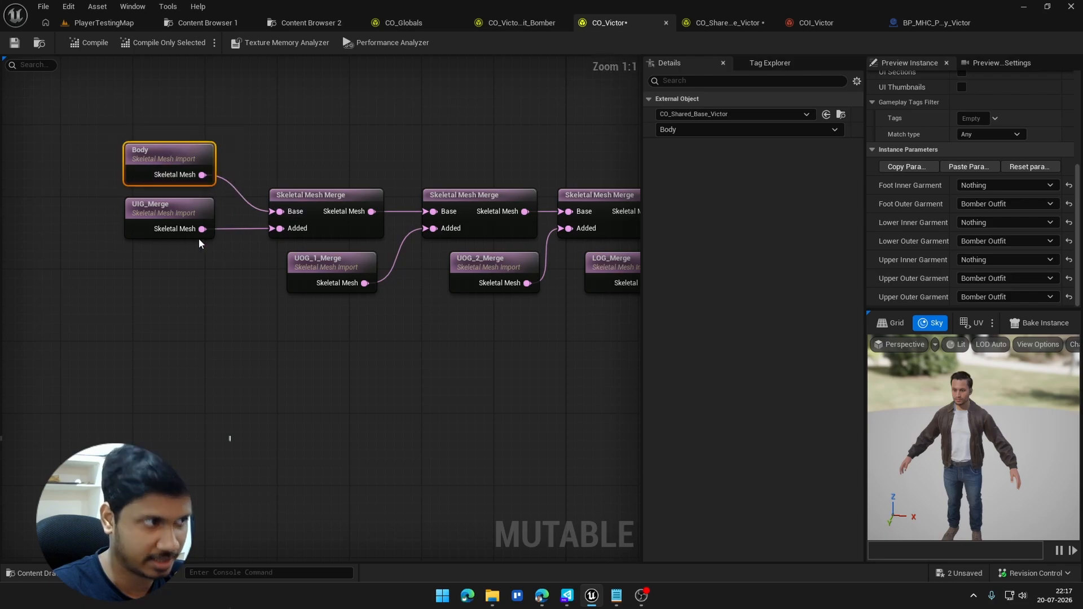
pyautogui.click(180, 258)
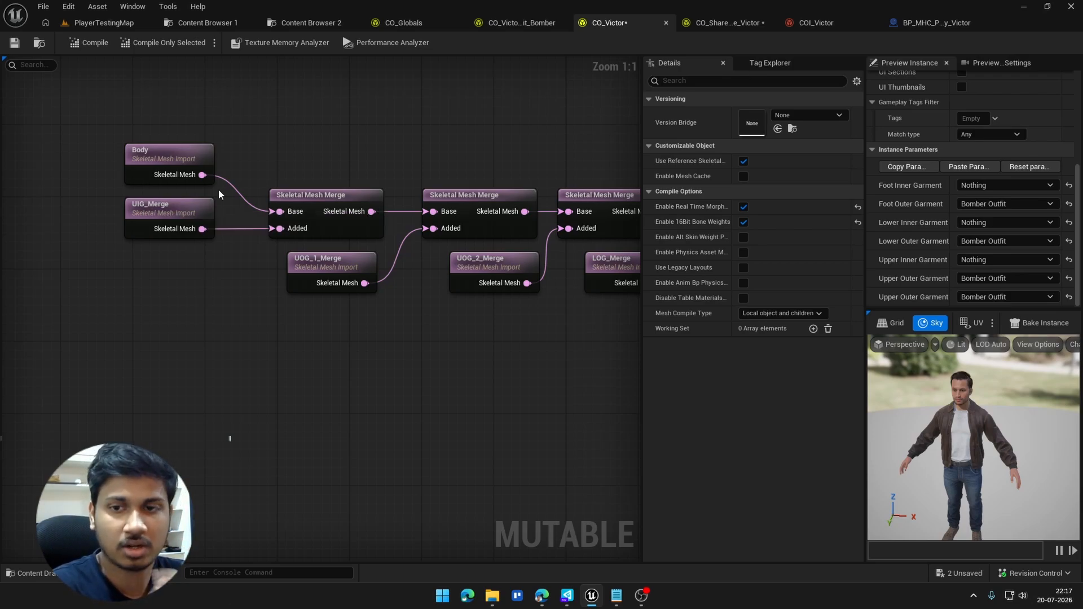
# Step: Examine the Skeletal Mesh Switch setups and their merge exports from Upper Inner Garment through Foot Outer Garment
pyautogui.scroll(-10, 119, 260)
pyautogui.scroll(9, 225, 290)
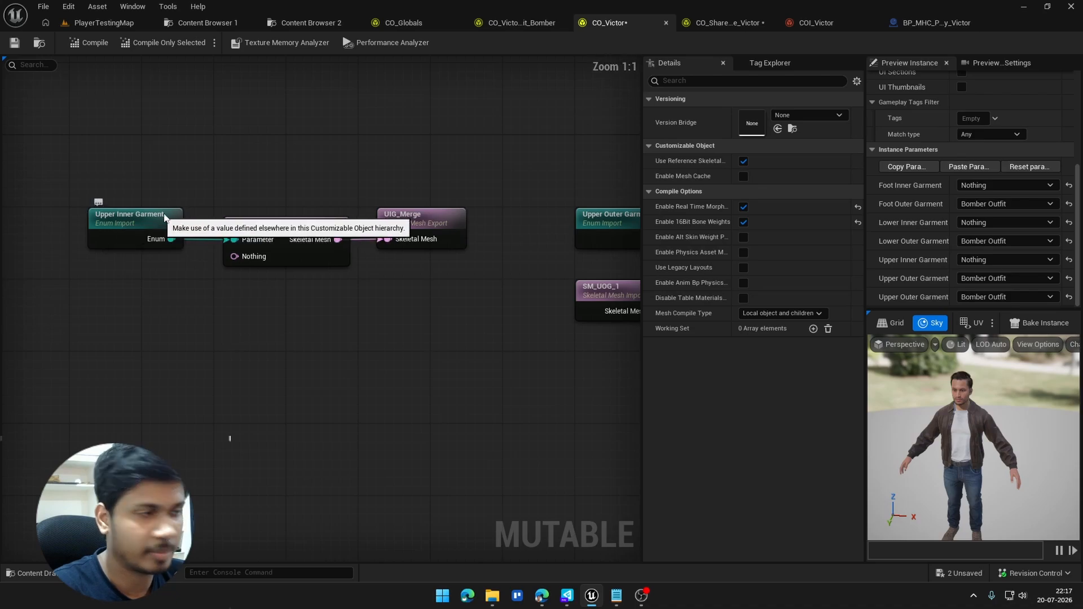
pyautogui.moveTo(465, 325); pyautogui.dragTo(270, 275, button='right')
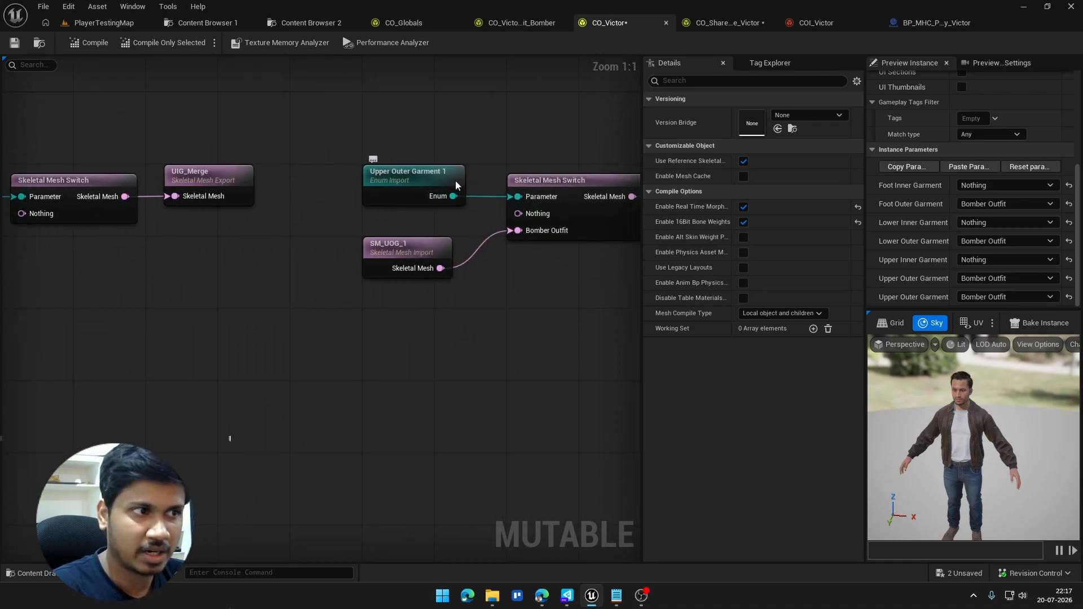
pyautogui.moveTo(520, 295); pyautogui.dragTo(241, 268, button='right')
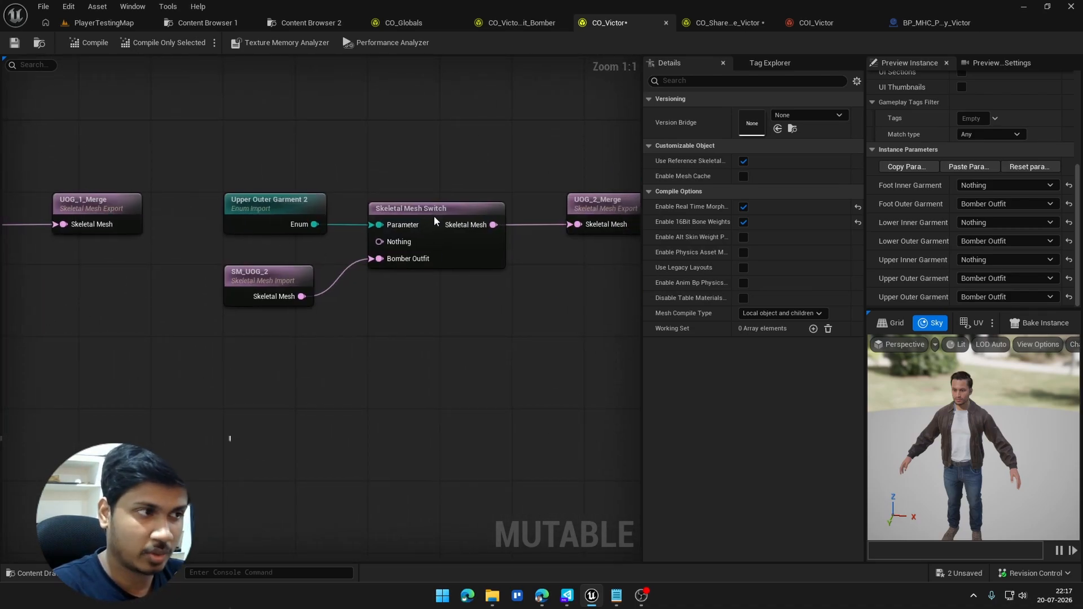
pyautogui.moveTo(483, 294); pyautogui.dragTo(68, 273, button='right')
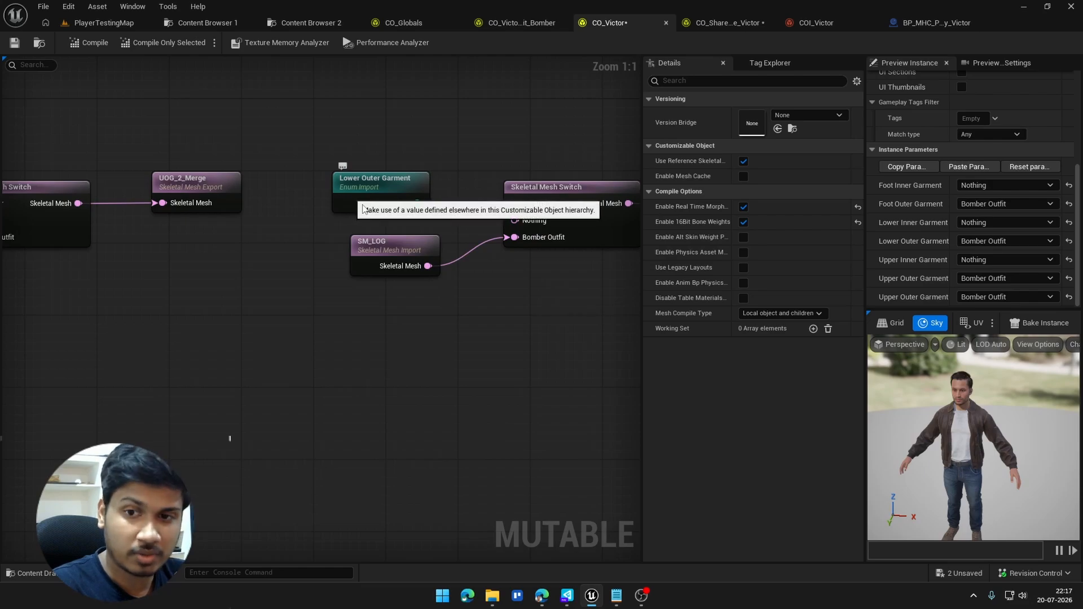
pyautogui.moveTo(349, 200); pyautogui.dragTo(16, 205, button='right')
pyautogui.moveTo(344, 257); pyautogui.dragTo(0, 301, button='right')
pyautogui.moveTo(344, 257); pyautogui.dragTo(17, 265, button='right')
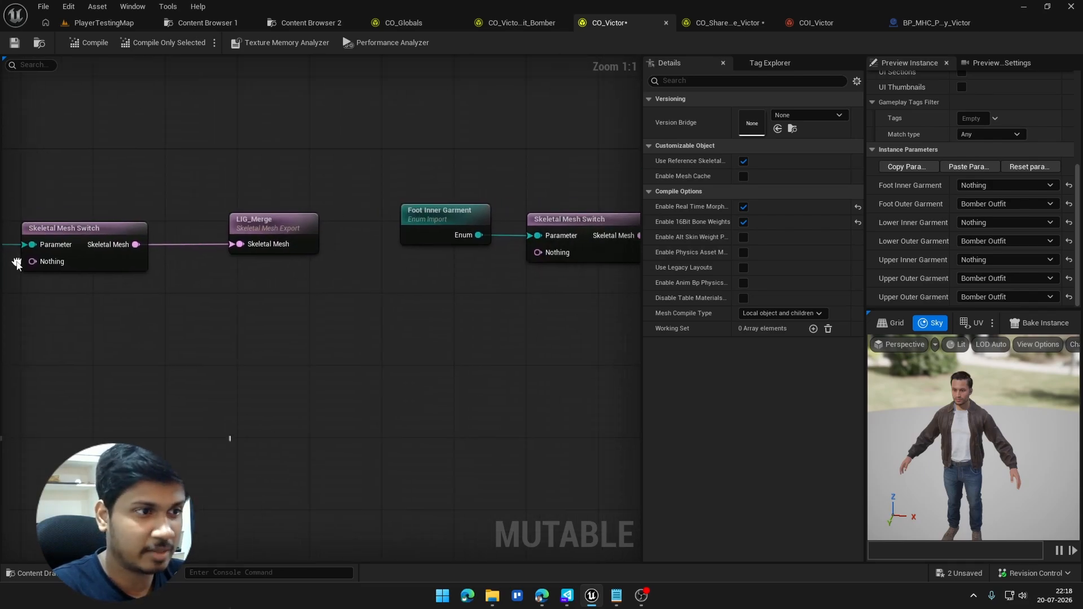
pyautogui.moveTo(388, 246); pyautogui.dragTo(496, 301, button='right')
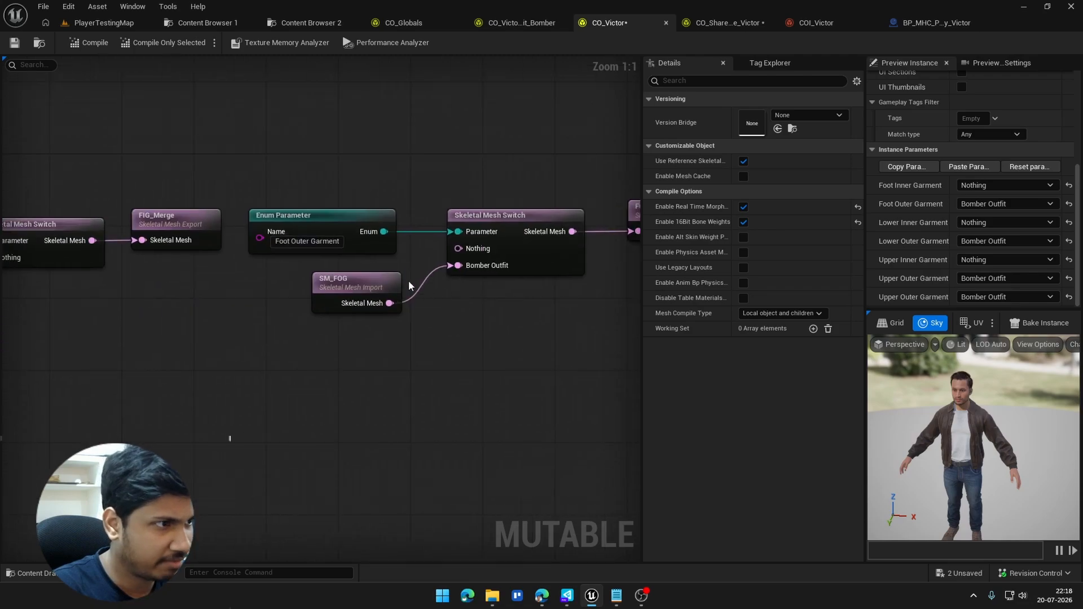
pyautogui.moveTo(326, 247); pyautogui.dragTo(608, 264, button='right')
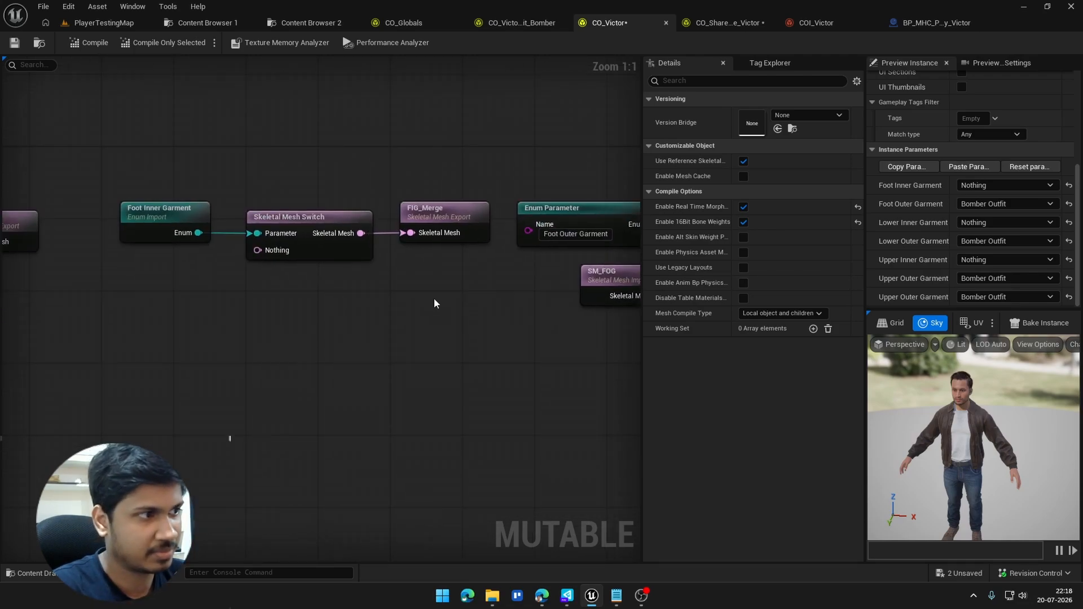
pyautogui.moveTo(435, 303); pyautogui.dragTo(346, 282, button='right')
pyautogui.rightClick(467, 129)
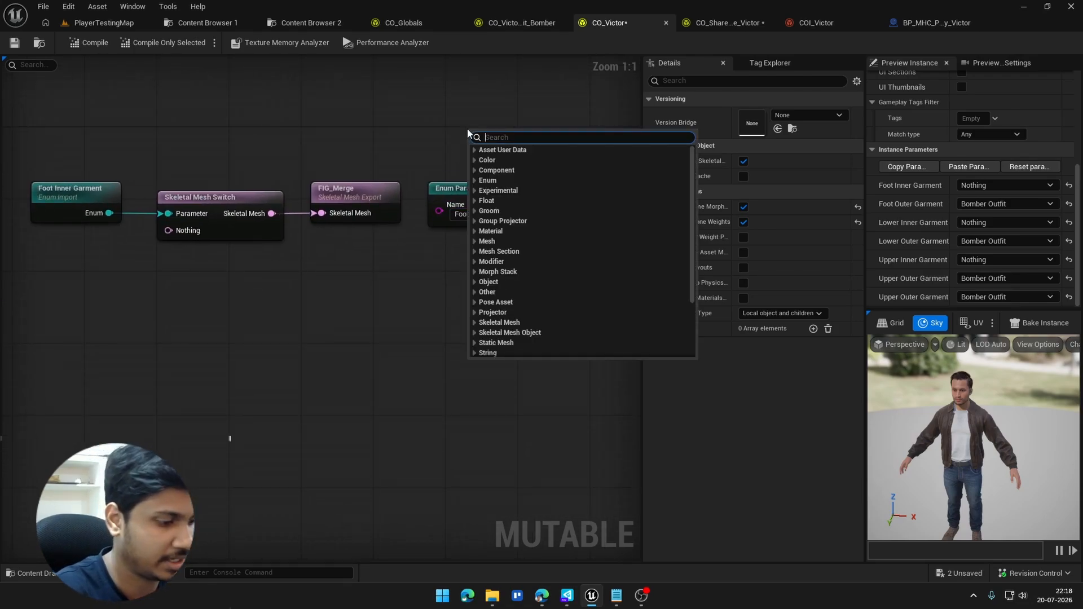
pyautogui.press('Escape')
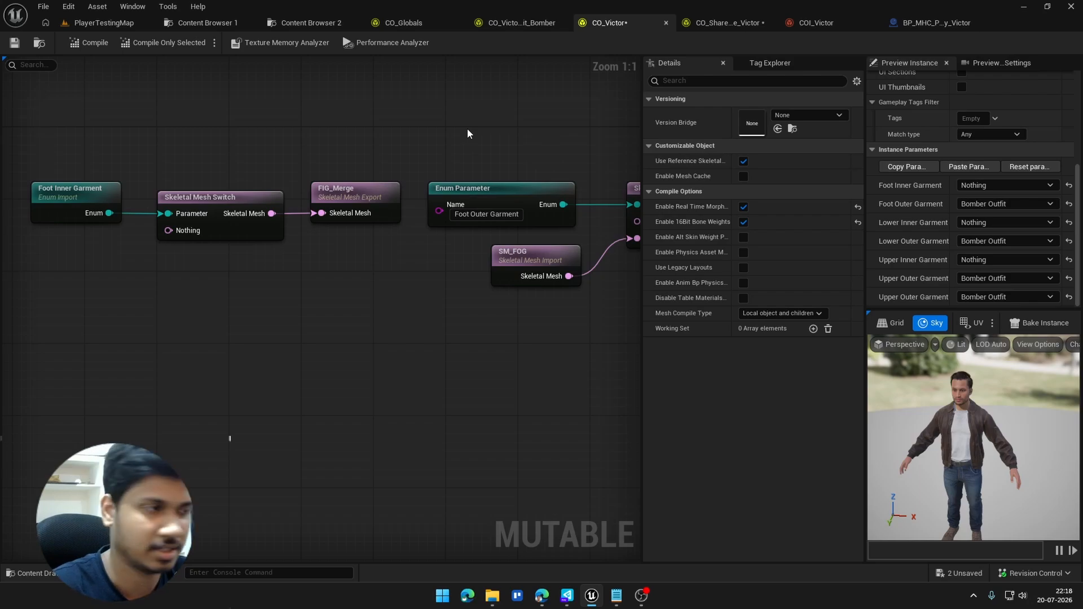
# Step: Return to the Upper Inner Garment Enum Import and inspect its external object and imported parameter
pyautogui.scroll(-1, 371, 117)
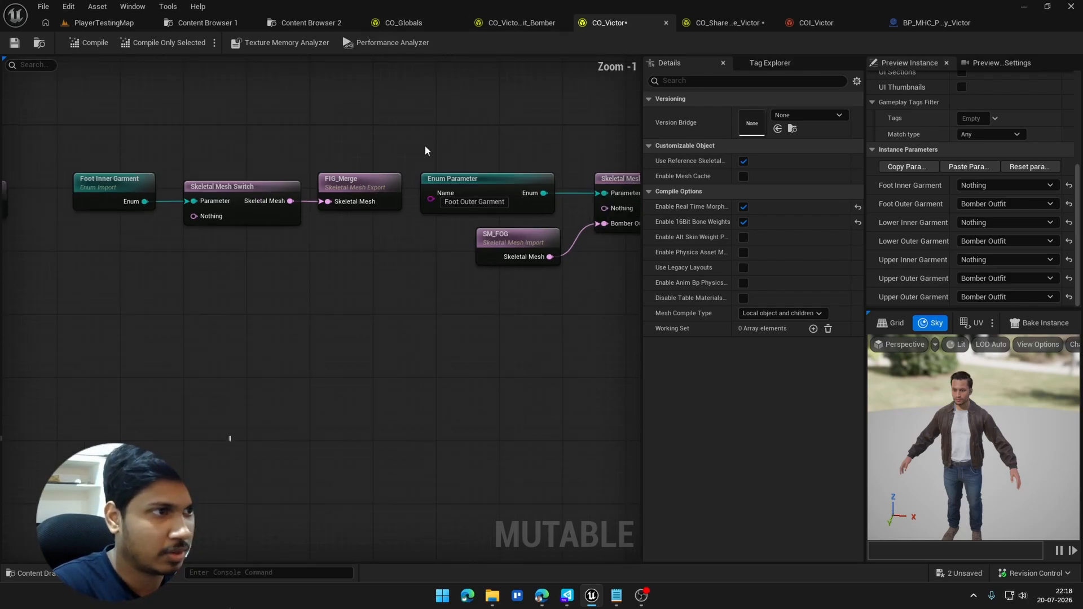
pyautogui.moveTo(96, 259)
pyautogui.mouseDown(button='right')
pyautogui.moveTo(633, 262)
pyautogui.moveTo(613, 279)
pyautogui.mouseUp(button='right')
pyautogui.moveTo(287, 290); pyautogui.dragTo(641, 277, button='right')
pyautogui.moveTo(242, 263); pyautogui.dragTo(493, 283, button='right')
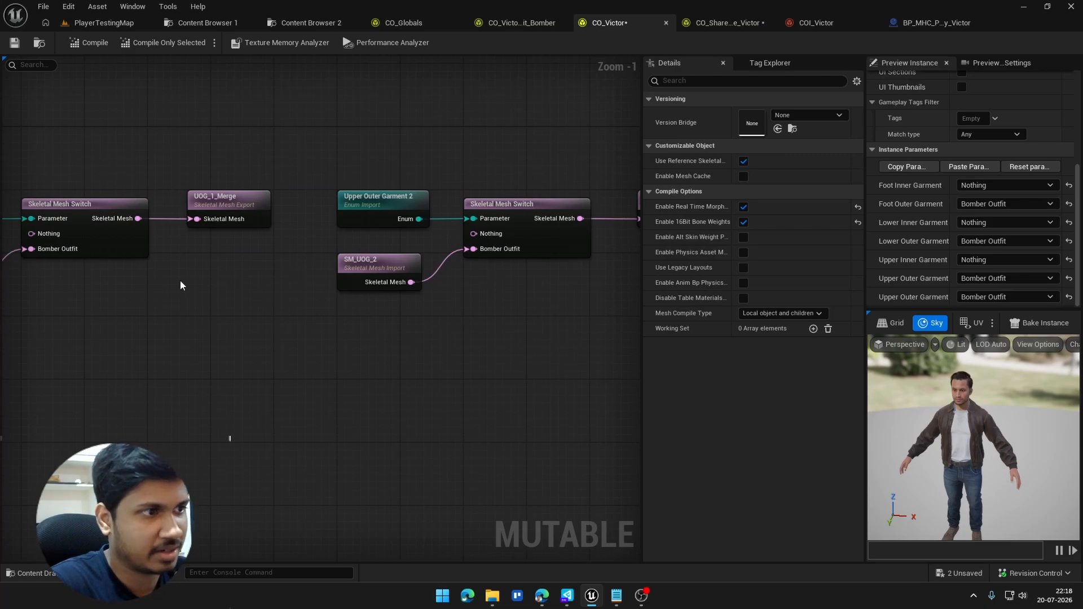
pyautogui.moveTo(181, 280); pyautogui.dragTo(496, 228, button='right')
pyautogui.moveTo(212, 178)
pyautogui.mouseDown(button='right')
pyautogui.moveTo(552, 214)
pyautogui.moveTo(279, 191)
pyautogui.mouseUp(button='right')
pyautogui.scroll(1, 280, 191)
pyautogui.click(280, 191)
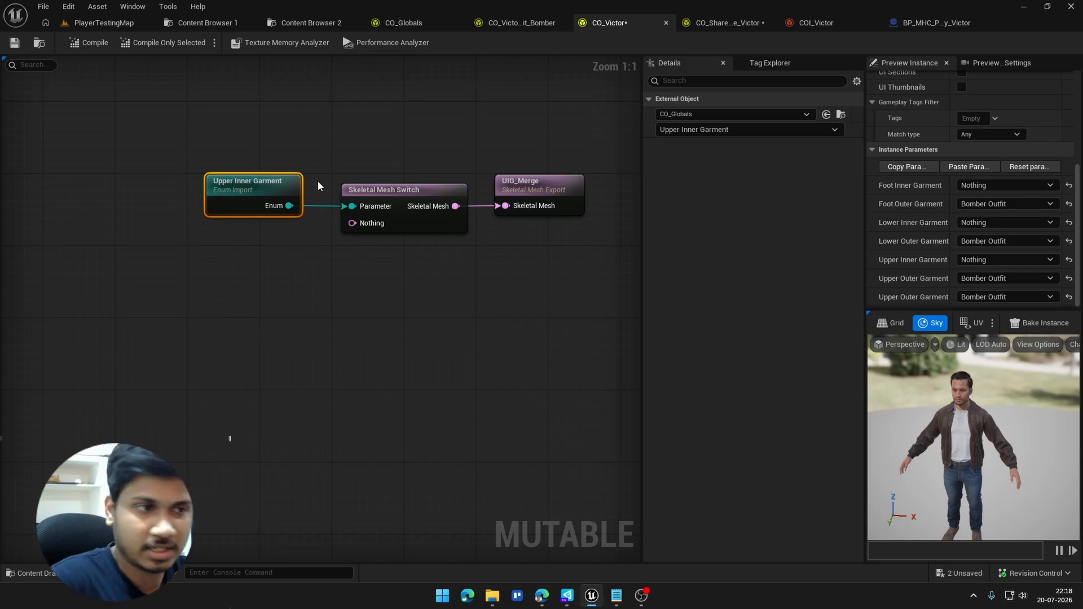
# Step: Compare the Upper Inner Garment switch with the Upper Outer Garment 1 and 2 switches and their Bomber Outfit mesh imports
pyautogui.click(415, 144)
pyautogui.moveTo(389, 169); pyautogui.dragTo(302, 158, button='right')
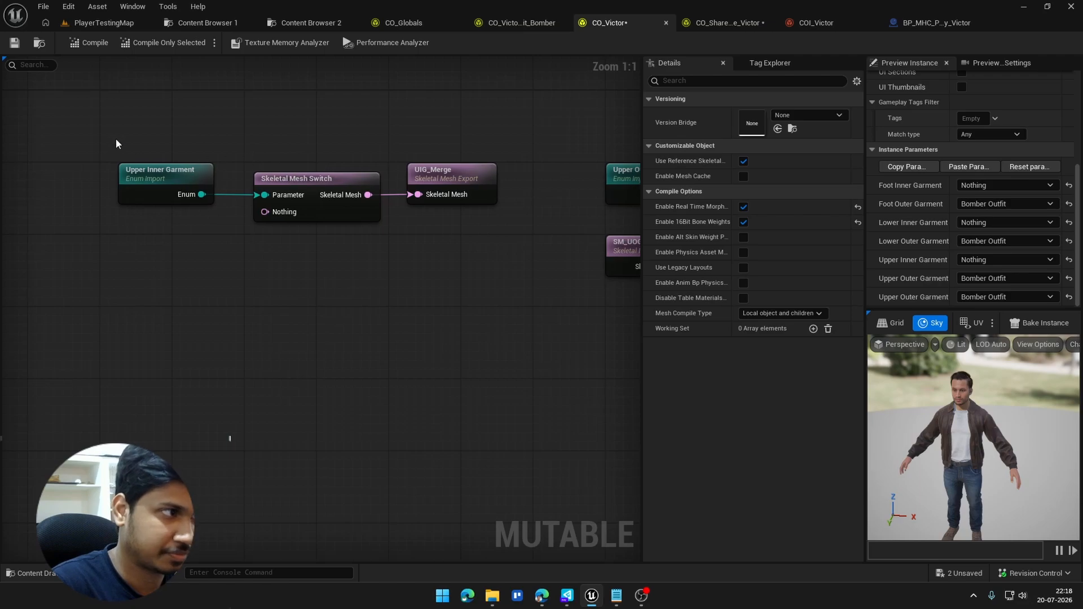
pyautogui.moveTo(570, 227); pyautogui.dragTo(210, 303, button='right')
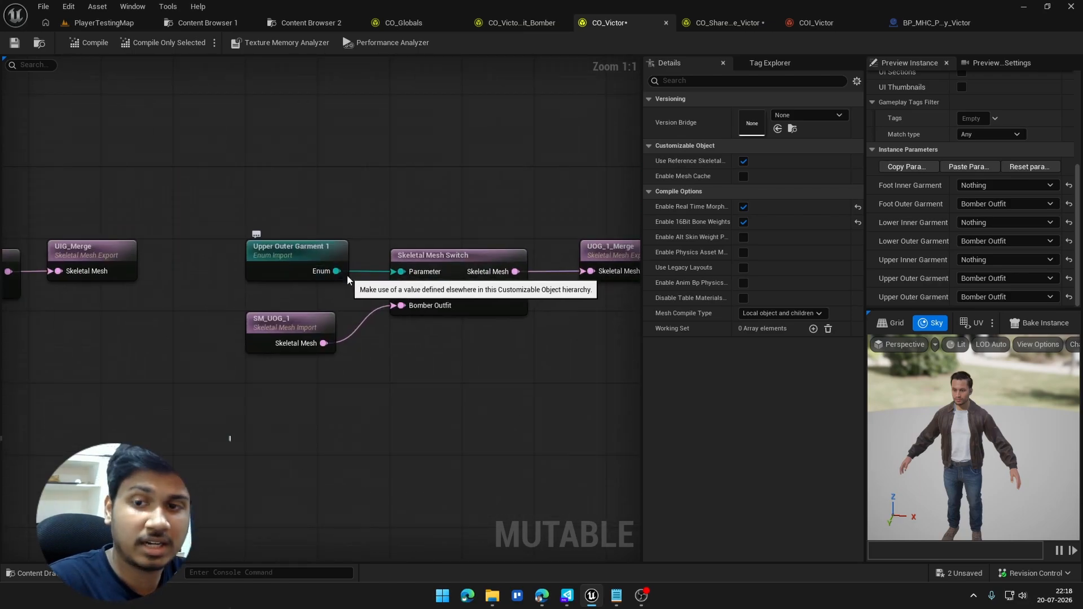
pyautogui.moveTo(334, 275); pyautogui.dragTo(241, 263, button='right')
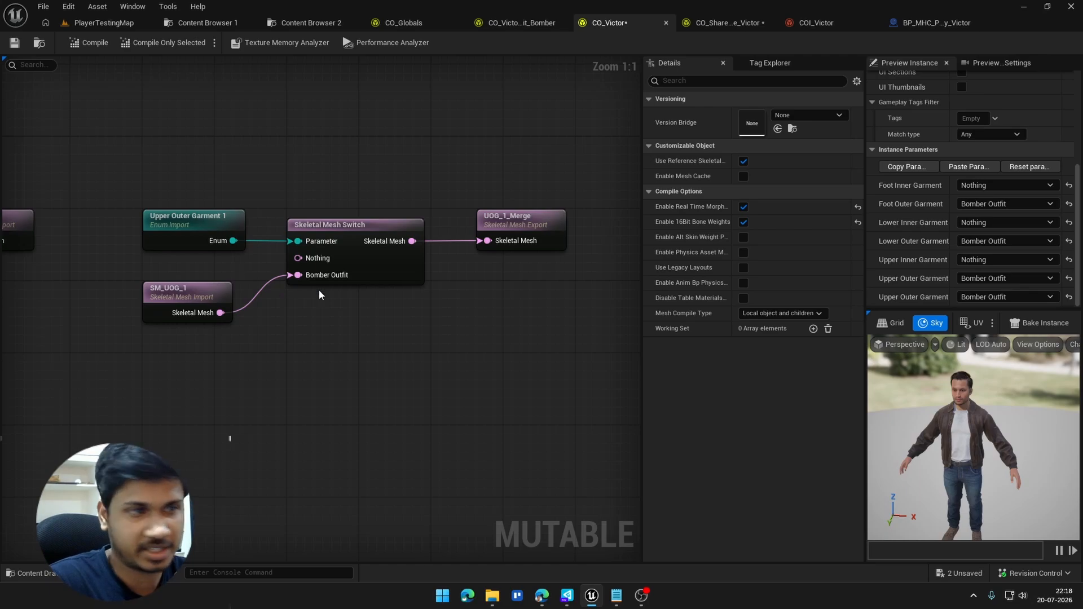
pyautogui.moveTo(379, 302); pyautogui.dragTo(84, 267, button='right')
pyautogui.moveTo(455, 213); pyautogui.dragTo(367, 209, button='right')
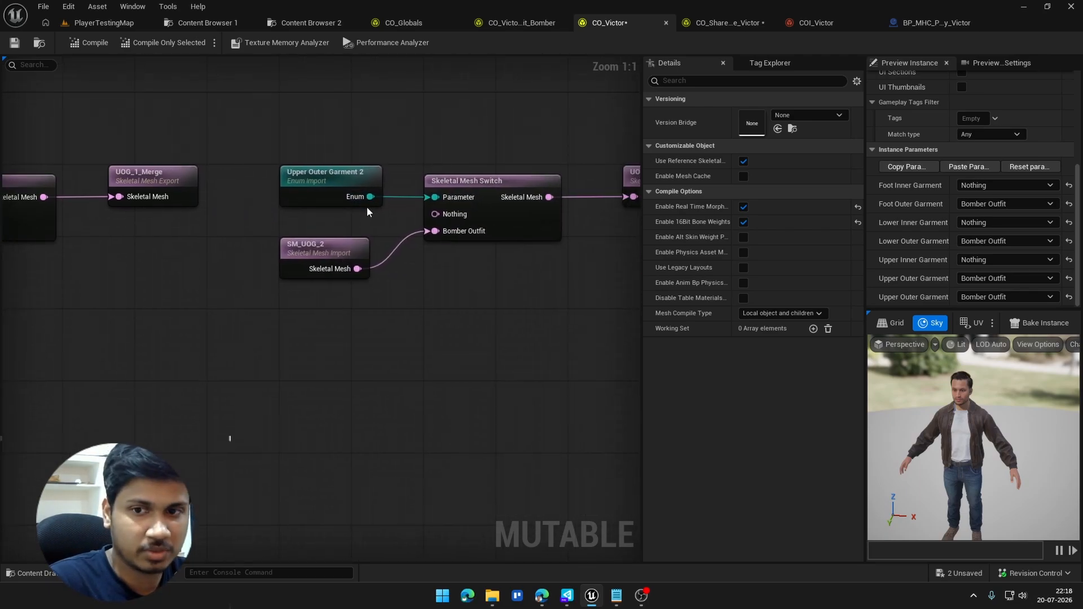
# Step: Examine the Lower Outer, Lower Inner and Foot Inner Garment switches and the merge exports they feed
pyautogui.moveTo(432, 223); pyautogui.dragTo(98, 247, button='right')
pyautogui.moveTo(532, 225); pyautogui.dragTo(314, 207, button='right')
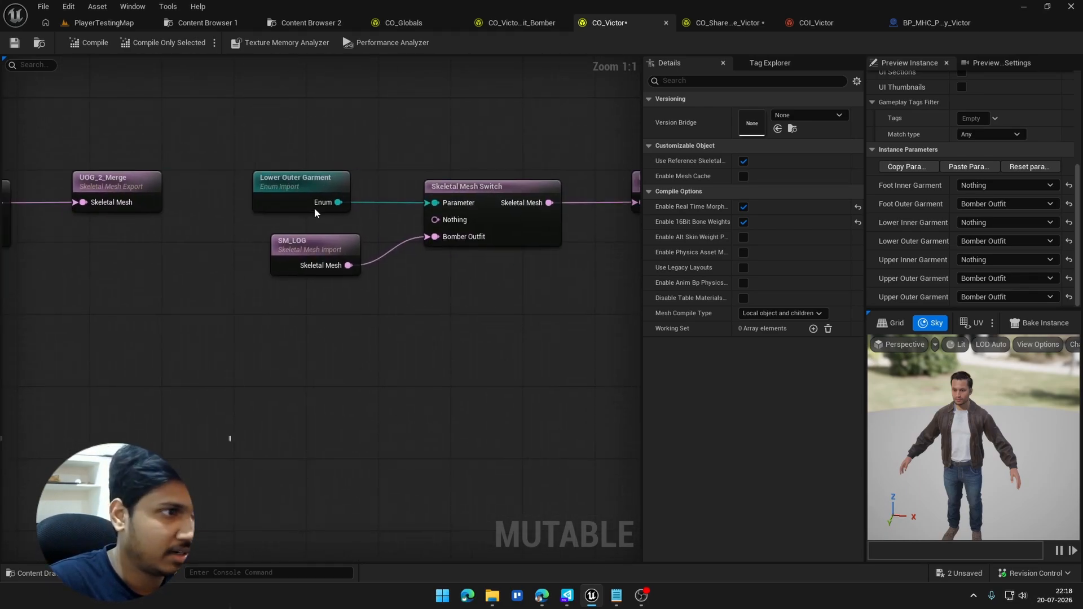
pyautogui.moveTo(434, 282); pyautogui.dragTo(305, 294, button='right')
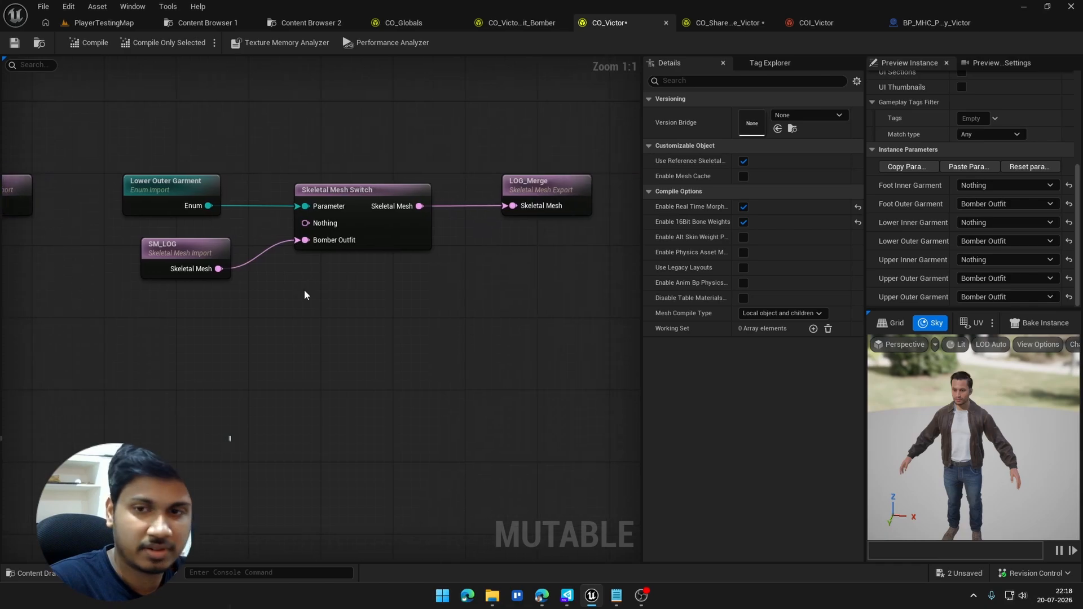
pyautogui.moveTo(468, 290); pyautogui.dragTo(361, 289, button='right')
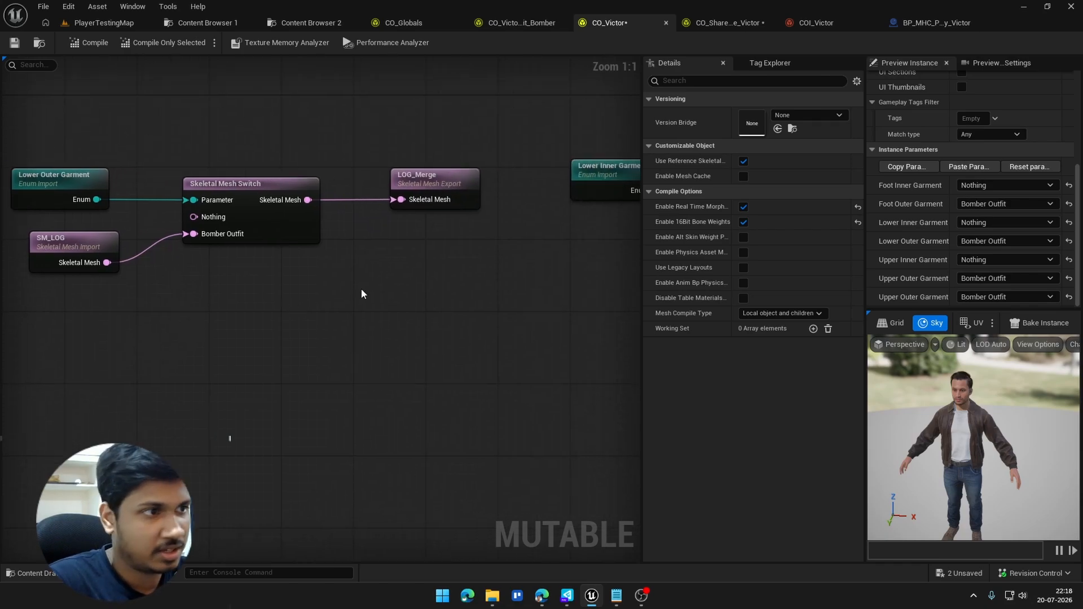
pyautogui.moveTo(609, 237); pyautogui.dragTo(750, 295, button='right')
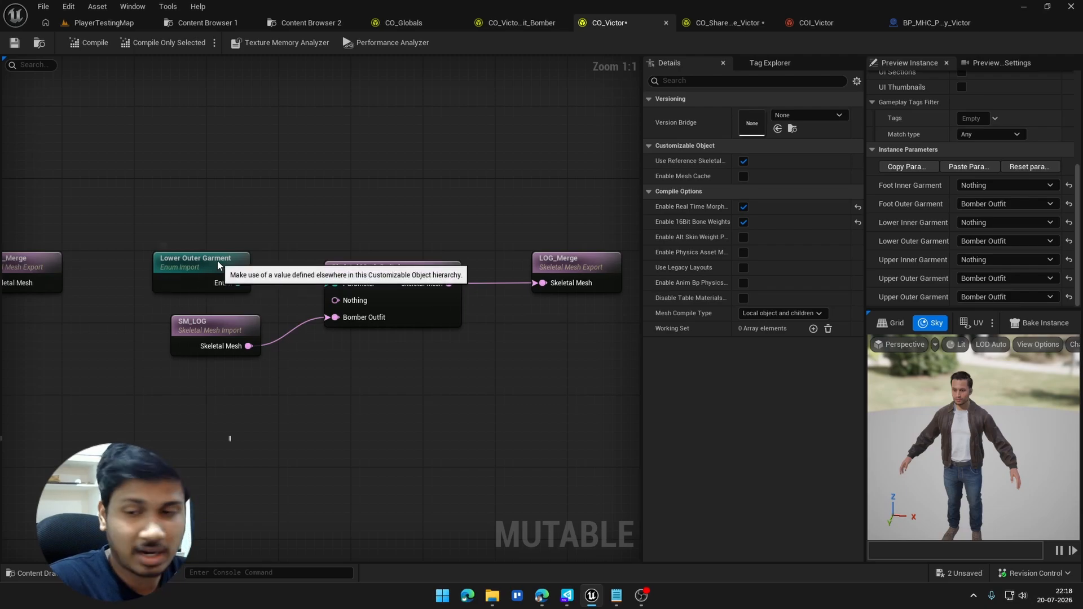
pyautogui.moveTo(276, 374); pyautogui.dragTo(14, 363, button='right')
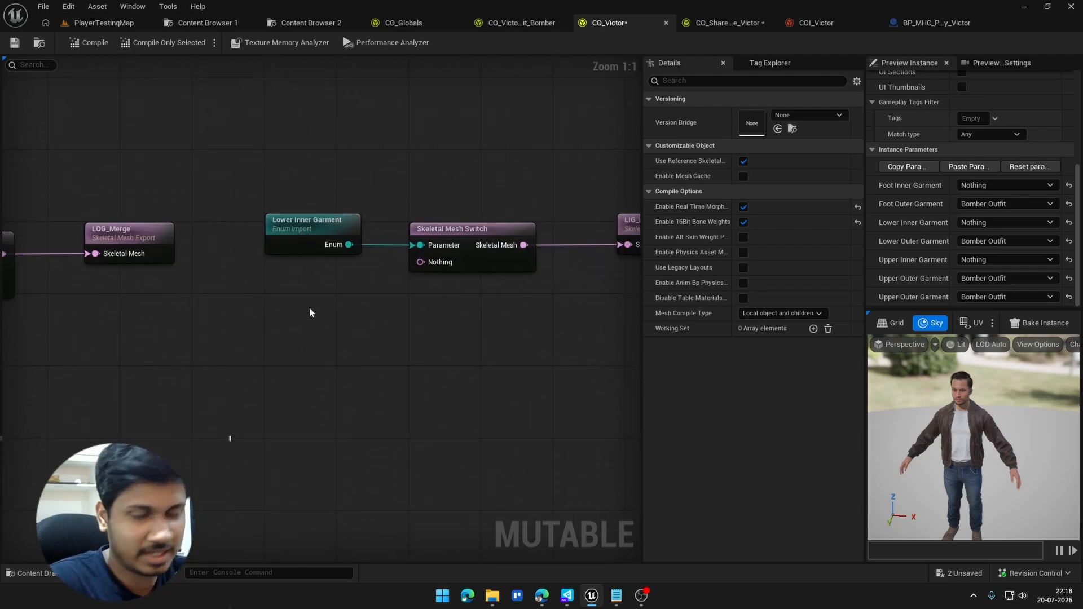
pyautogui.moveTo(309, 307); pyautogui.dragTo(198, 287, button='right')
pyautogui.moveTo(437, 283); pyautogui.dragTo(179, 270, button='right')
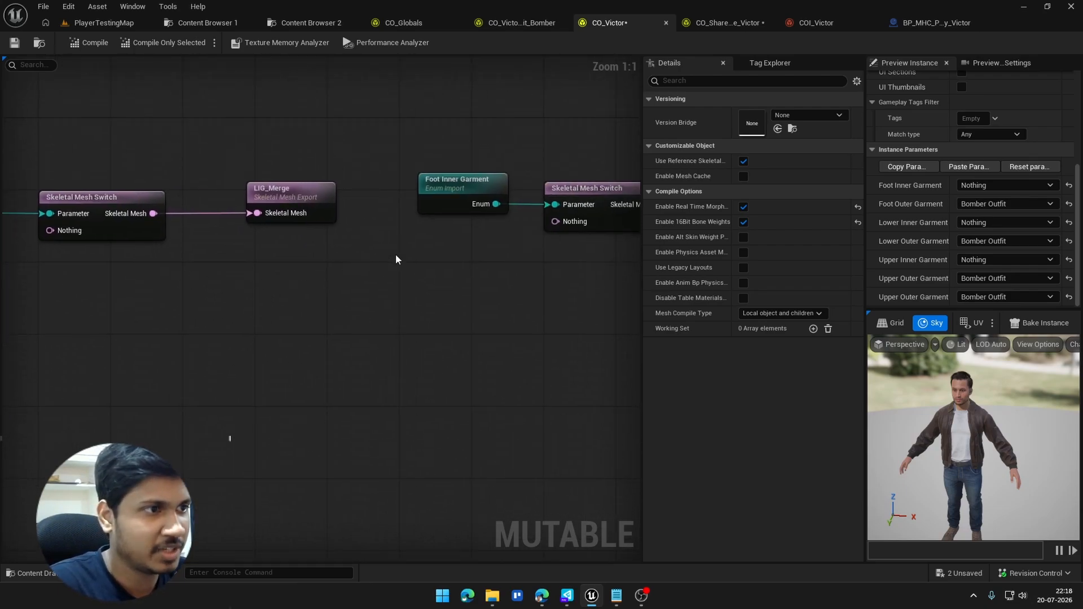
pyautogui.moveTo(396, 259); pyautogui.dragTo(247, 230, button='right')
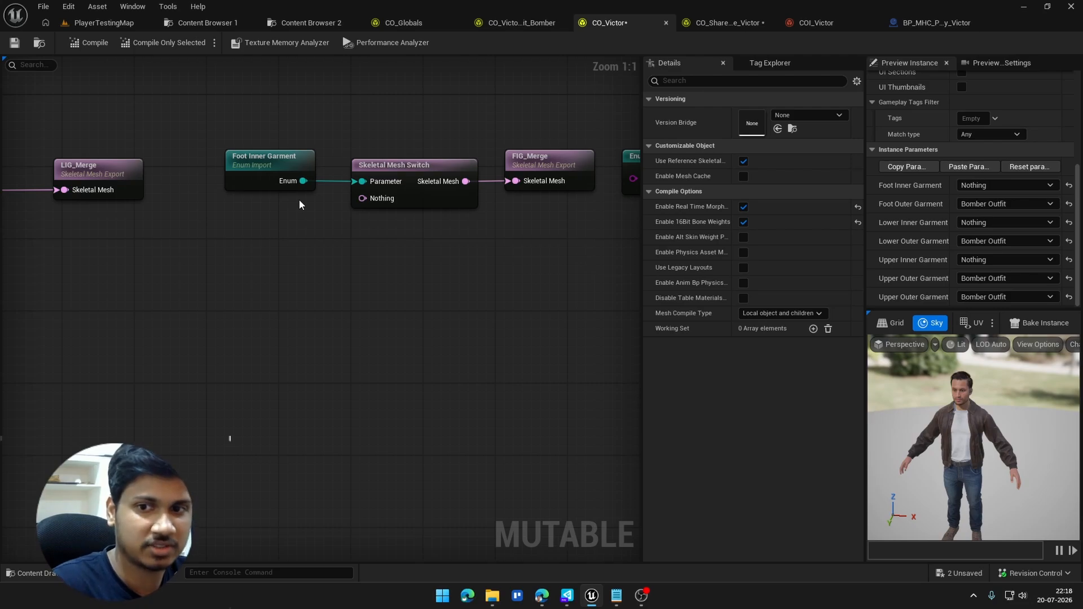
# Step: Compare the Foot Outer Garment parameter, switch and merge export with the Lower Inner and Lower Outer Garment setups
pyautogui.moveTo(308, 200); pyautogui.dragTo(24, 256, button='right')
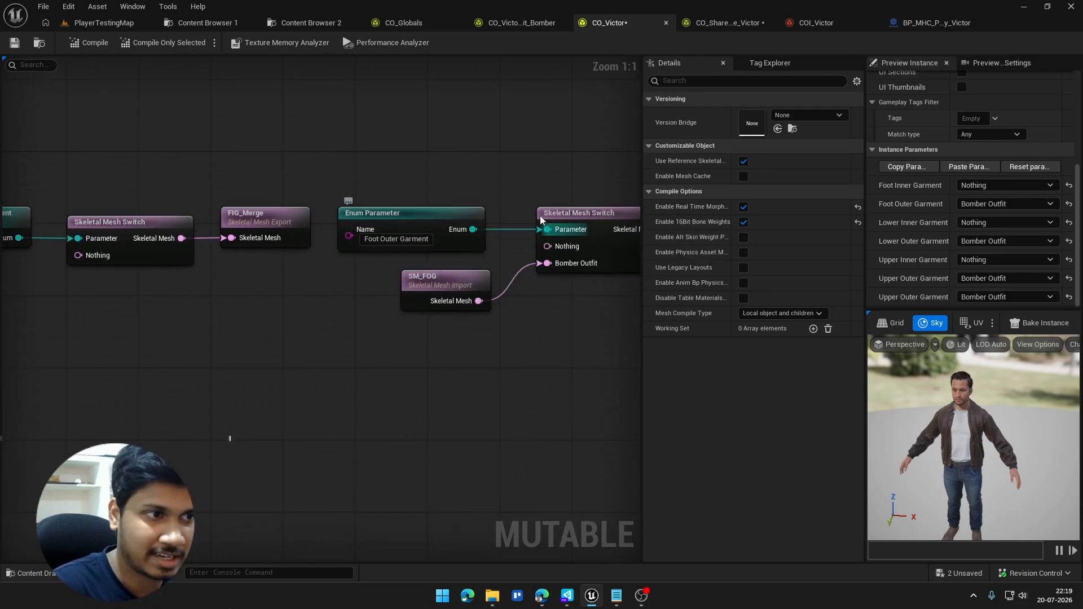
pyautogui.moveTo(540, 220); pyautogui.dragTo(453, 204, button='right')
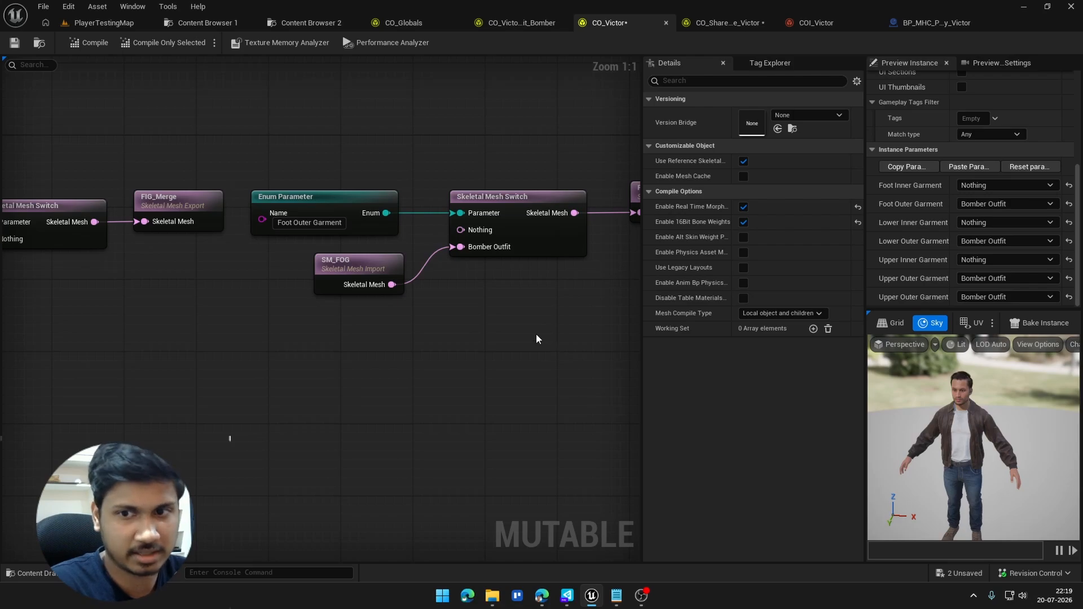
pyautogui.moveTo(616, 349); pyautogui.dragTo(155, 349, button='right')
pyautogui.scroll(-5, 353, 347)
pyautogui.scroll(5, 184, 286)
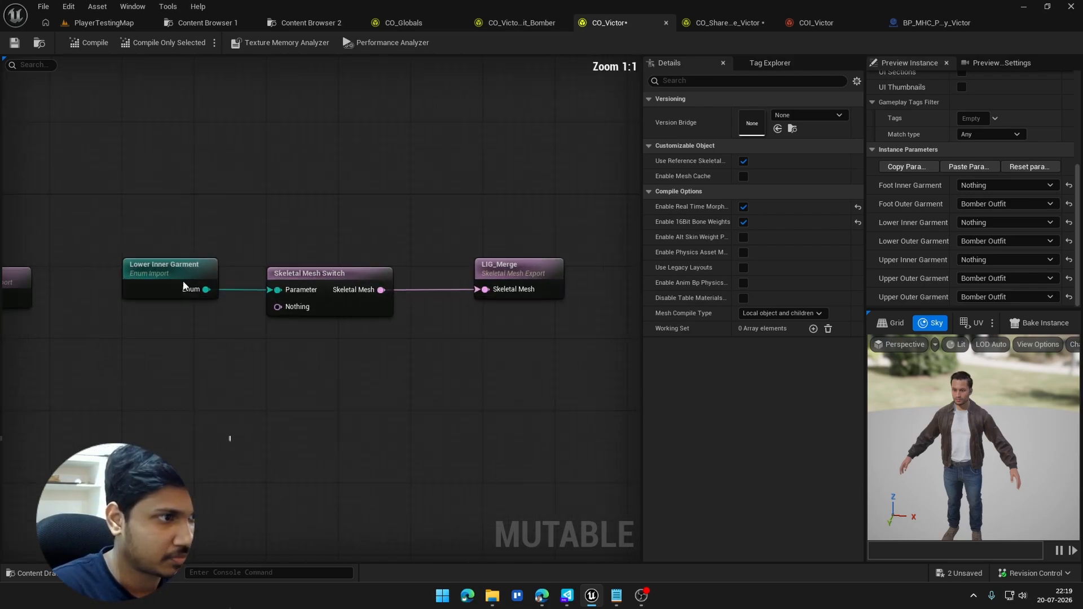
pyautogui.moveTo(621, 281); pyautogui.dragTo(633, 309, button='right')
pyautogui.moveTo(391, 335); pyautogui.dragTo(202, 312, button='right')
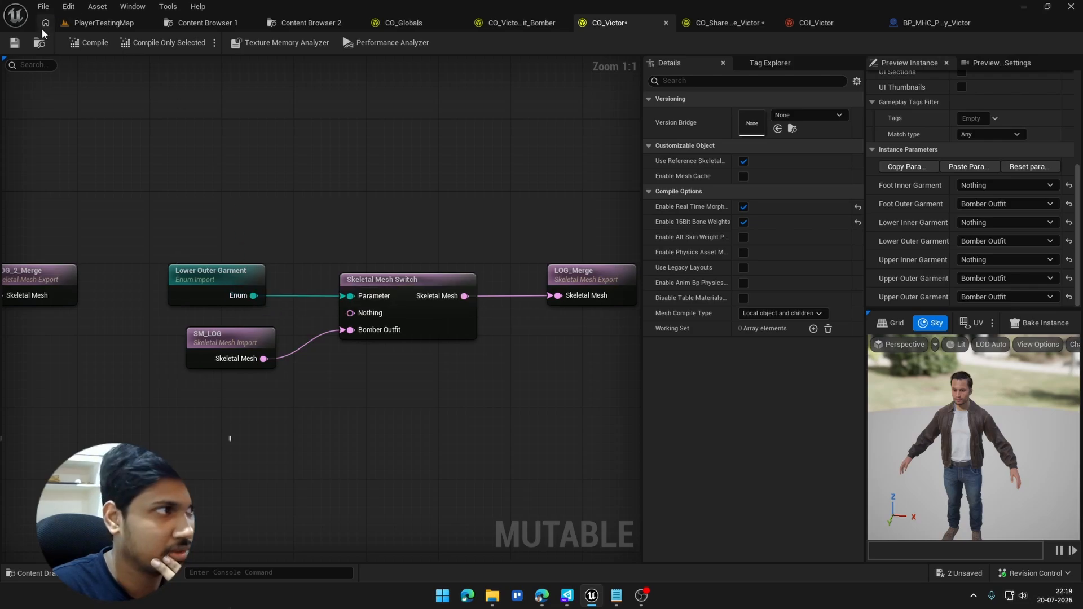
# Step: Open CO_Globals from the Clothes Shared folder, review its garment Enum Parameters and Enum Exports, and glance at the Bomber outfit graph
pyautogui.click(39, 44)
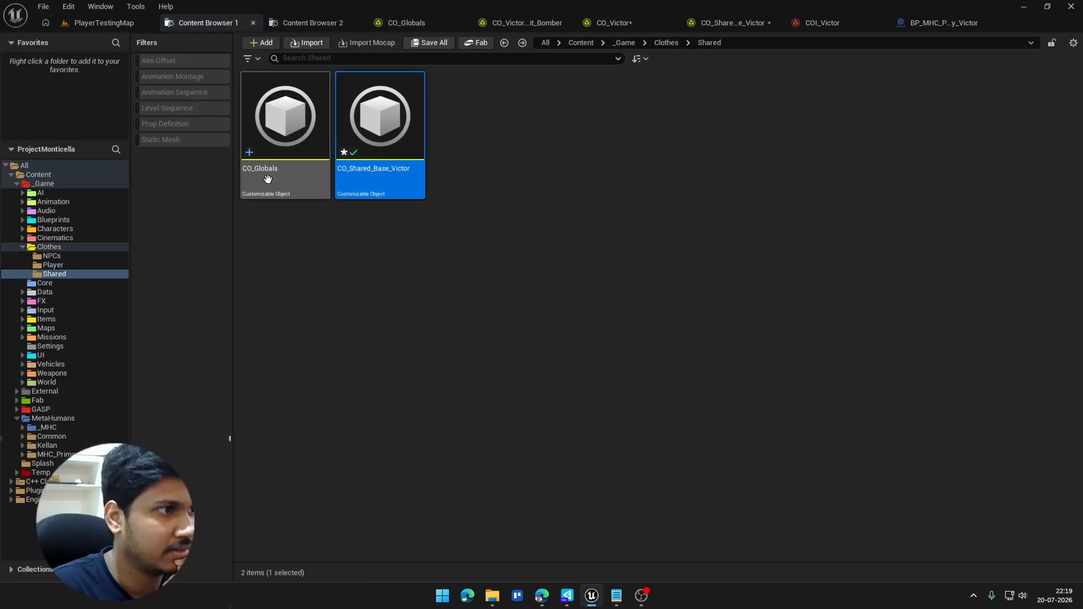
pyautogui.doubleClick(268, 178)
pyautogui.scroll(-2, 269, 185)
pyautogui.moveTo(301, 217); pyautogui.dragTo(586, 230, button='right')
pyautogui.scroll(4, 415, 136)
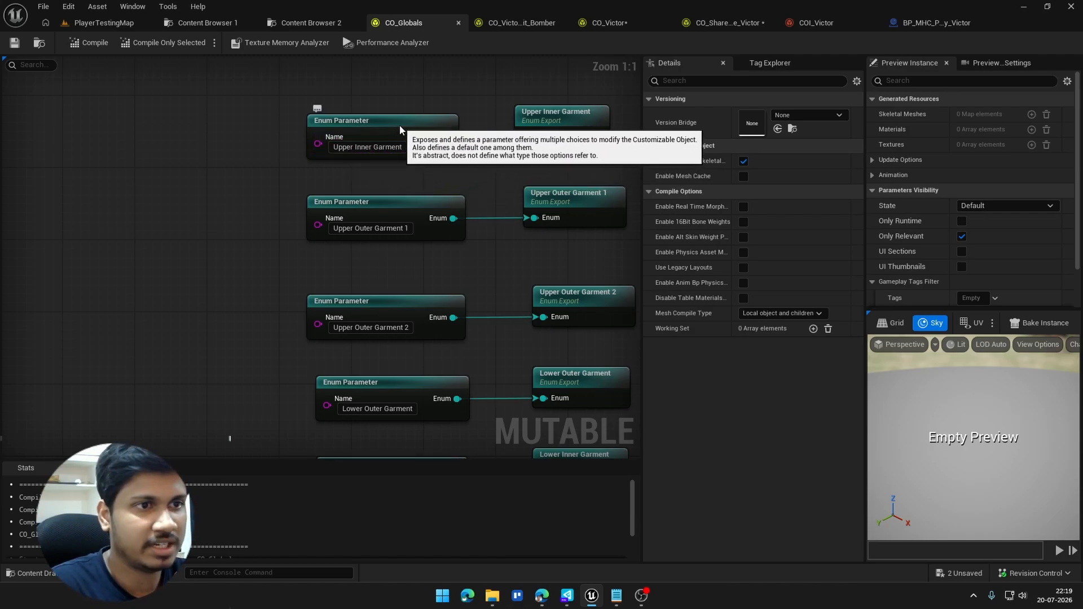
pyautogui.moveTo(436, 279); pyautogui.dragTo(365, 242, button='right')
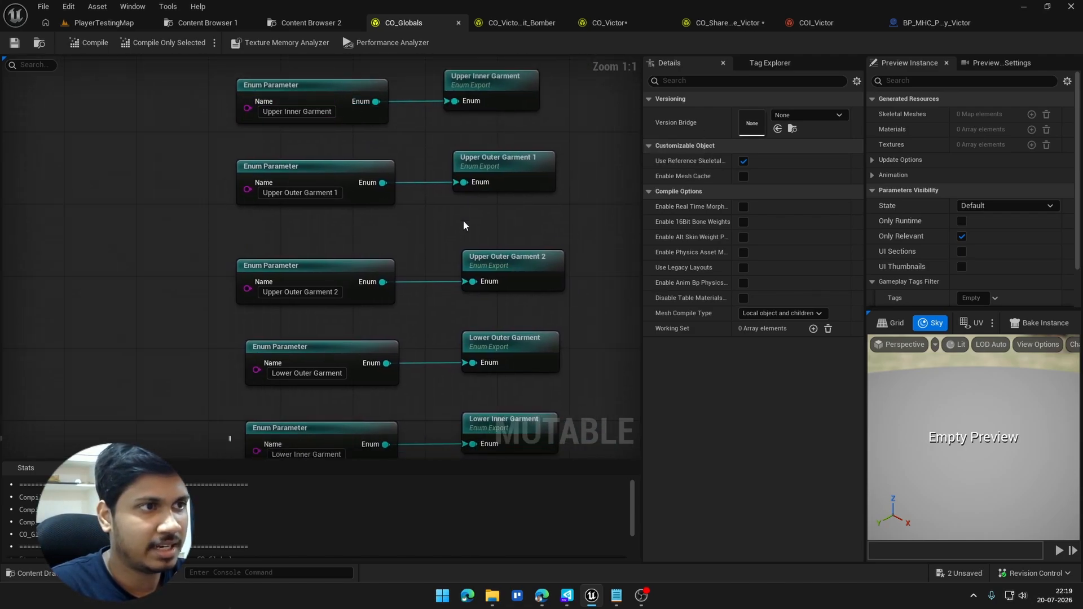
pyautogui.moveTo(461, 299); pyautogui.dragTo(452, 66, button='right')
pyautogui.click(520, 23)
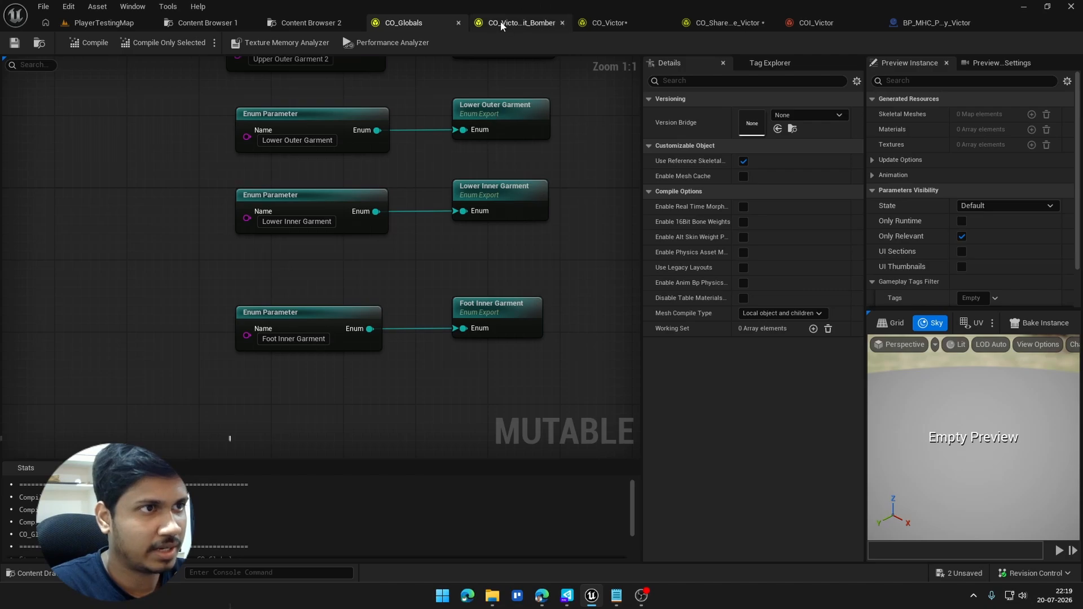
pyautogui.scroll(-4, 466, 168)
pyautogui.moveTo(466, 168); pyautogui.dragTo(637, 303, button='right')
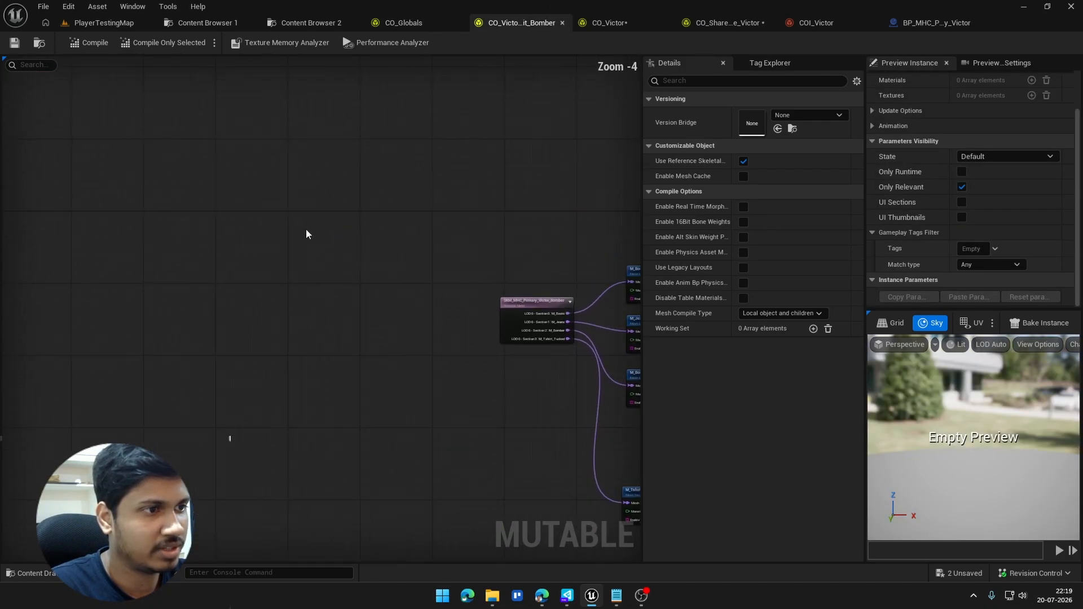
# Step: Add an Enum Import node to CO_Victor's graph and set its external object to CO_Globals
pyautogui.click(630, 21)
pyautogui.rightClick(290, 165)
pyautogui.write('enu')
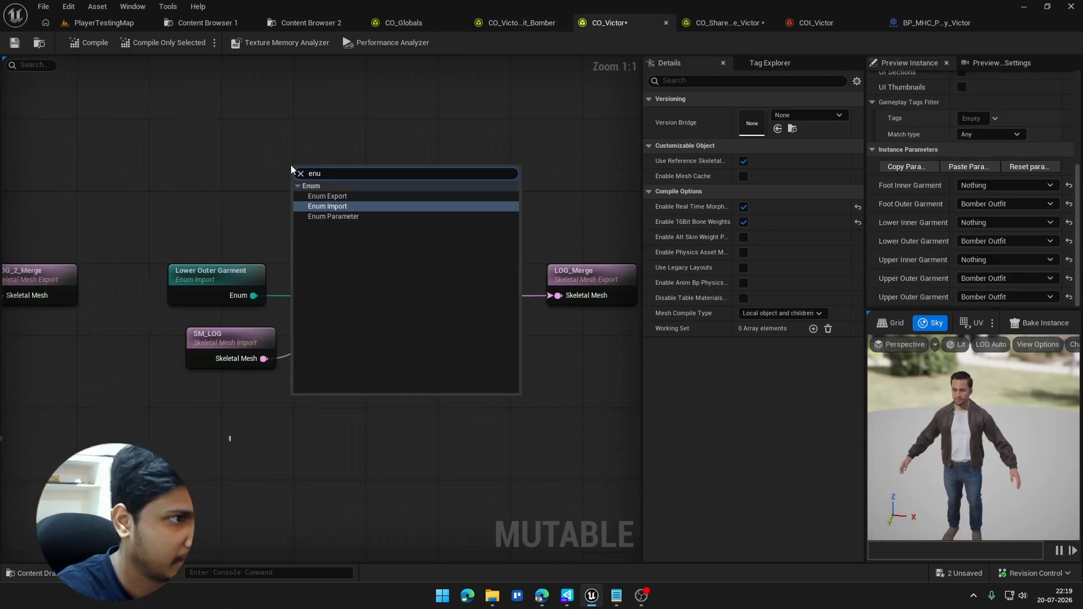
pyautogui.press('Return')
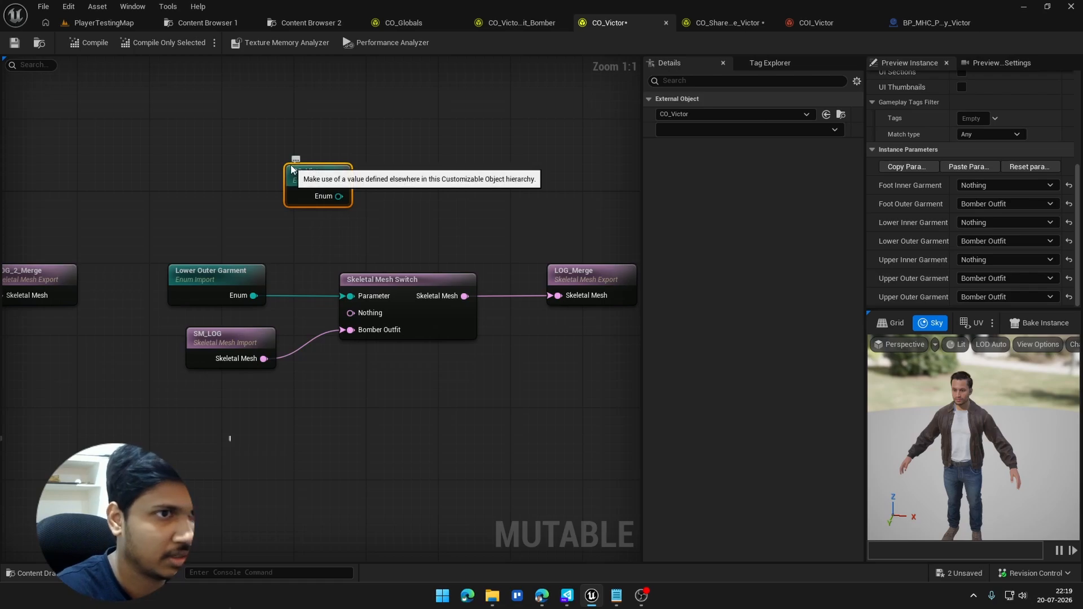
pyautogui.click(778, 114)
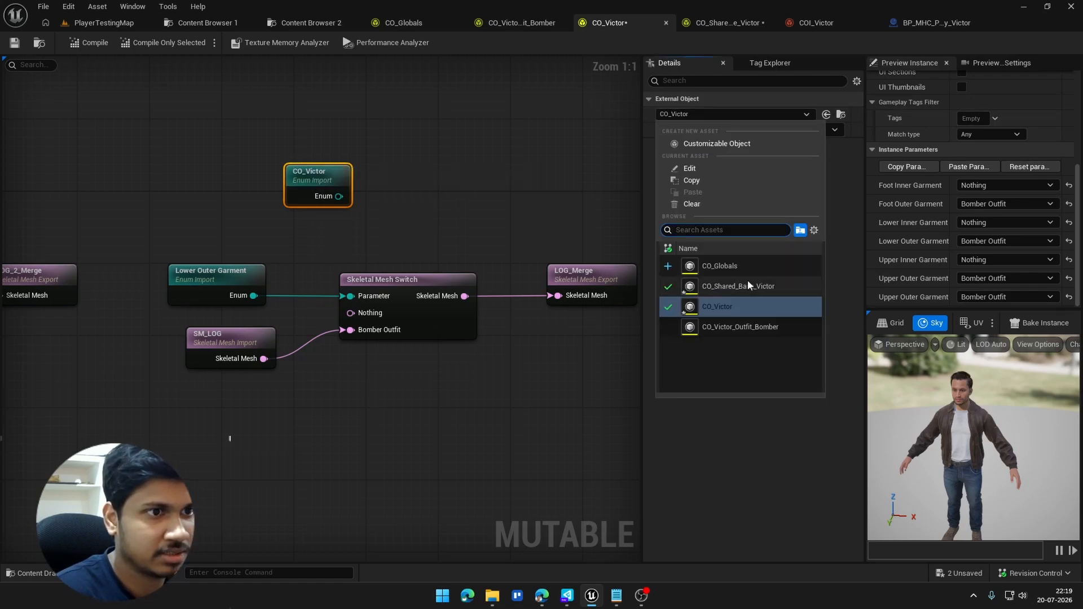
pyautogui.click(723, 266)
pyautogui.click(730, 131)
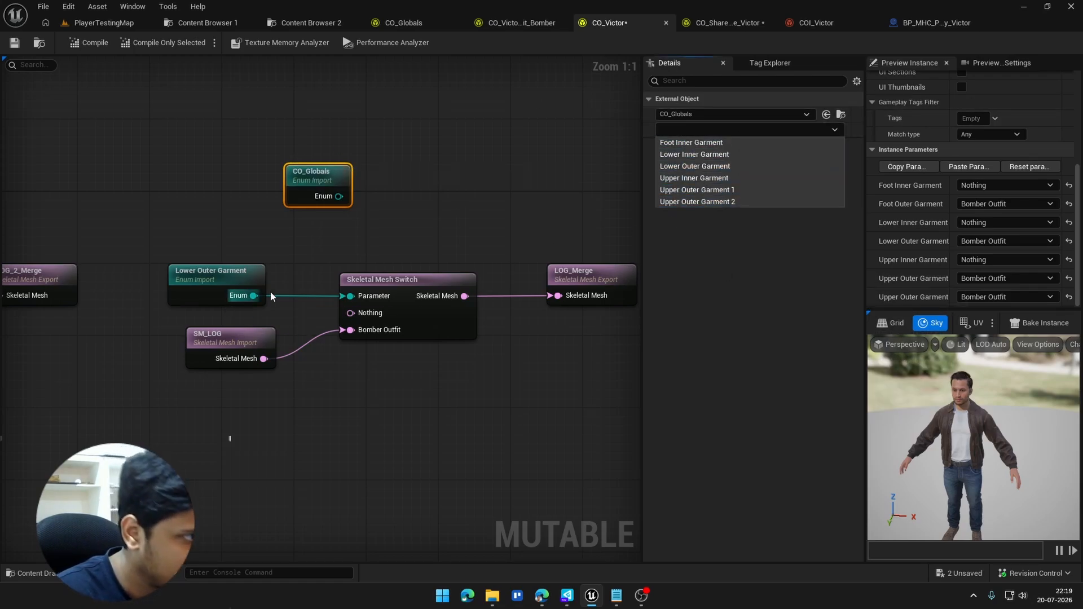
# Step: Move the CO_Globals Enum Import above the Foot Outer Garment parameter and check which parameters it can import
pyautogui.moveTo(509, 347); pyautogui.dragTo(150, 344, button='right')
pyautogui.moveTo(93, 228); pyautogui.dragTo(303, 271, button='right')
pyautogui.scroll(-3, 303, 272)
pyautogui.moveTo(221, 236); pyautogui.dragTo(481, 211)
pyautogui.moveTo(481, 212); pyautogui.dragTo(142, 212, button='right')
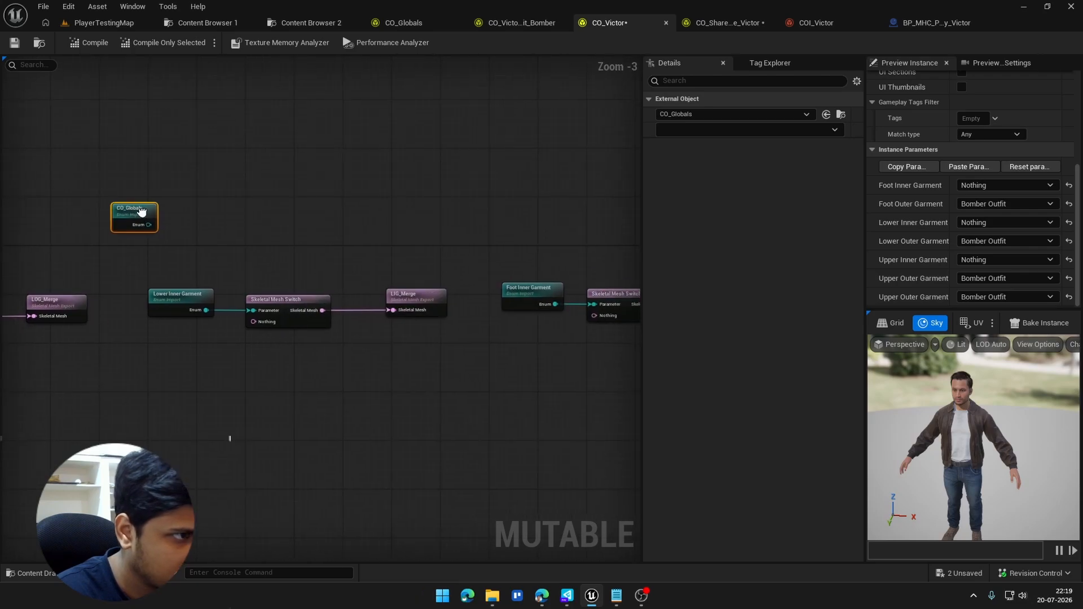
pyautogui.moveTo(141, 212); pyautogui.dragTo(574, 210)
pyautogui.moveTo(585, 214); pyautogui.dragTo(264, 196, button='right')
pyautogui.scroll(3, 457, 194)
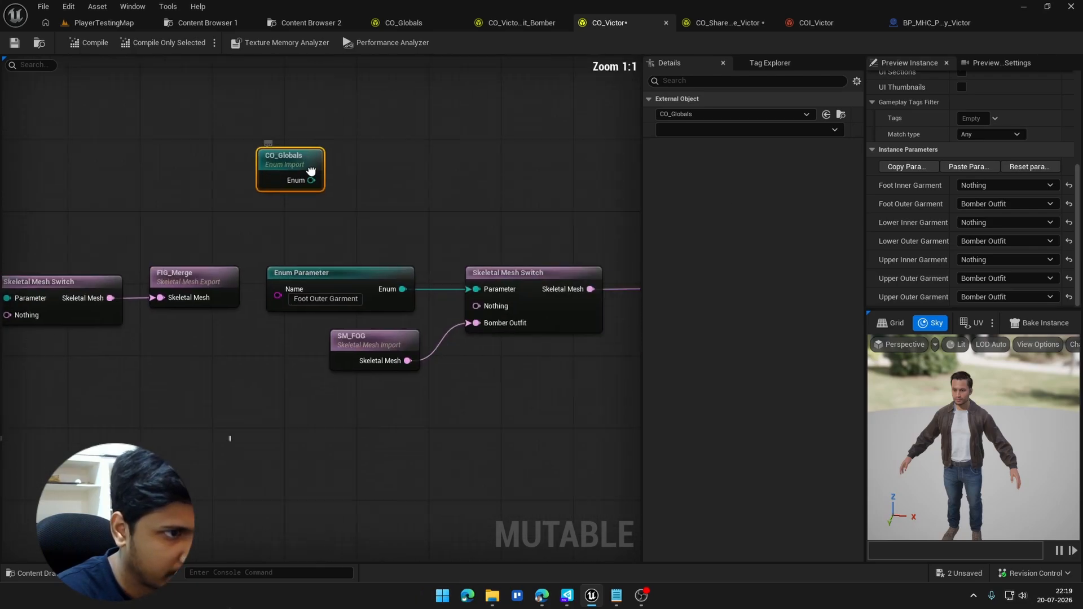
pyautogui.click(710, 130)
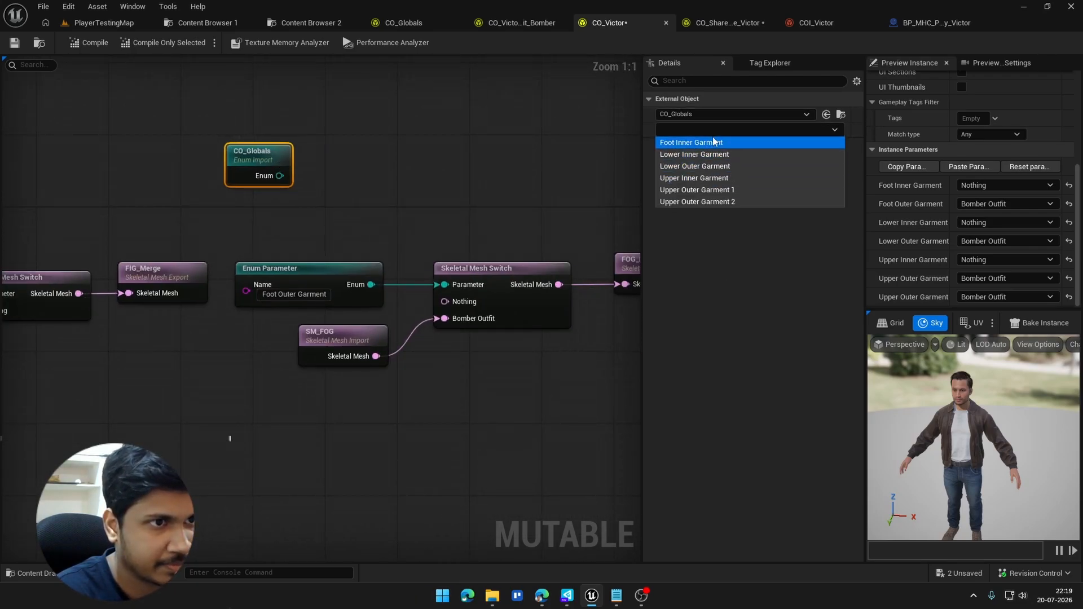
pyautogui.click(559, 132)
# Step: Copy the Foot Outer Garment Enum Parameter from CO_Victor into CO_Globals, placing it below the Foot Inner Garment parameter
pyautogui.click(529, 24)
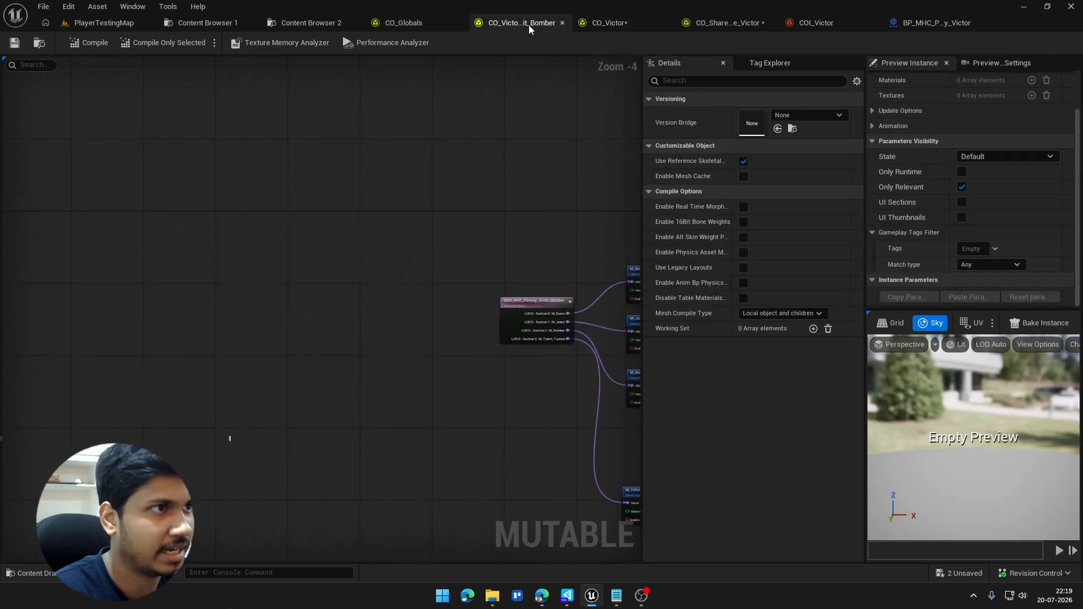
pyautogui.click(584, 20)
pyautogui.scroll(-4, 462, 225)
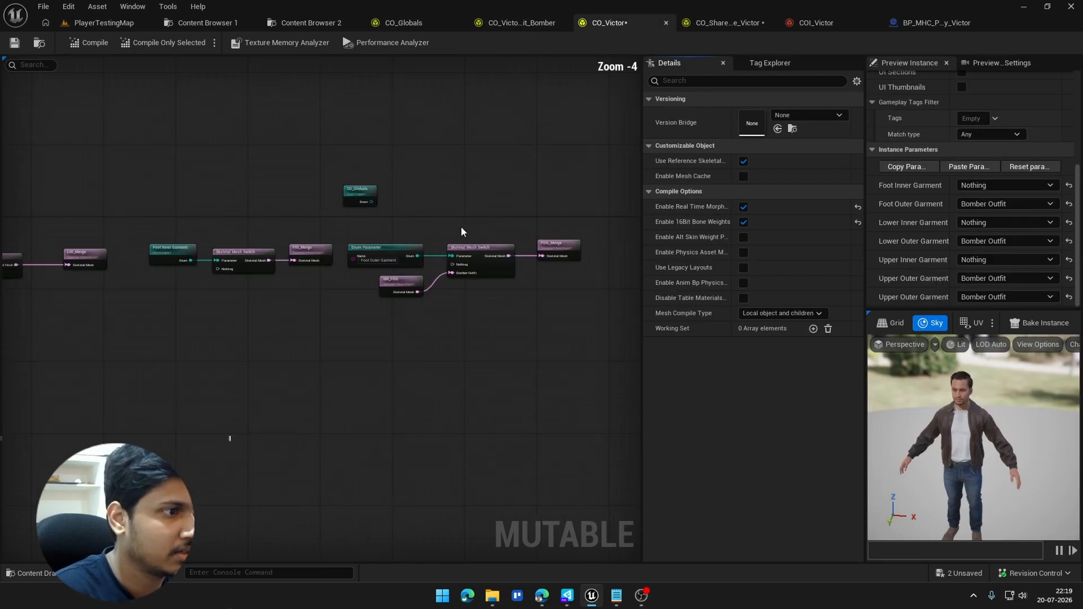
pyautogui.scroll(3, 344, 292)
pyautogui.click(324, 262)
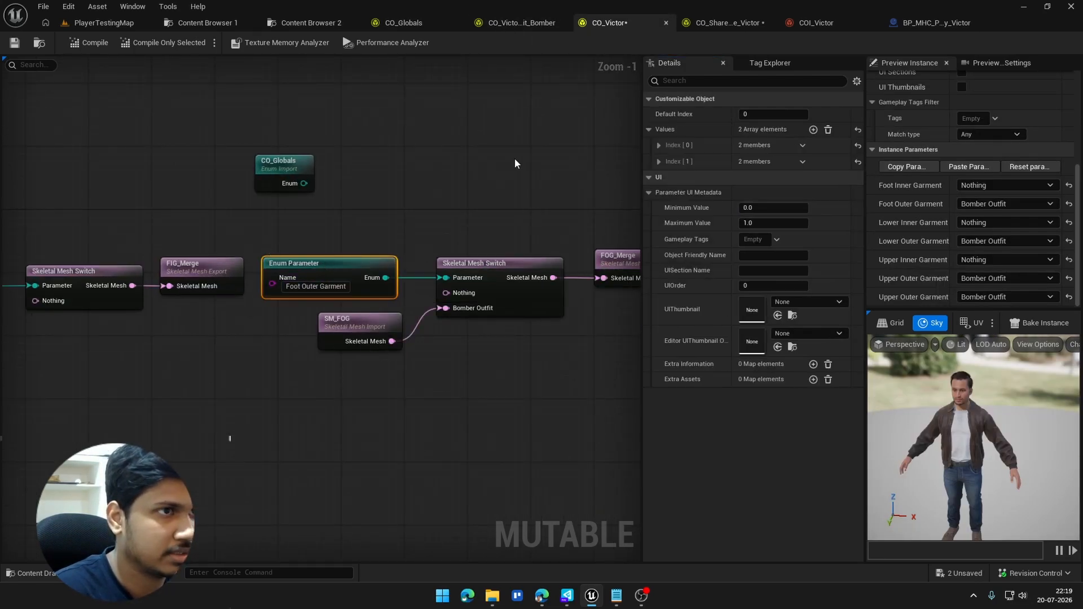
pyautogui.click(395, 23)
pyautogui.scroll(-1, 389, 248)
pyautogui.moveTo(395, 245); pyautogui.dragTo(381, 242)
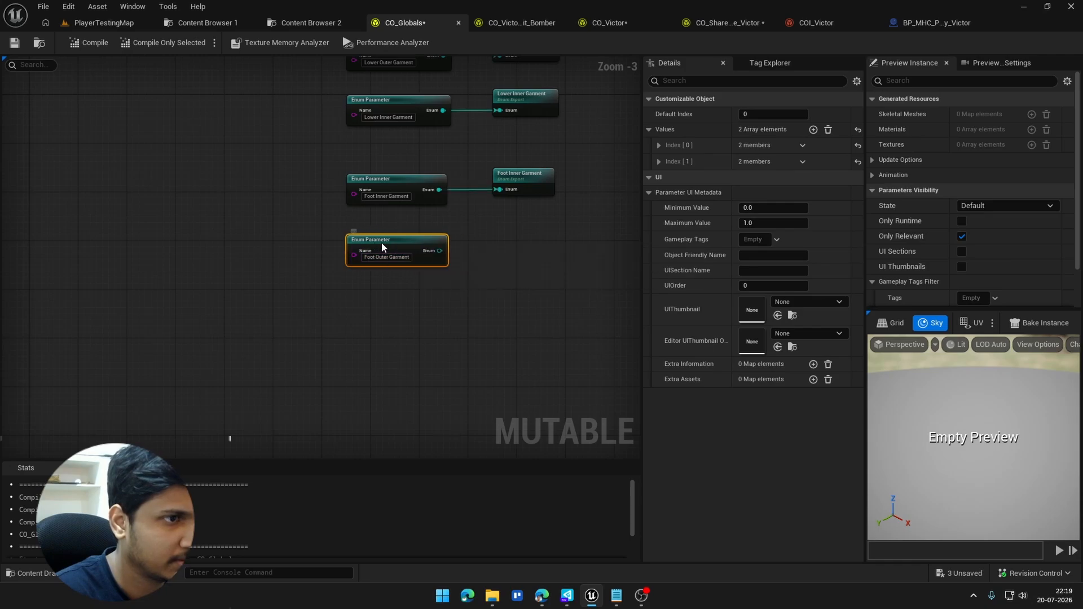
# Step: Create an Enum Export node connected to the Foot Outer Garment parameter's Enum output
pyautogui.moveTo(446, 250); pyautogui.dragTo(545, 221)
pyautogui.write('ec')
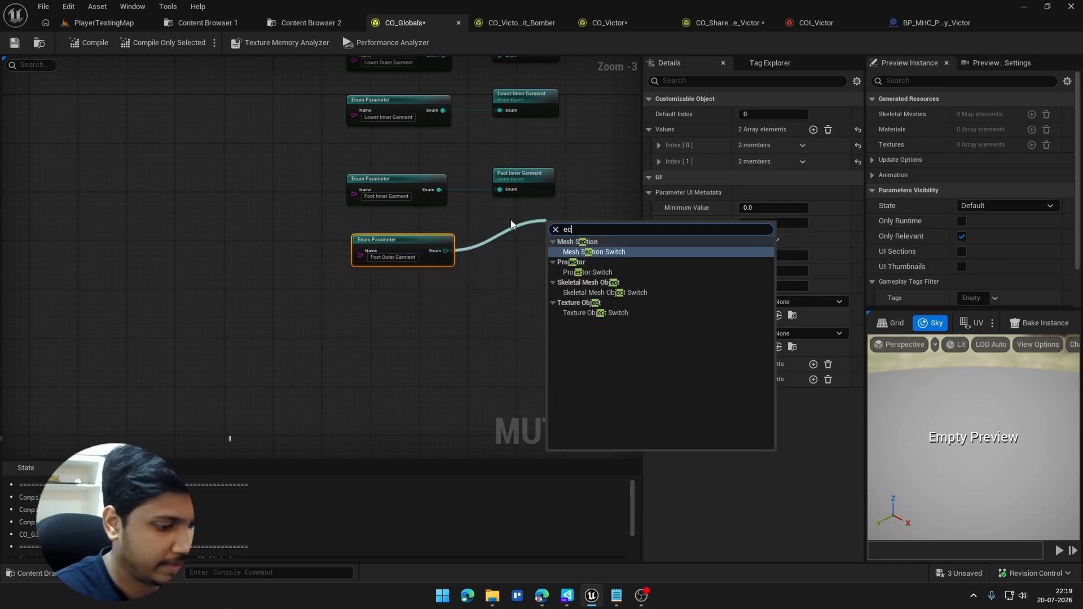
pyautogui.press('BackSpace')
pyautogui.write('x')
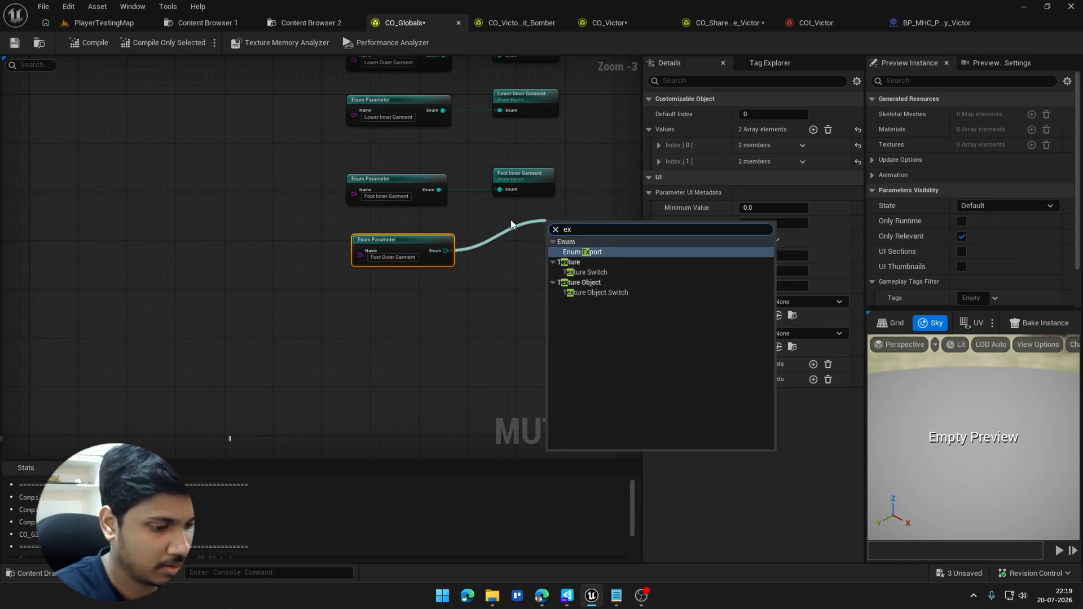
pyautogui.press('Return')
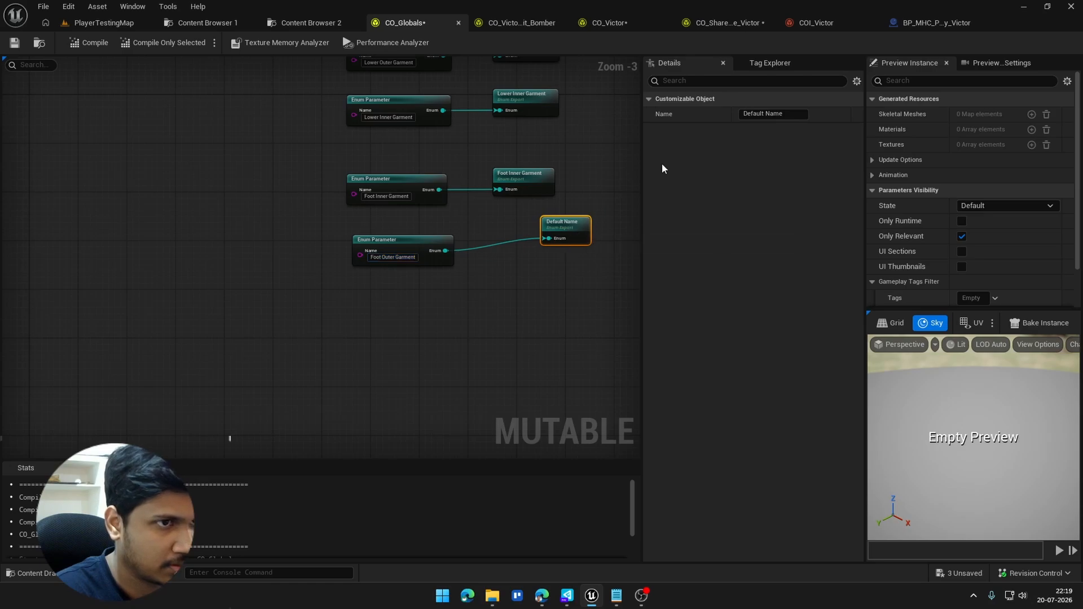
# Step: Name the new Enum Export "Foot Outer Garment", align it beneath the other exports and save CO_Globals
pyautogui.click(768, 113)
pyautogui.write('Foot Outer Garment')
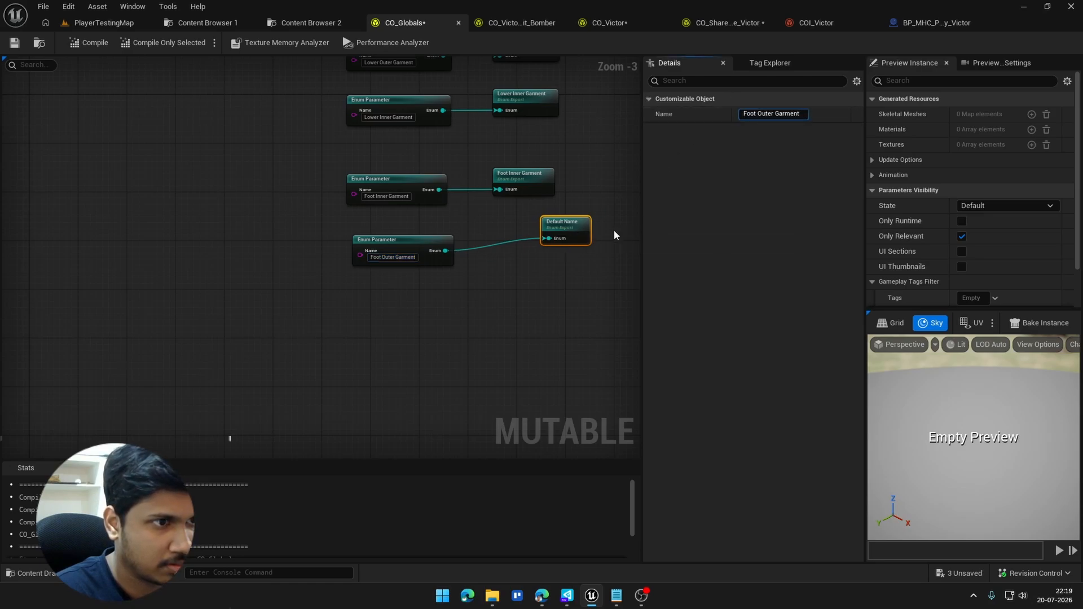
pyautogui.moveTo(581, 229); pyautogui.dragTo(535, 242)
pyautogui.click(499, 262)
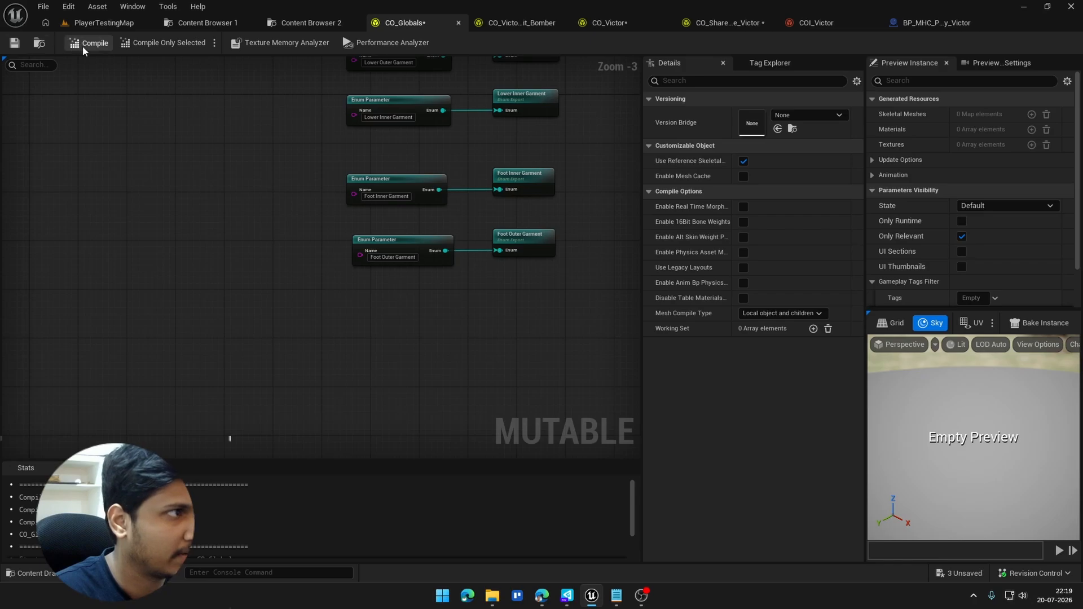
pyautogui.hotkey('ctrl', 's')
# Step: Return to CO_Victor and set the CO_Globals Enum Import to import the Foot Outer Garment parameter
pyautogui.click(519, 23)
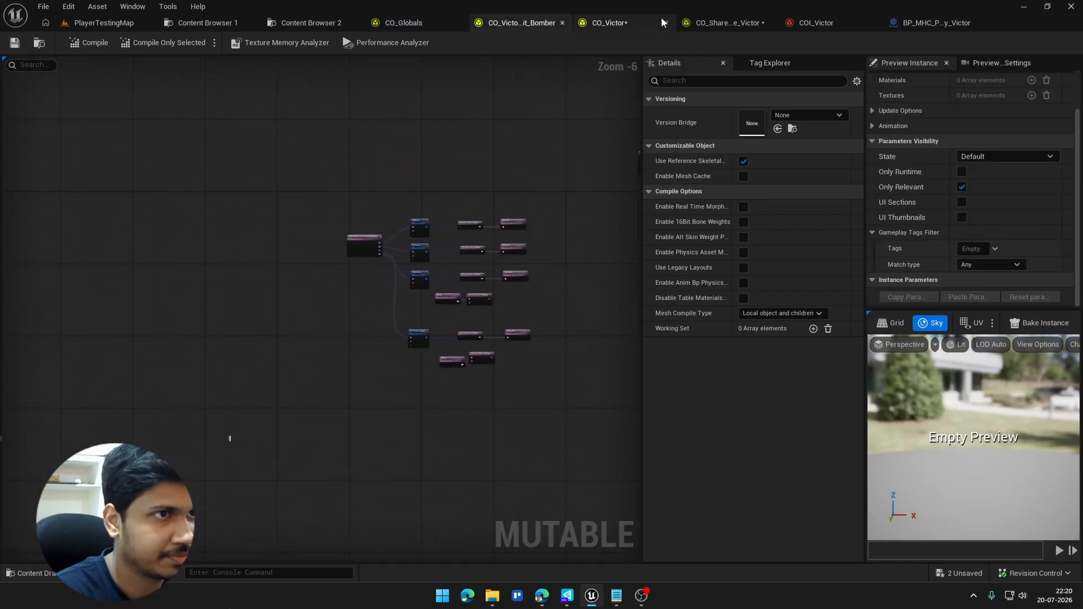
pyautogui.click(661, 19)
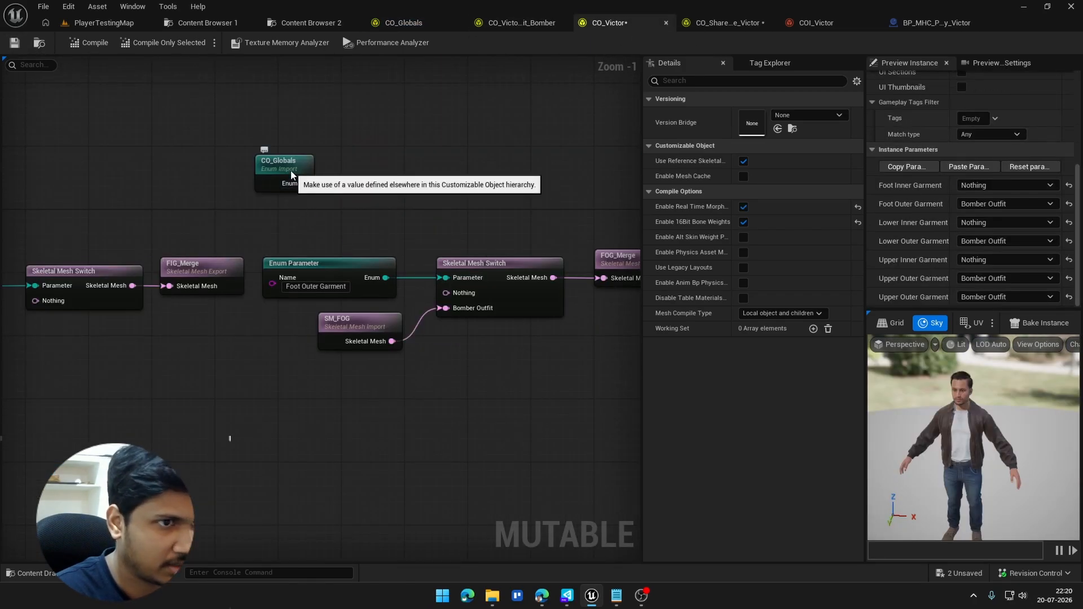
pyautogui.click(301, 186)
pyautogui.click(759, 130)
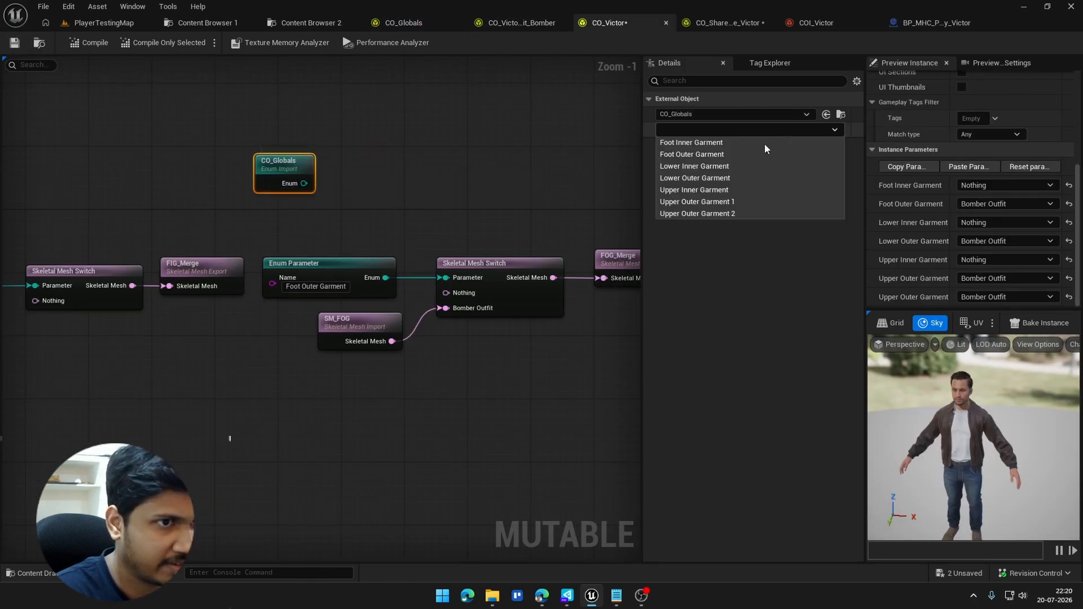
pyautogui.click(691, 155)
# Step: Replace the local Foot Outer Garment Enum Parameter with the Enum Import, wiring it to the switch's Parameter input
pyautogui.moveTo(327, 183); pyautogui.dragTo(445, 277)
pyautogui.click(329, 265)
pyautogui.press('Delete')
pyautogui.moveTo(286, 164); pyautogui.dragTo(325, 255)
# Step: Save and compile CO_Victor with the reconnected Foot Outer Garment switch, and close the compile stats
pyautogui.rightClick(475, 282)
pyautogui.rightClick(481, 254)
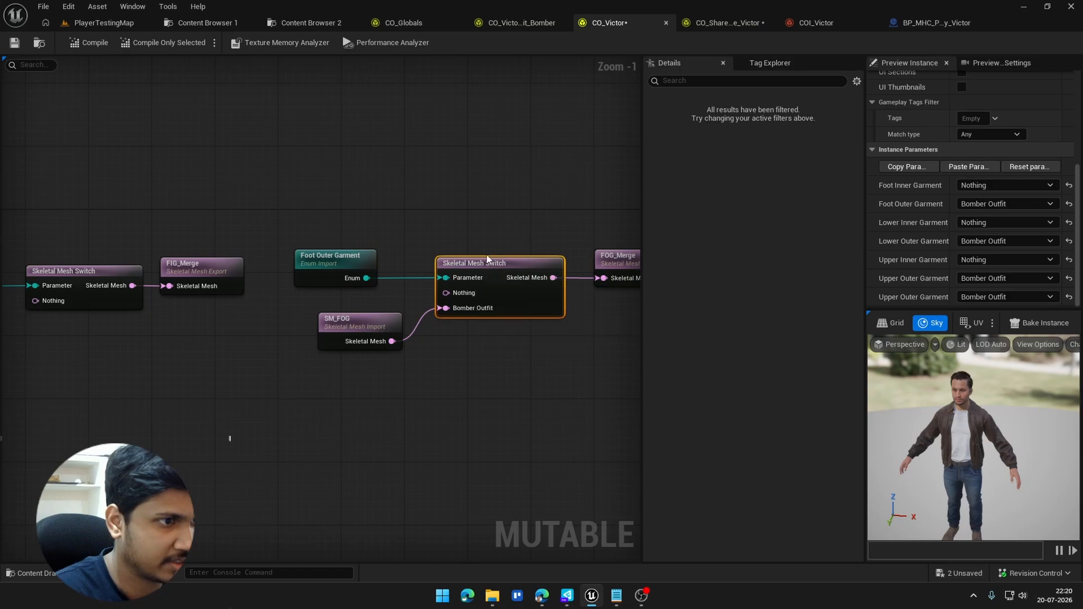
pyautogui.rightClick(480, 270)
pyautogui.click(519, 339)
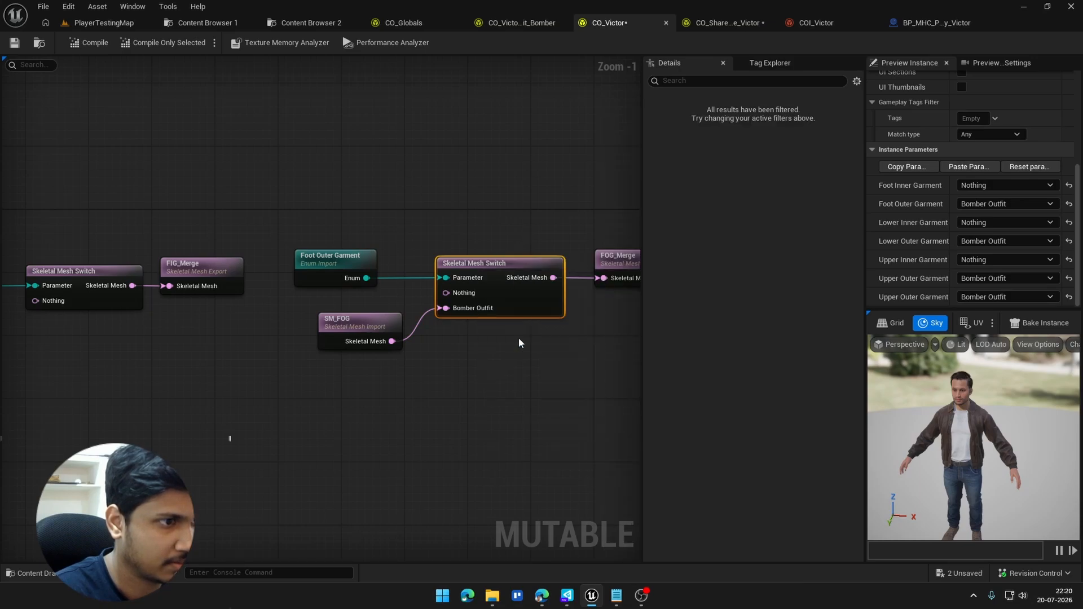
pyautogui.click(14, 43)
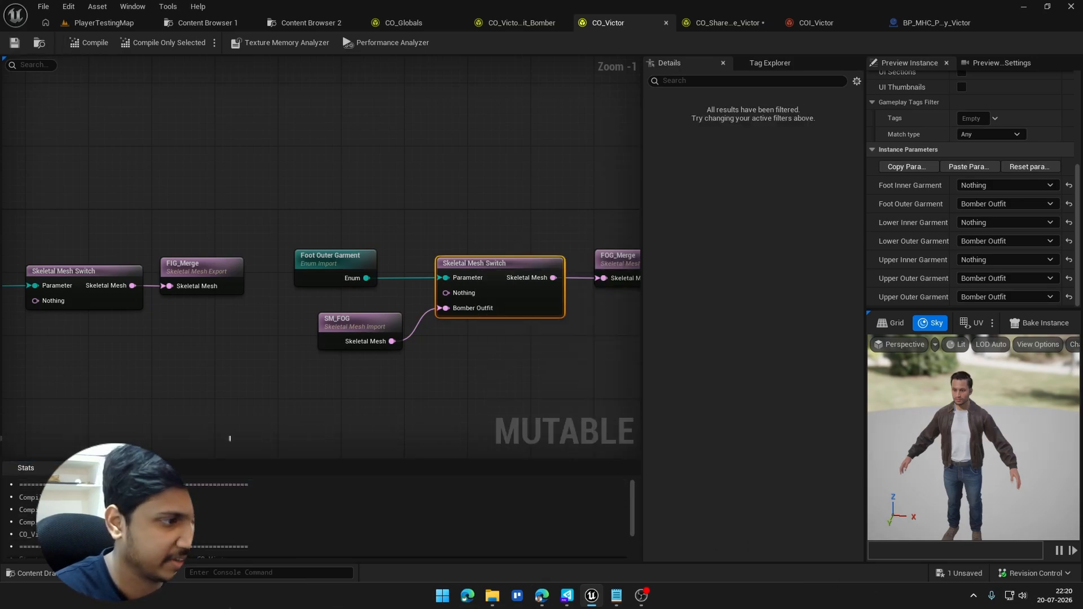
pyautogui.click(82, 467)
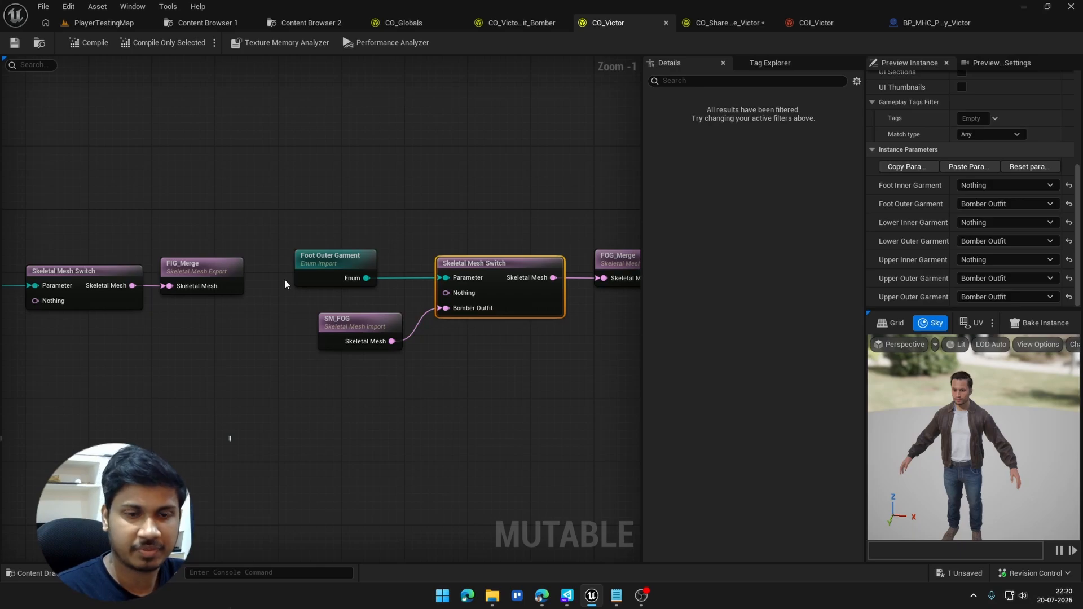
# Step: Browse to the Fab MetaHuman content folder that holds the Casual_Outfit_Bomber assets
pyautogui.click(522, 22)
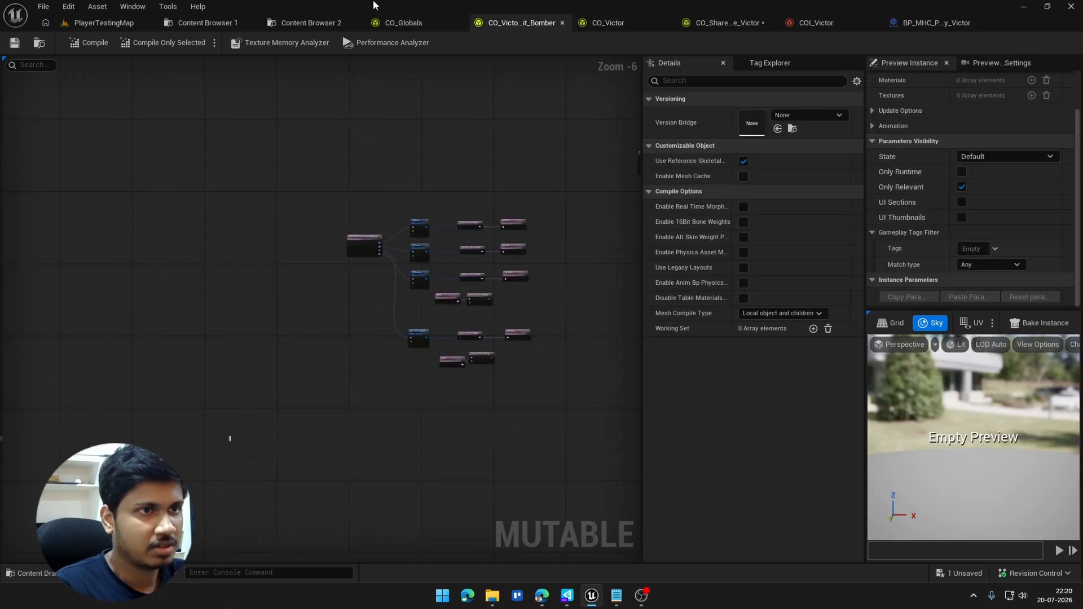
pyautogui.click(608, 26)
pyautogui.click(307, 22)
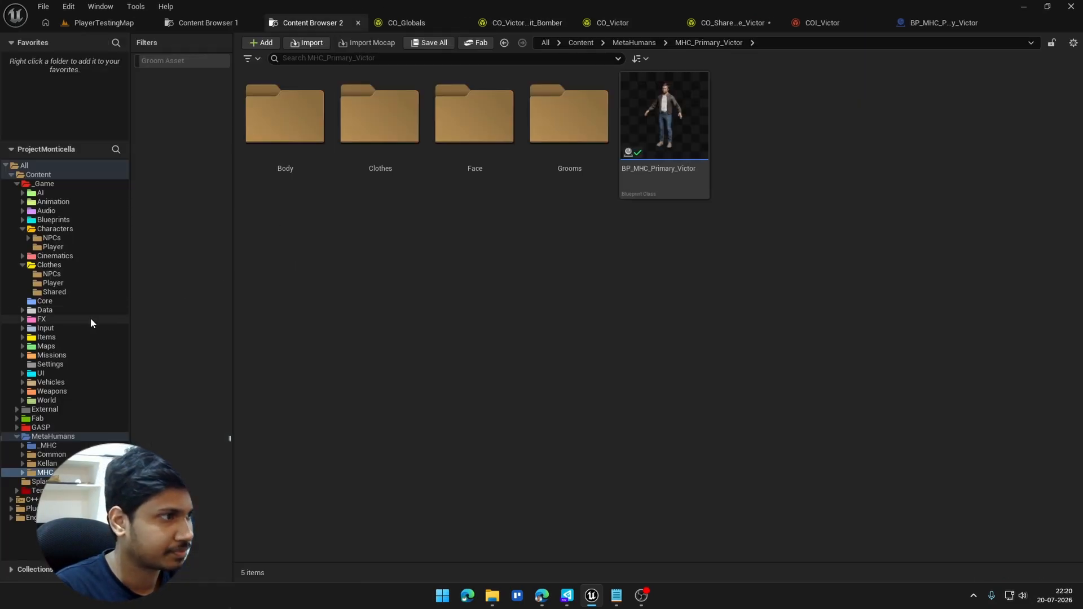
pyautogui.click(37, 418)
pyautogui.doubleClick(280, 172)
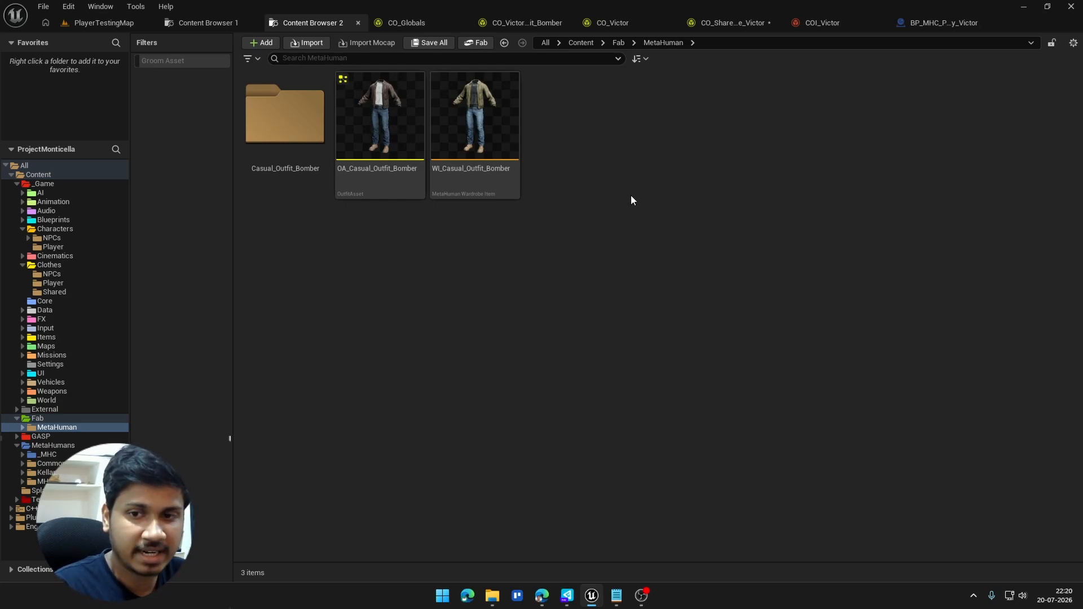
# Step: Open CO_Globals and examine the value entry and its UI metadata on the Upper Inner Garment Enum Parameter
pyautogui.click(404, 23)
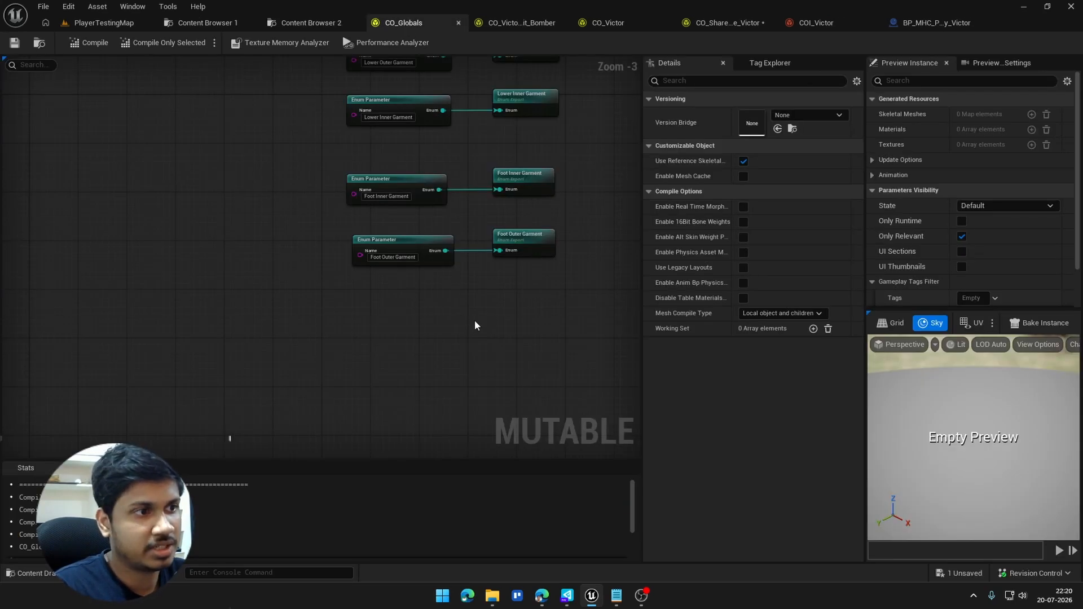
pyautogui.moveTo(475, 322); pyautogui.dragTo(341, 444, button='right')
pyautogui.moveTo(270, 104); pyautogui.dragTo(289, 328, button='right')
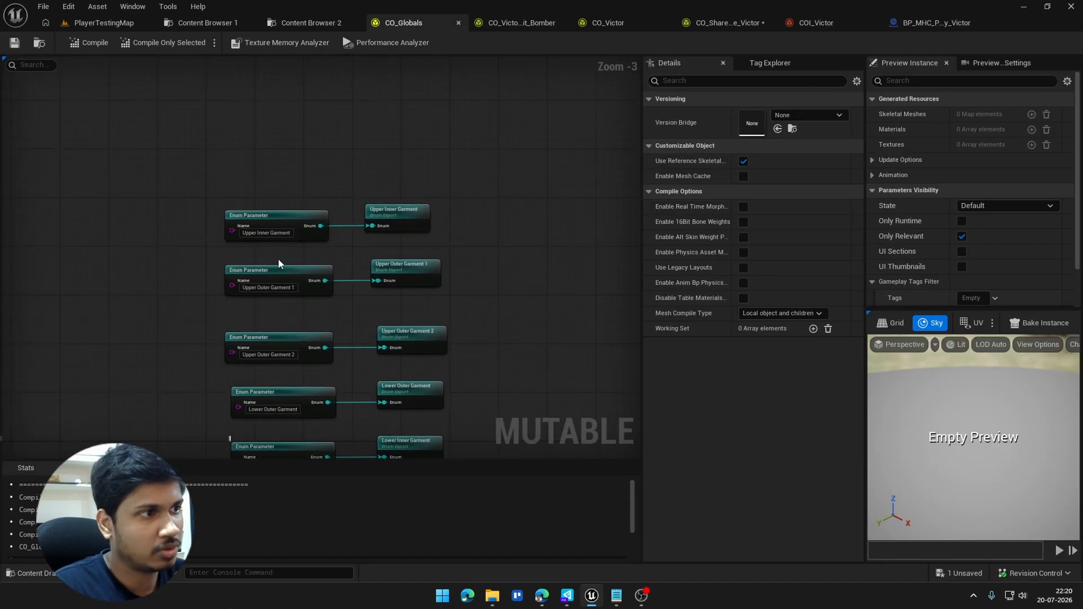
pyautogui.click(269, 224)
pyautogui.click(659, 145)
pyautogui.click(667, 176)
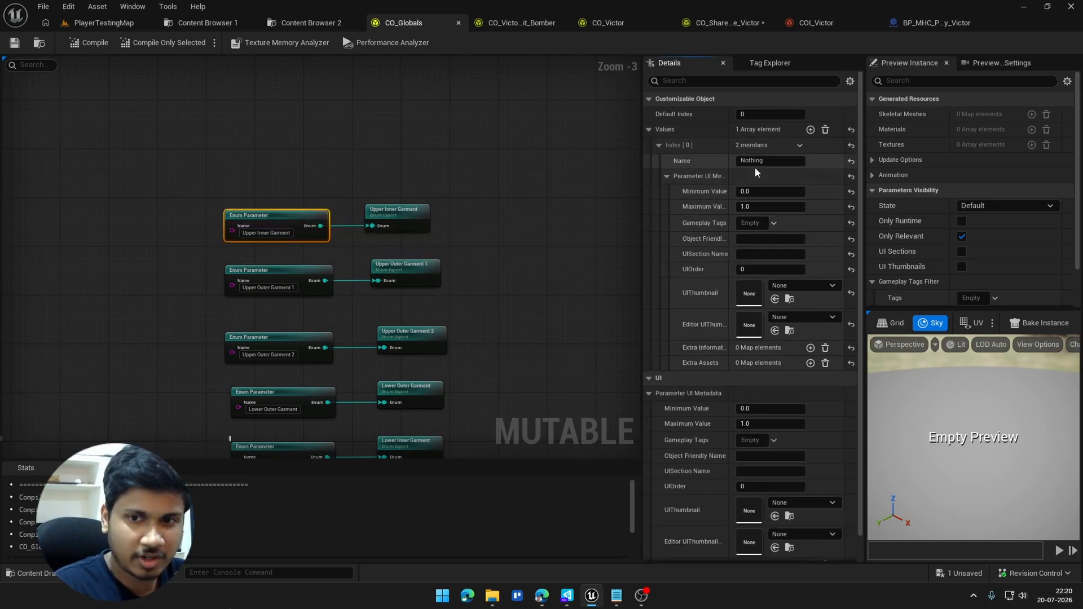
pyautogui.moveTo(385, 226); pyautogui.dragTo(381, 172, button='right')
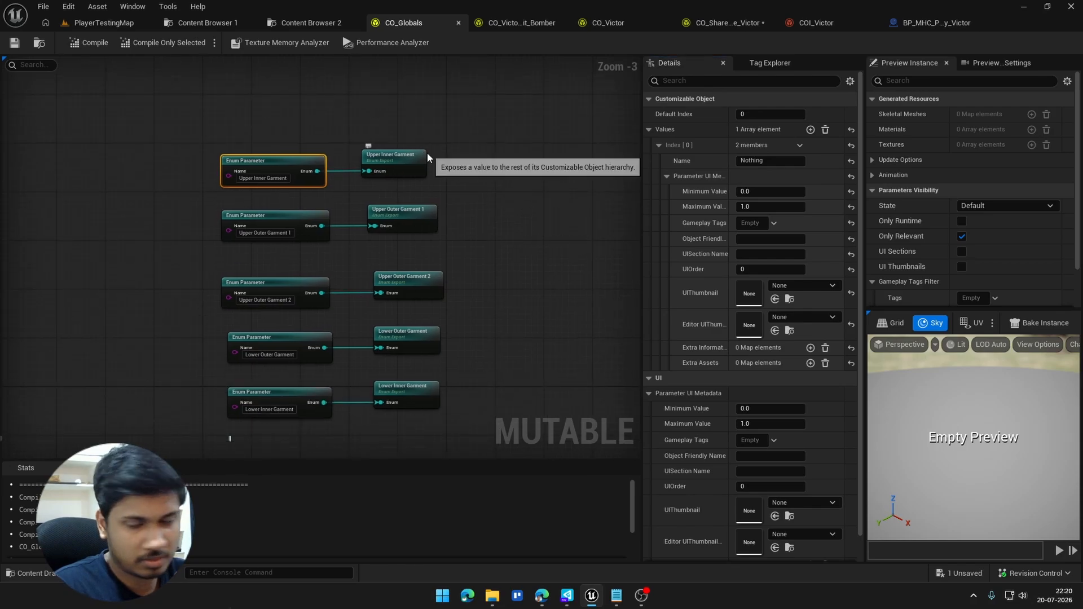
# Step: Inspect the Upper Outer Garment 1 Enum Parameter, expanding its second value and that value's UI metadata
pyautogui.click(277, 222)
pyautogui.scroll(-2, 717, 328)
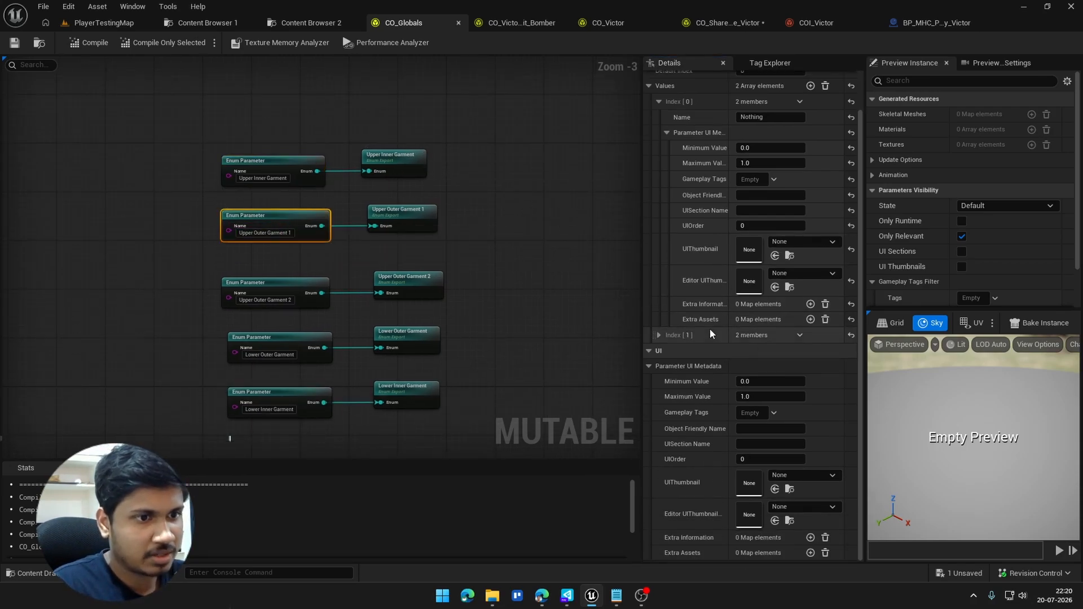
pyautogui.click(659, 335)
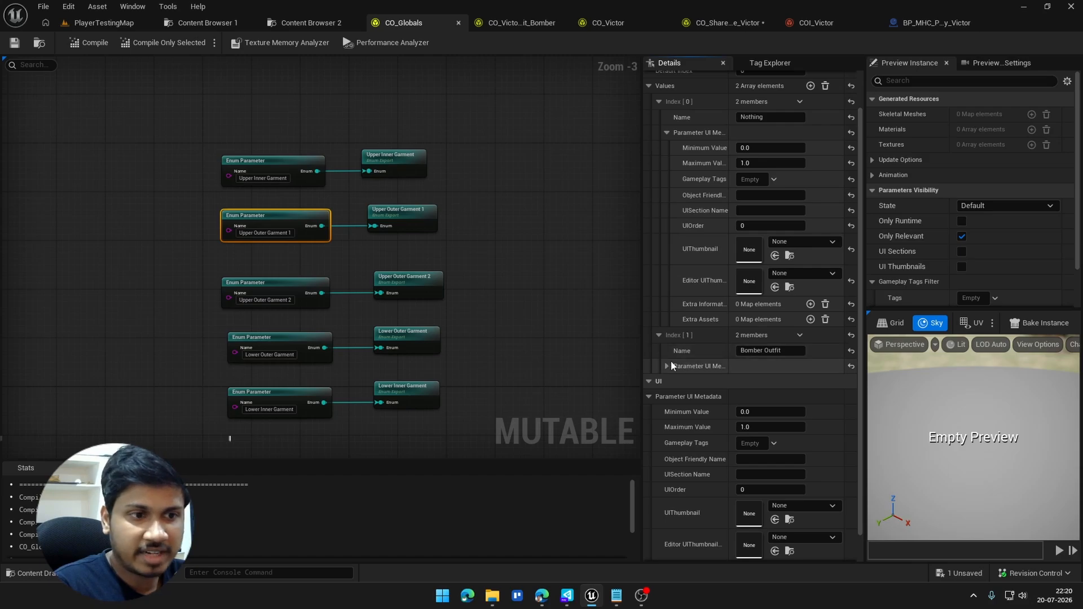
pyautogui.click(668, 365)
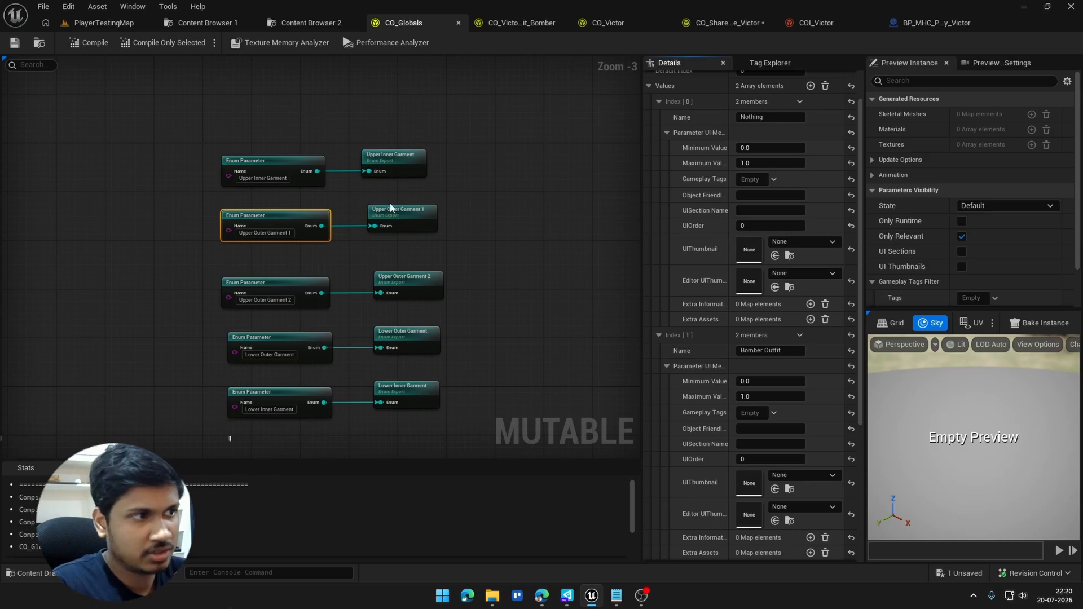
# Step: Compare the value entries of the Upper Inner Garment parameter with those of Upper Outer Garment 1 and 2
pyautogui.moveTo(433, 181); pyautogui.dragTo(267, 148)
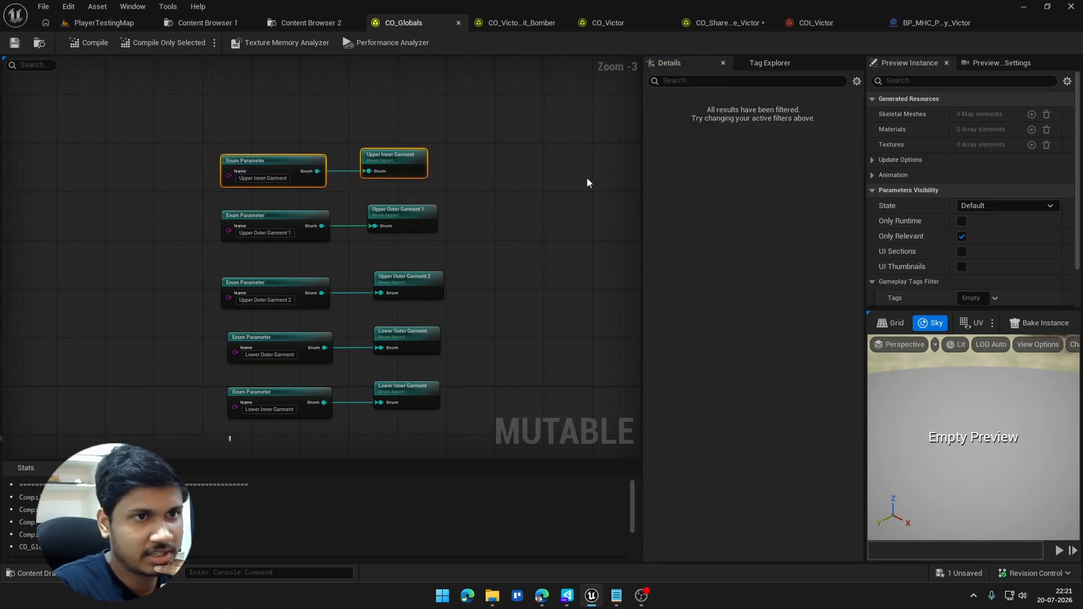
pyautogui.click(263, 168)
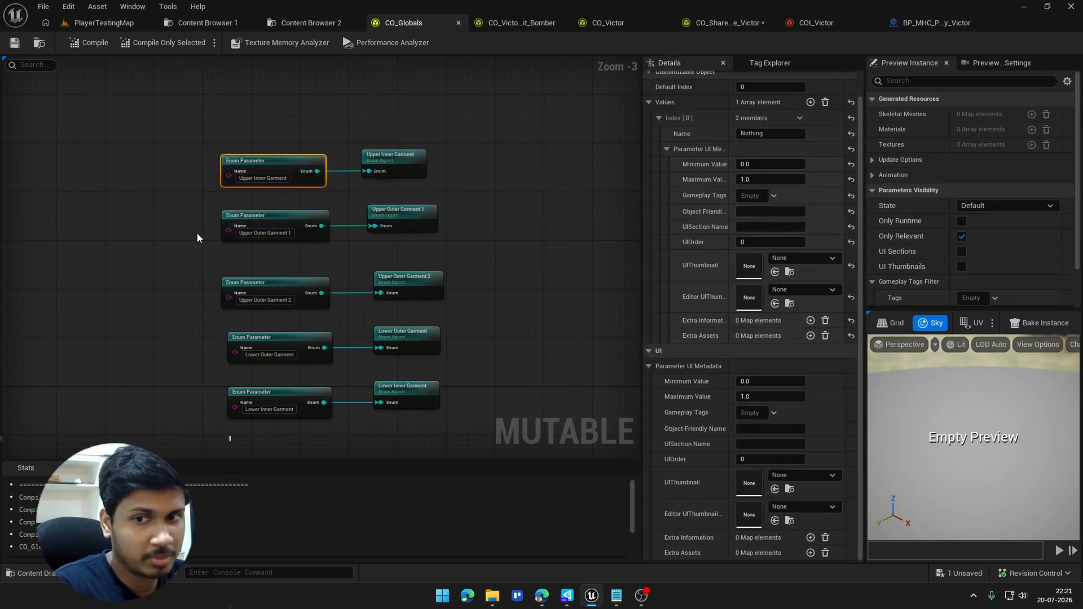
pyautogui.moveTo(220, 205); pyautogui.dragTo(317, 317)
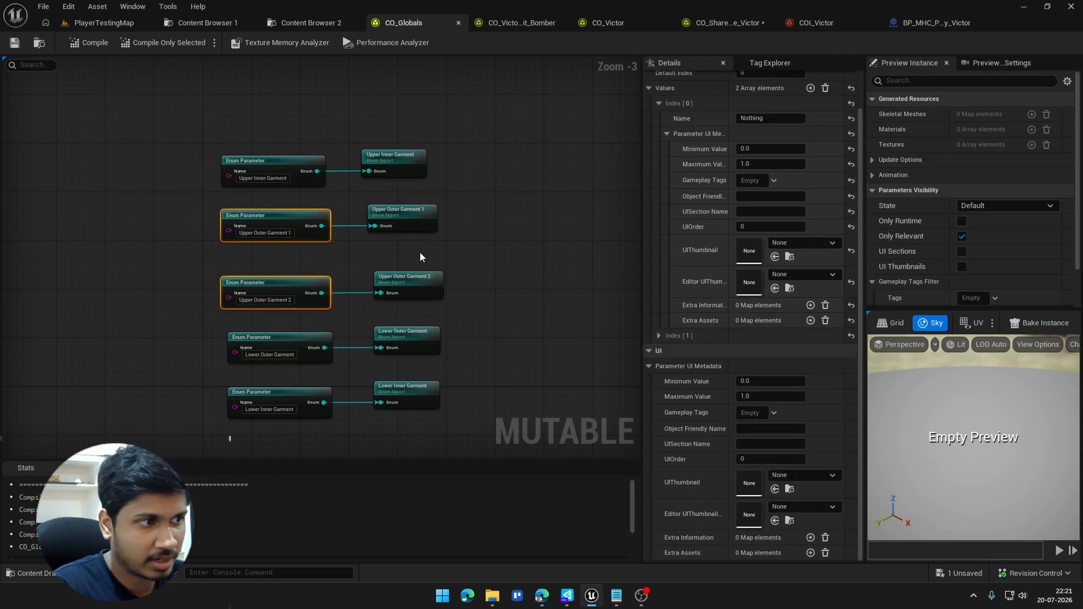
pyautogui.moveTo(420, 257); pyautogui.dragTo(428, 227, button='right')
pyautogui.click(659, 336)
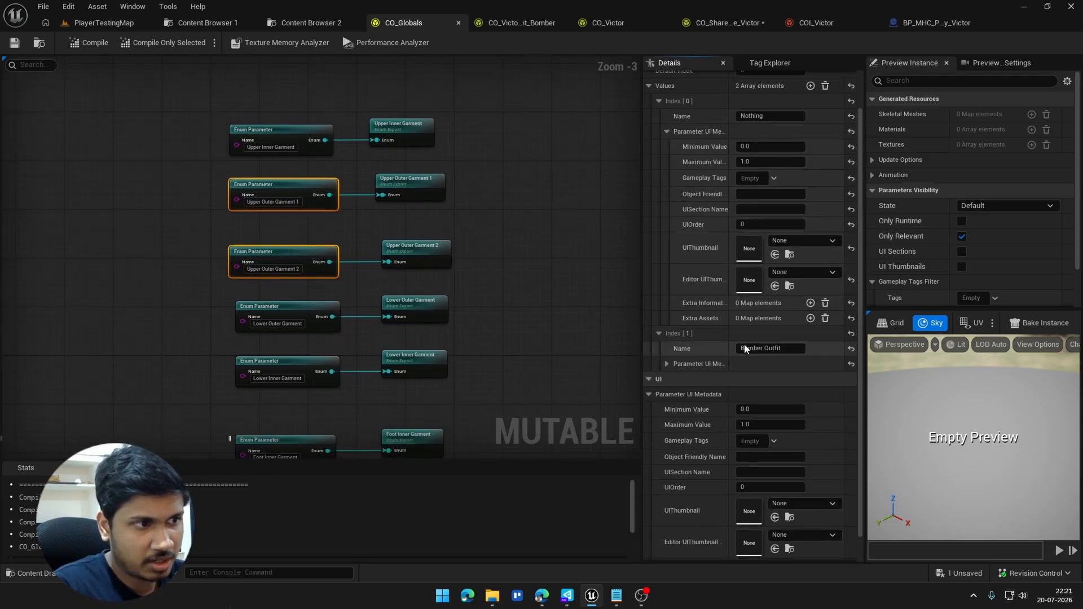
pyautogui.click(524, 255)
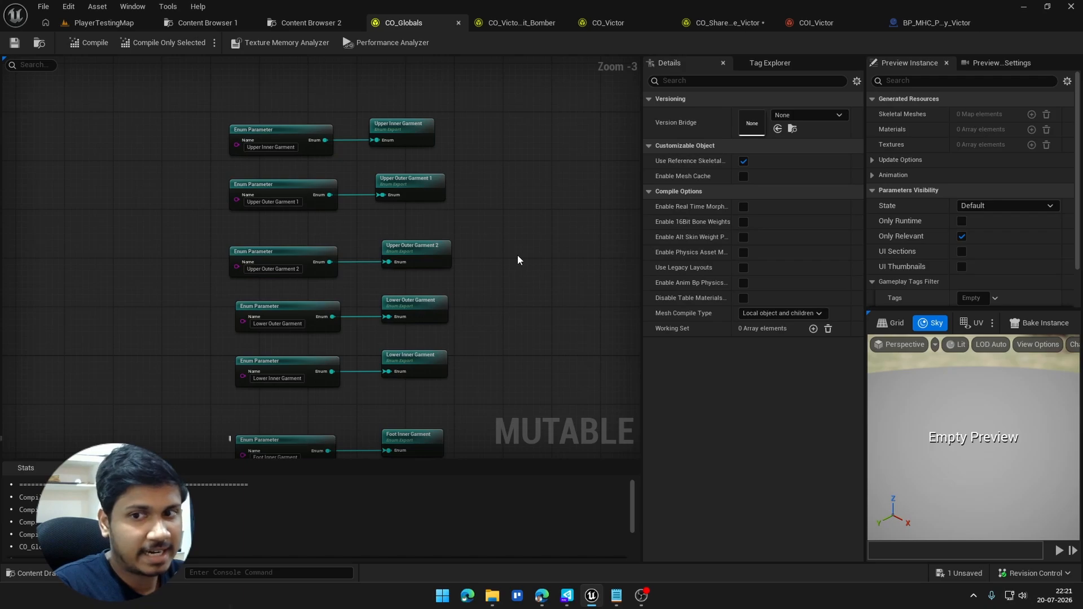
# Step: Switch to the CO_Victor_Outfit_Bomber object and look over its whole node graph
pyautogui.click(519, 23)
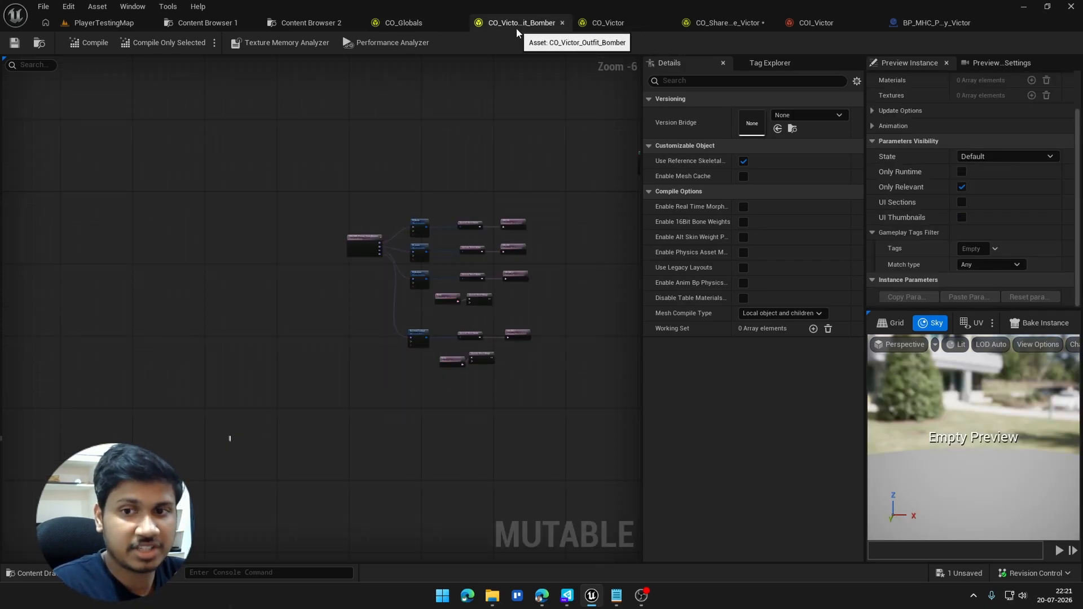
pyautogui.moveTo(498, 279); pyautogui.dragTo(350, 241, button='right')
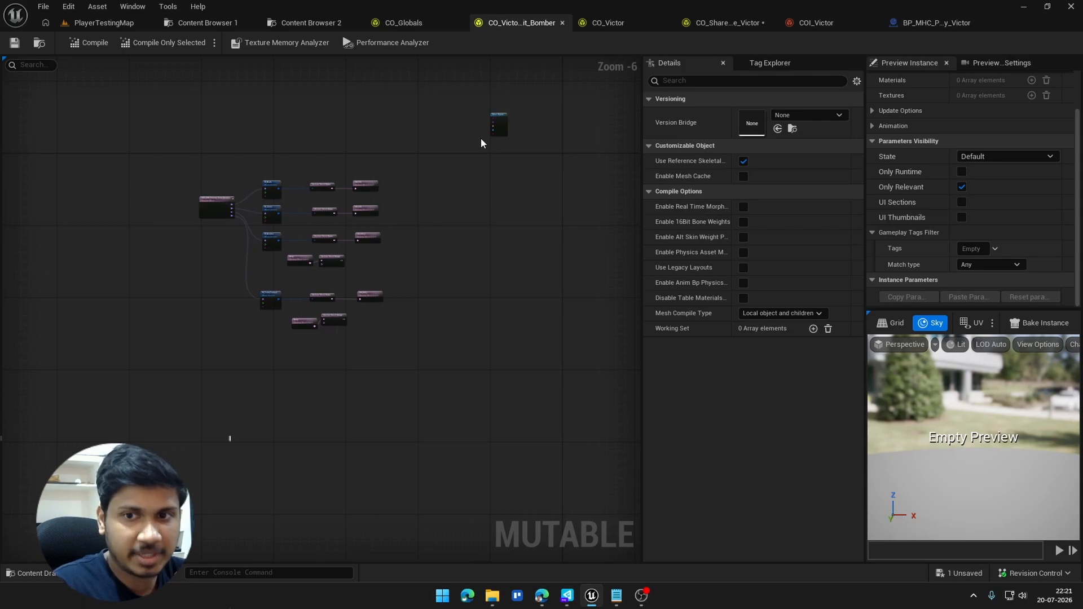
pyautogui.moveTo(448, 157); pyautogui.dragTo(421, 197, button='right')
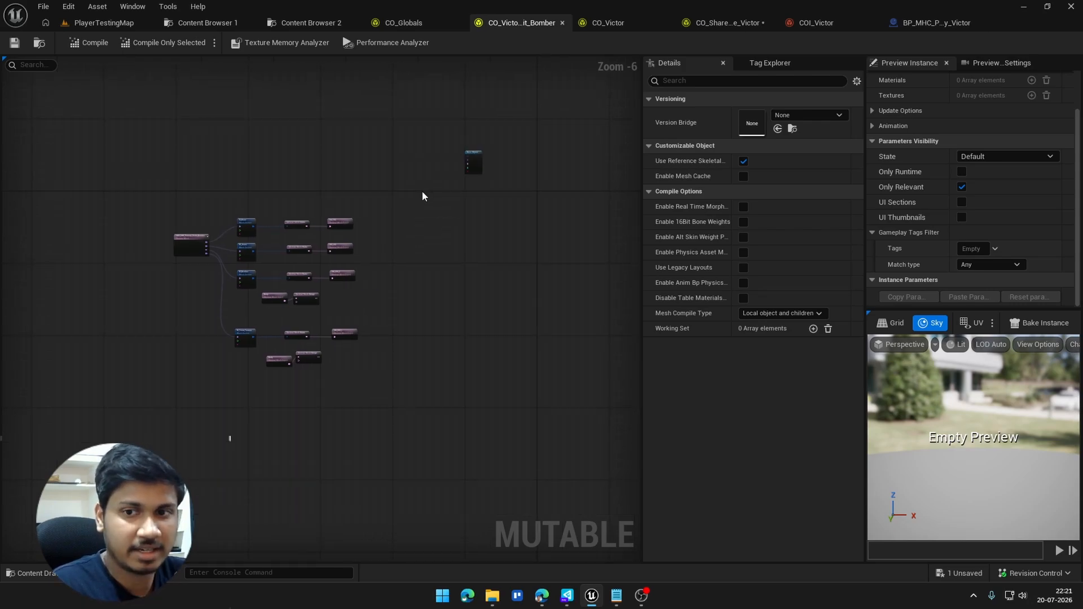
# Step: Switch to CO_Victor and inspect which external object the SM_UOG_1 import beside the Upper Outer Garment 1 switch uses
pyautogui.click(596, 23)
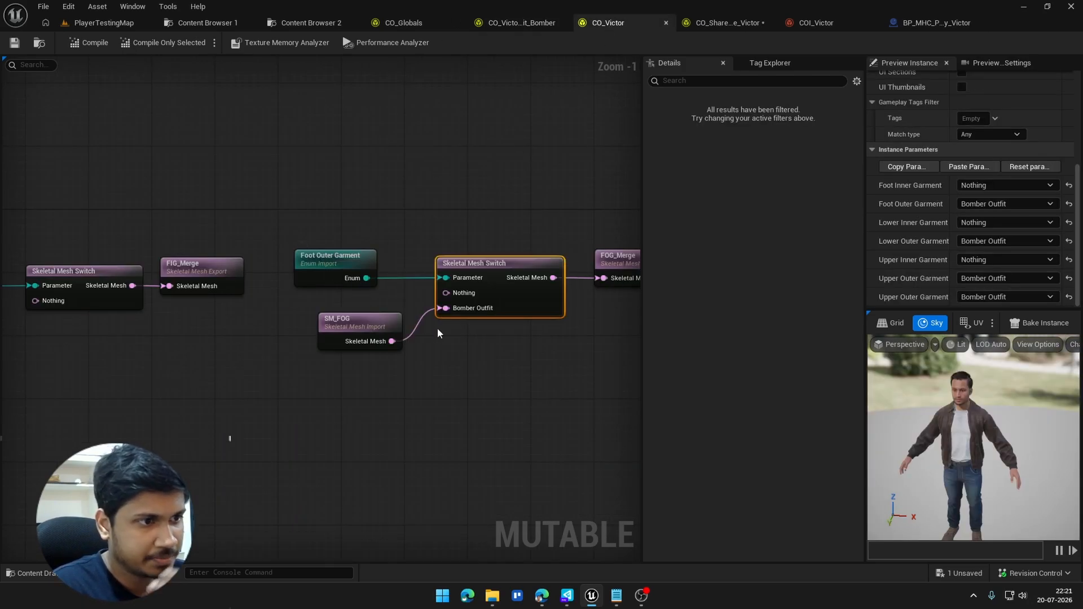
pyautogui.moveTo(438, 333); pyautogui.dragTo(511, 290, button='right')
pyautogui.moveTo(300, 343); pyautogui.dragTo(544, 330, button='right')
pyautogui.moveTo(23, 383); pyautogui.dragTo(189, 361, button='right')
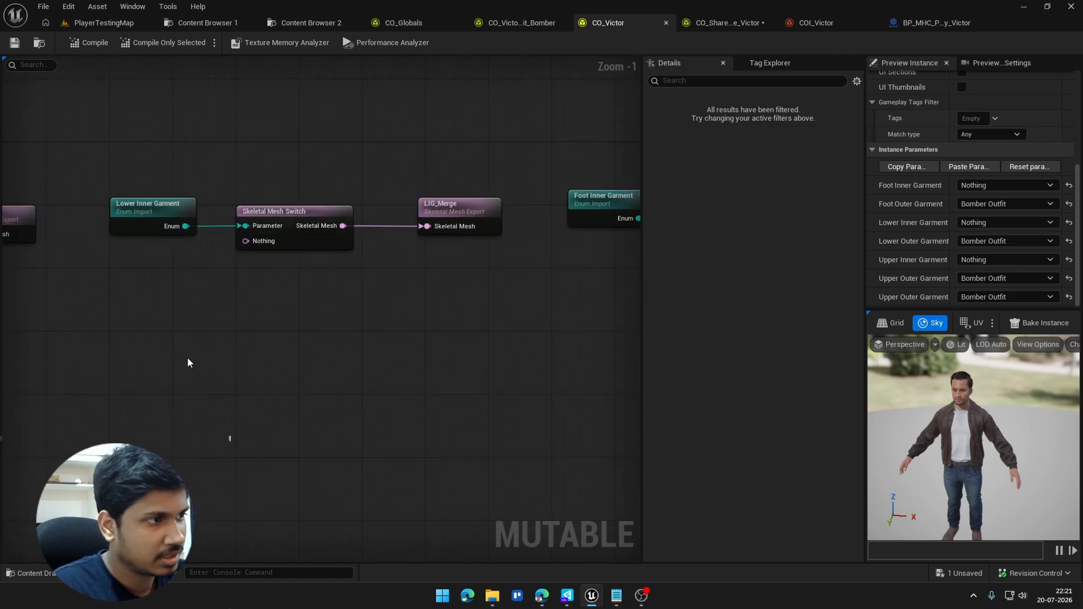
pyautogui.scroll(-3, 189, 362)
pyautogui.scroll(2, 208, 307)
pyautogui.moveTo(208, 307); pyautogui.dragTo(394, 354, button='right')
pyautogui.scroll(2, 367, 285)
pyautogui.moveTo(367, 286); pyautogui.dragTo(230, 294, button='right')
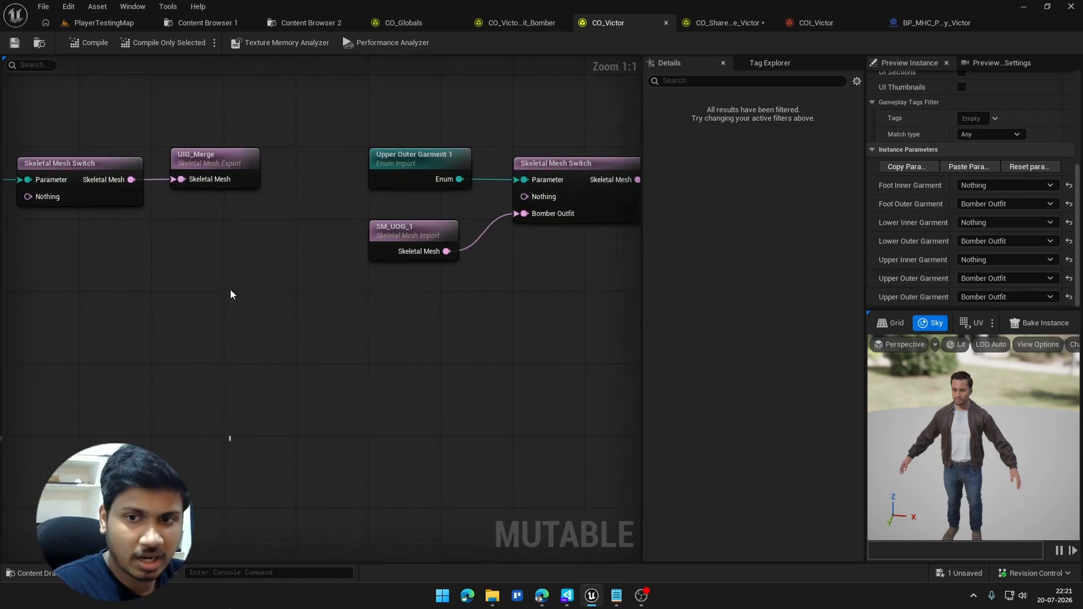
pyautogui.click(401, 228)
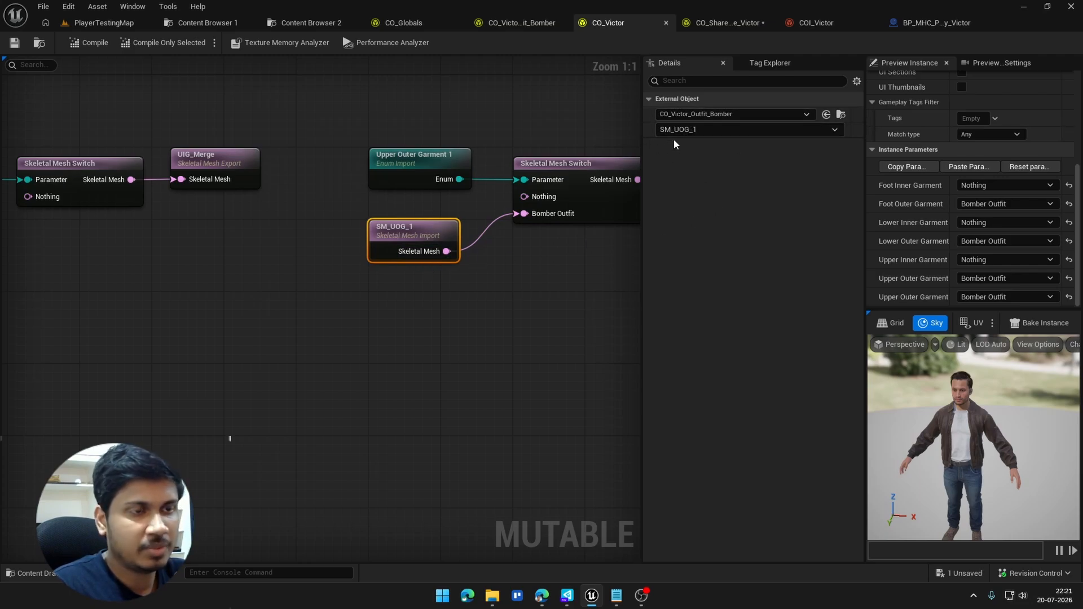
pyautogui.moveTo(443, 265); pyautogui.dragTo(237, 296, button='right')
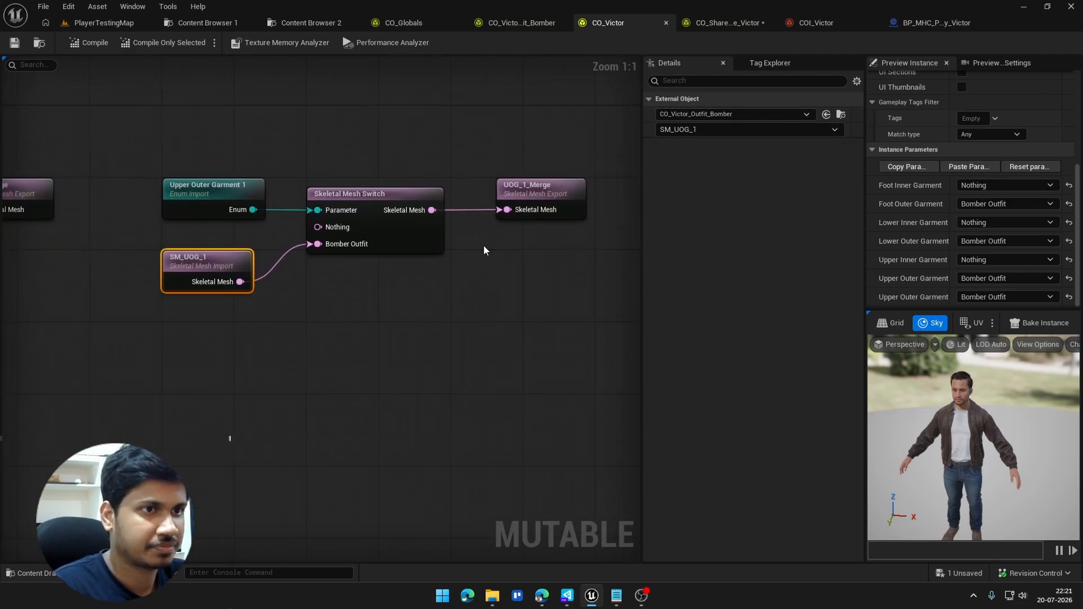
# Step: Browse to the import's source asset, open CO_Victor_Outfit_Bomber, and examine the SKM_MHC_Primary_Victor_Bomber mesh node and its sections
pyautogui.click(838, 117)
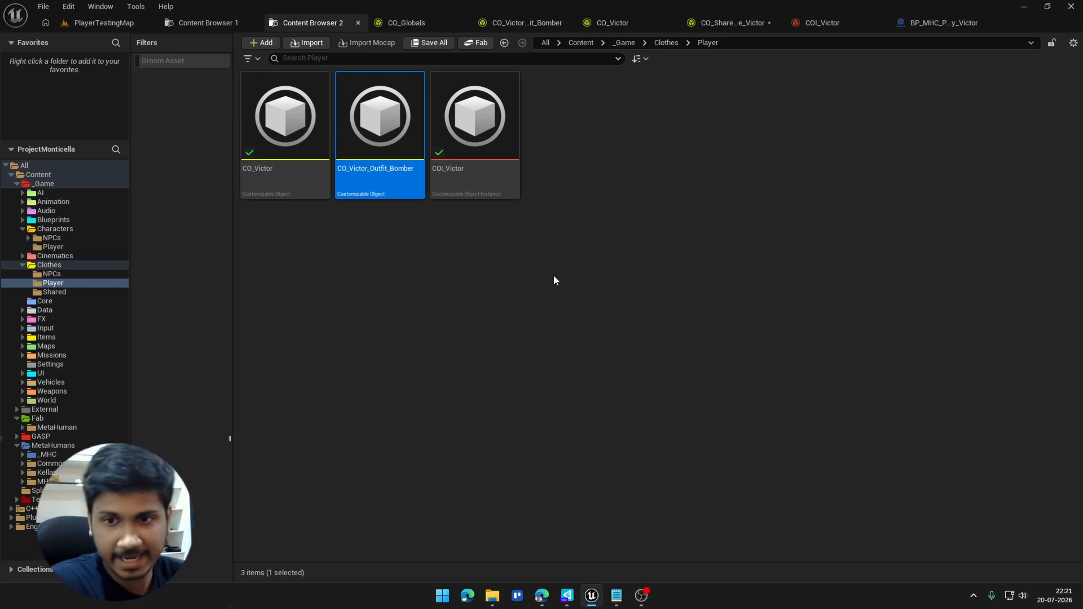
pyautogui.doubleClick(395, 169)
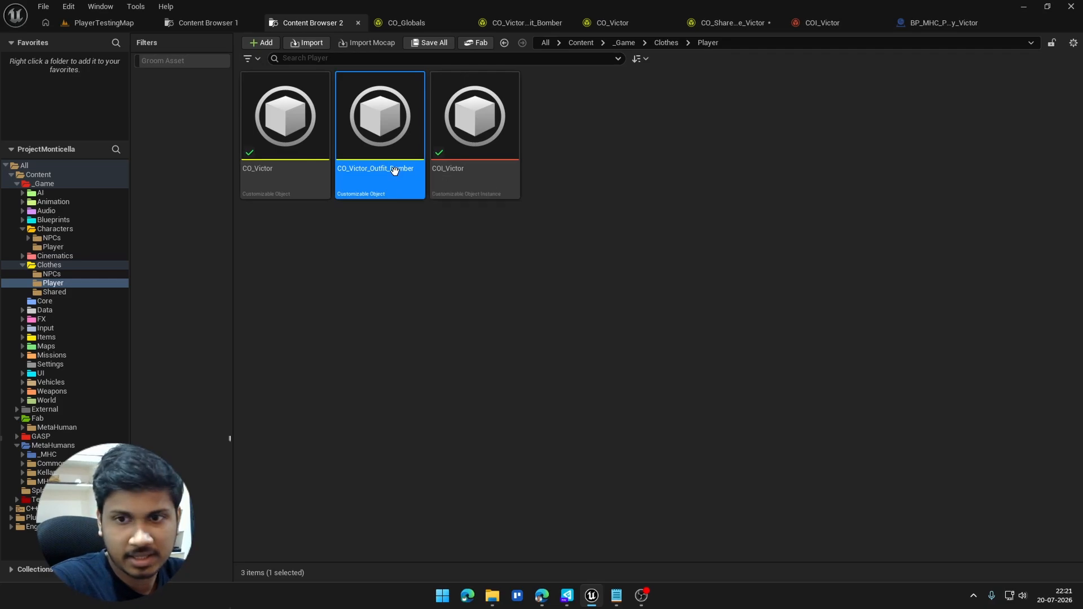
pyautogui.scroll(5, 212, 224)
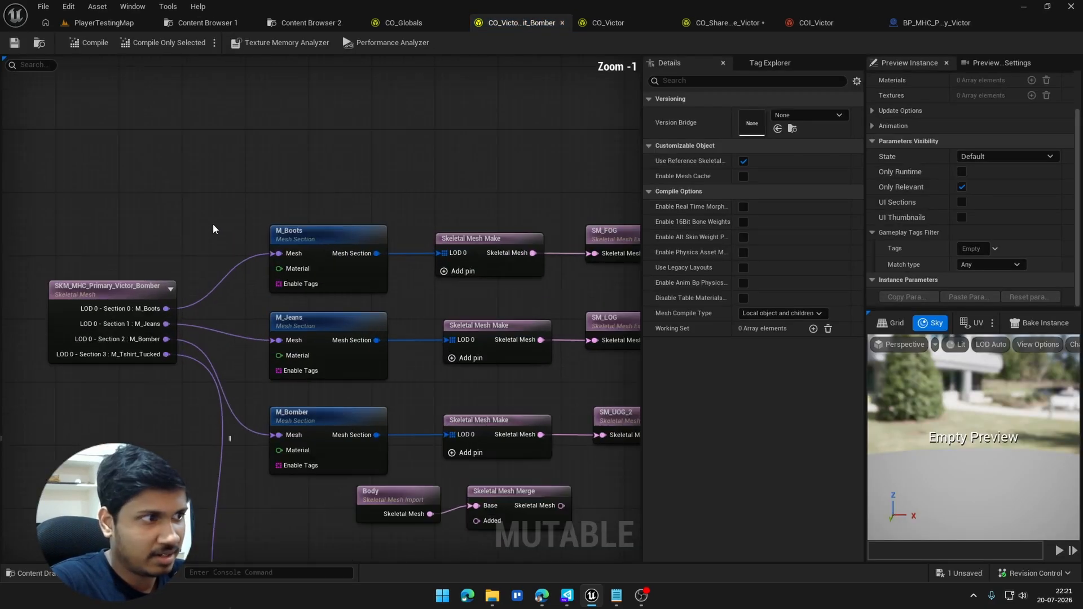
pyautogui.moveTo(212, 224); pyautogui.dragTo(237, 184, button='right')
pyautogui.click(117, 232)
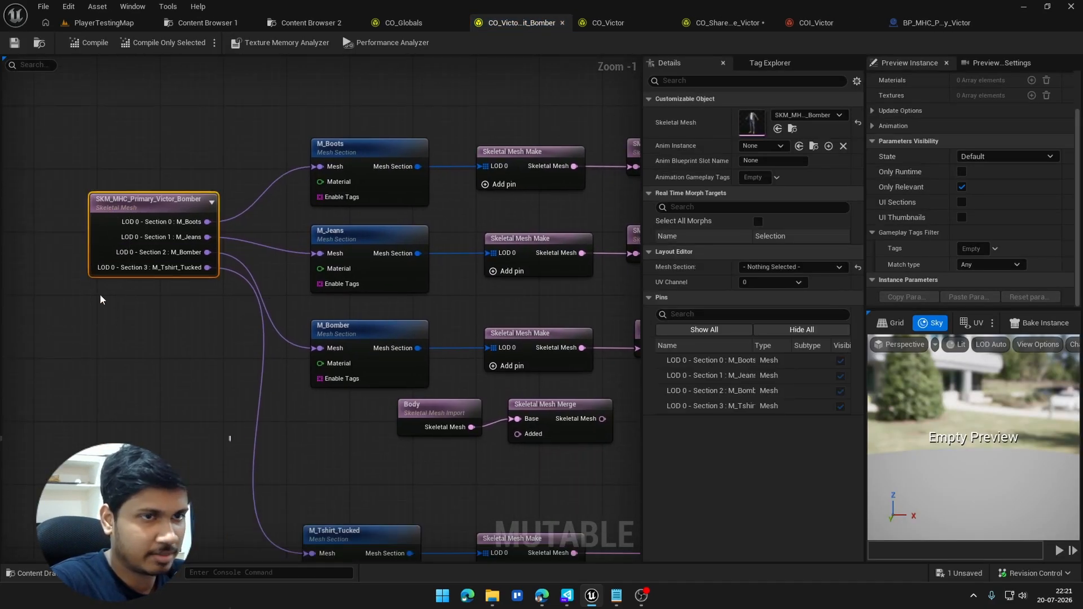
pyautogui.moveTo(100, 294); pyautogui.dragTo(17, 242, button='right')
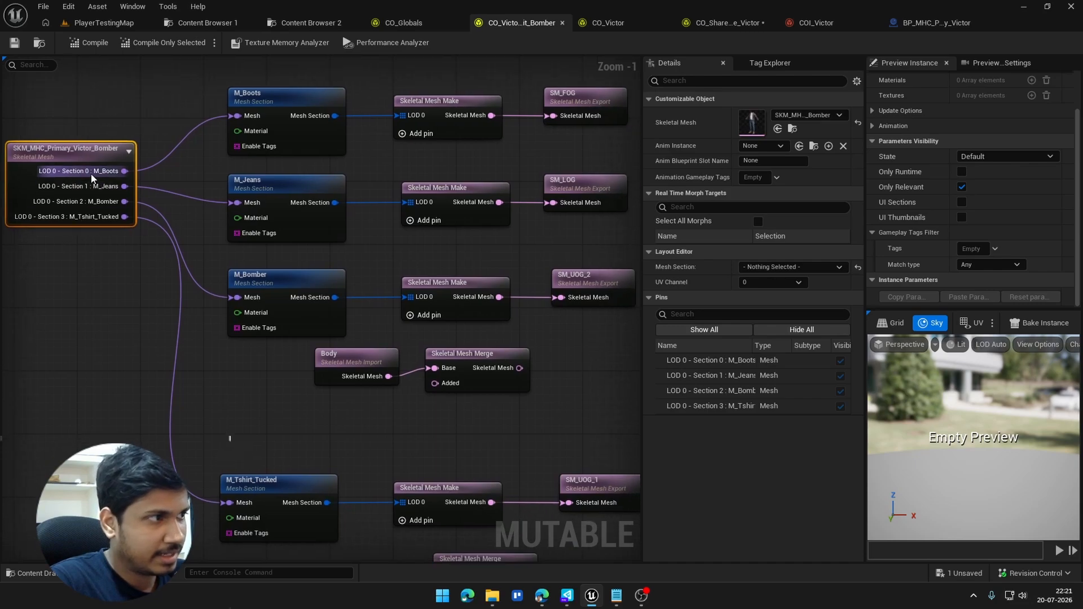
pyautogui.moveTo(204, 215); pyautogui.dragTo(31, 203, button='right')
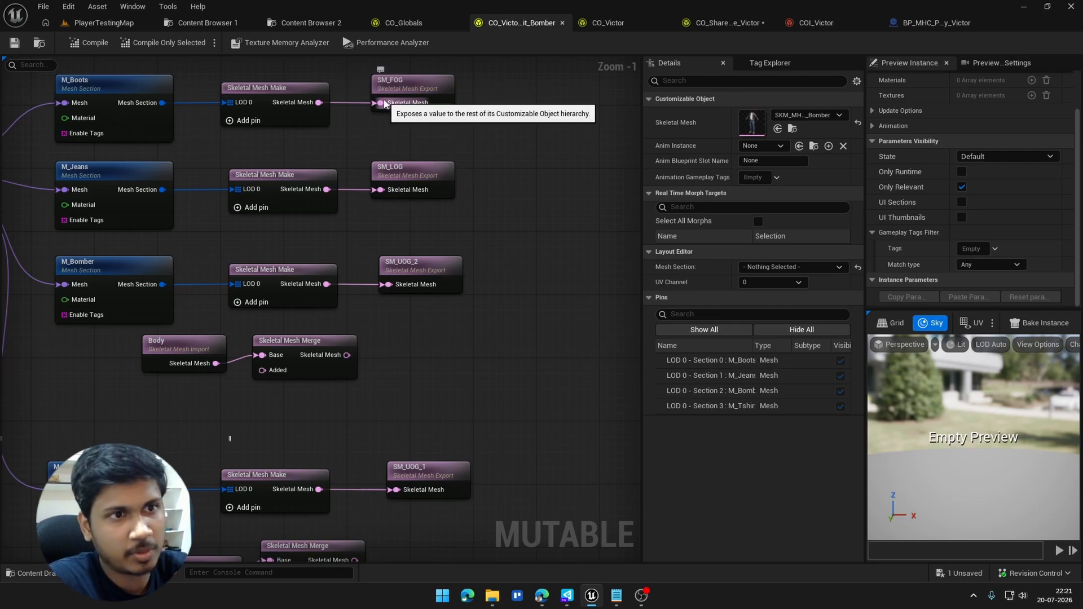
# Step: Examine how each outfit section passes through Skeletal Mesh Make into the SM_FOG, SM_LOG, SM_UOG_2 and SM_UOG_1 exports
pyautogui.scroll(1, 379, 97)
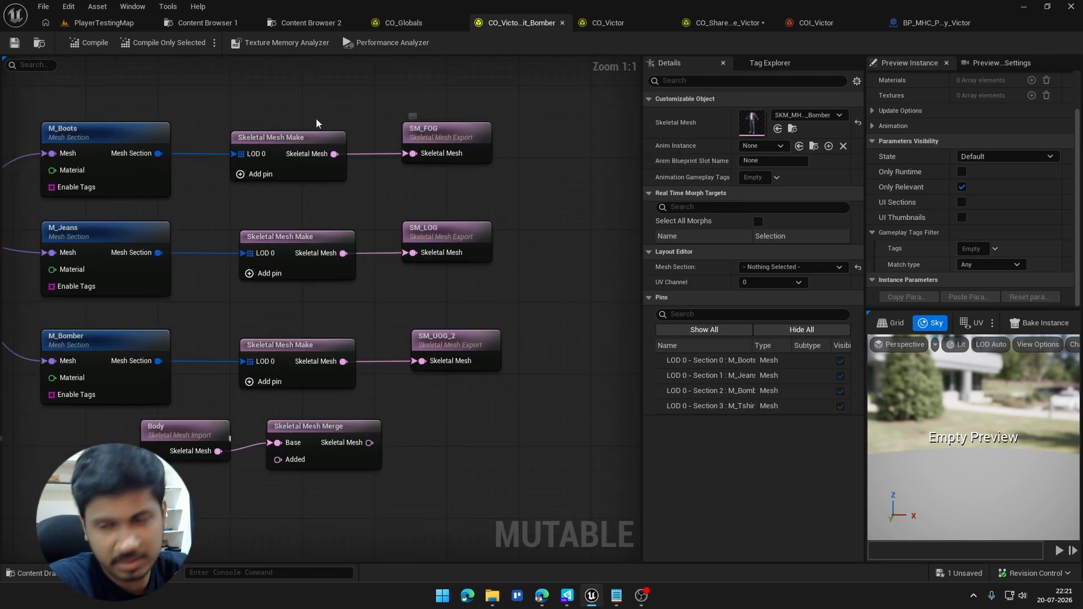
pyautogui.moveTo(303, 169); pyautogui.dragTo(402, 185, button='right')
pyautogui.click(503, 199)
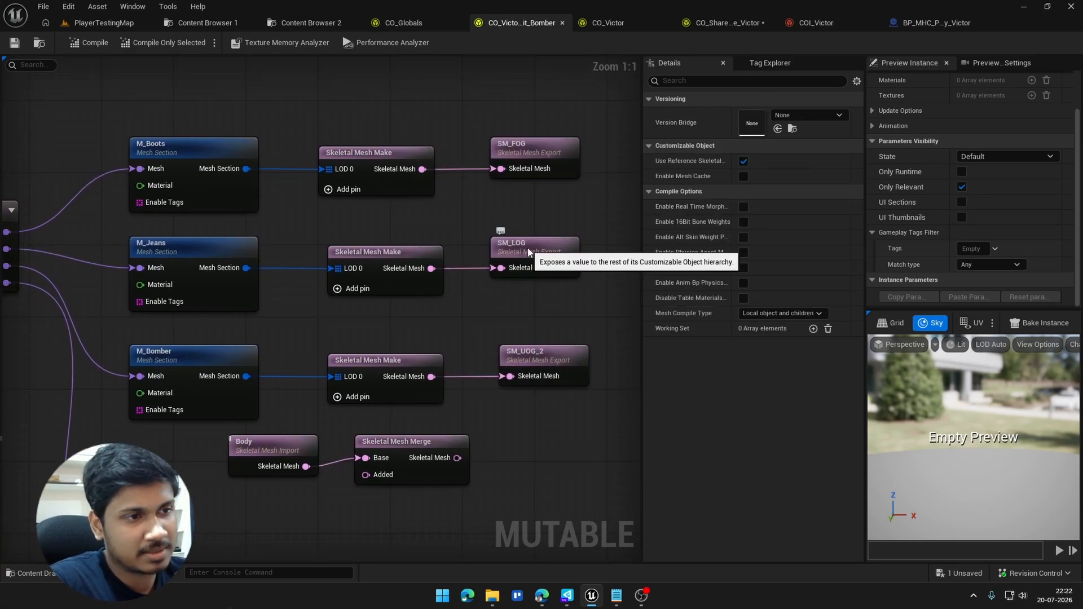
pyautogui.moveTo(543, 263); pyautogui.dragTo(505, 225, button='right')
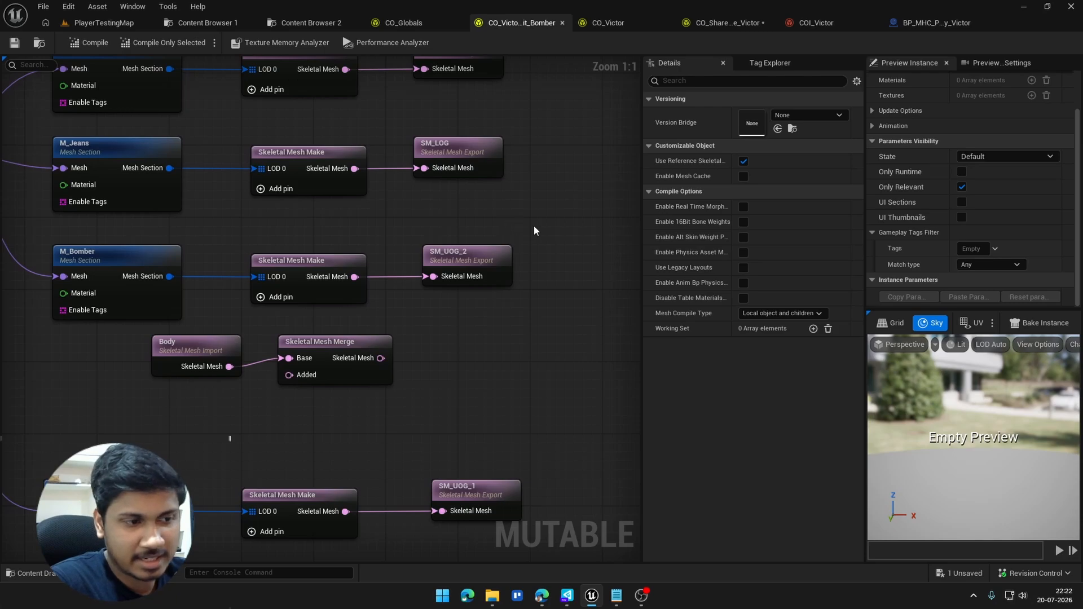
pyautogui.scroll(-2, 395, 231)
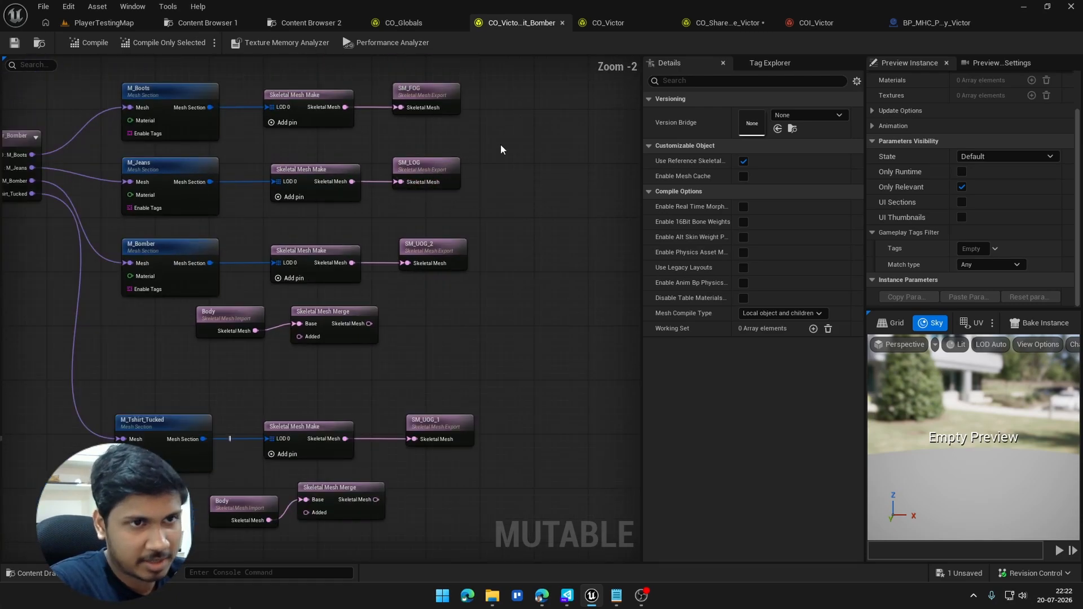
# Step: Switch to CO_Victor and look over the garment switches, focusing on the Upper Outer Garment 1 switch and its SM_UOG_1 import
pyautogui.click(603, 23)
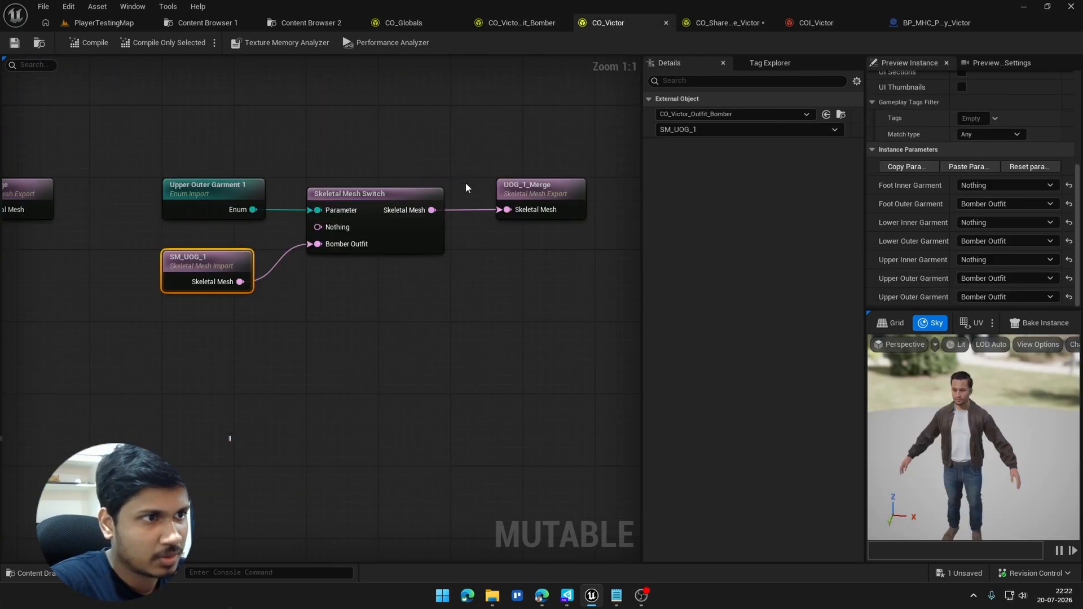
pyautogui.moveTo(346, 247); pyautogui.dragTo(593, 224, button='right')
pyautogui.scroll(-2, 374, 236)
pyautogui.moveTo(374, 235); pyautogui.dragTo(595, 236, button='right')
pyautogui.scroll(-3, 485, 236)
pyautogui.scroll(2, 452, 223)
pyautogui.moveTo(428, 219); pyautogui.dragTo(166, 224, button='right')
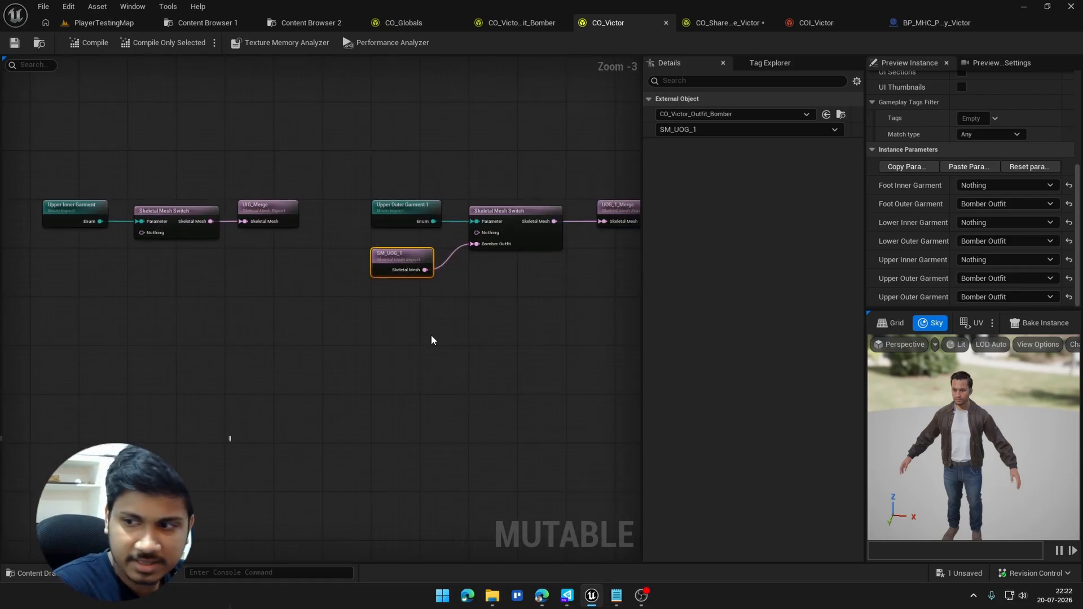
pyautogui.moveTo(317, 302); pyautogui.dragTo(265, 302, button='right')
pyautogui.scroll(3, 318, 282)
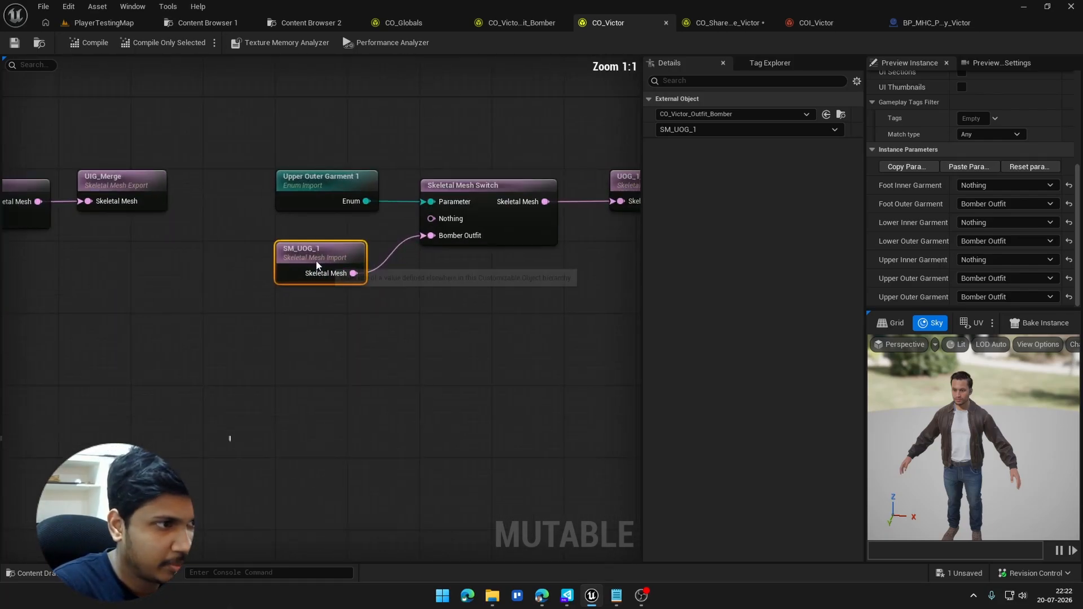
# Step: Add a Skeletal Mesh Import node below the SM_UOG_1 import
pyautogui.rightClick(305, 324)
pyautogui.write('skeley')
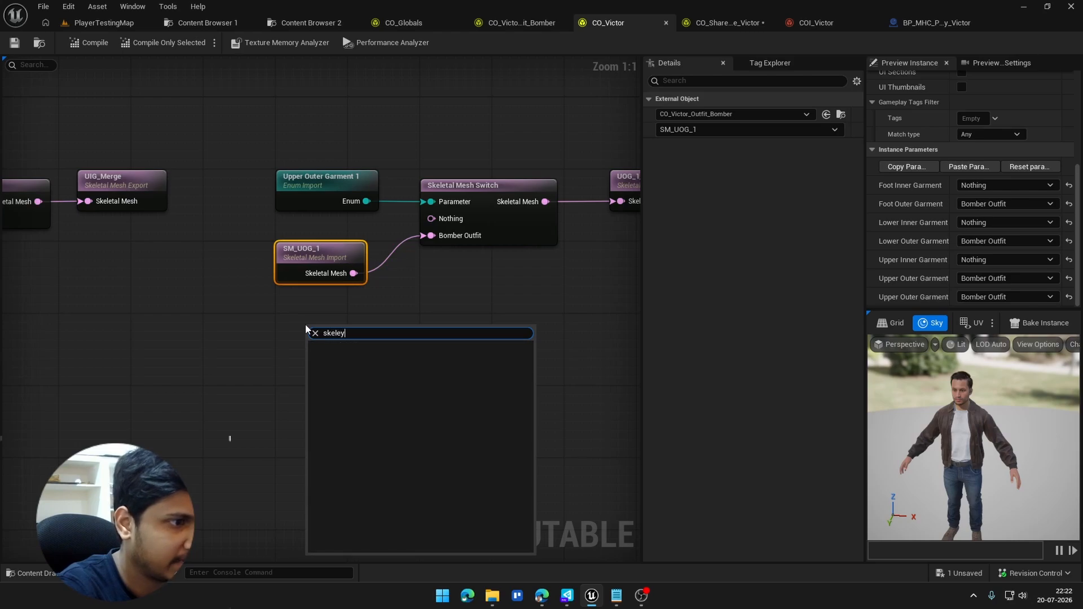
pyautogui.press('BackSpace')
pyautogui.write('tal mesh ')
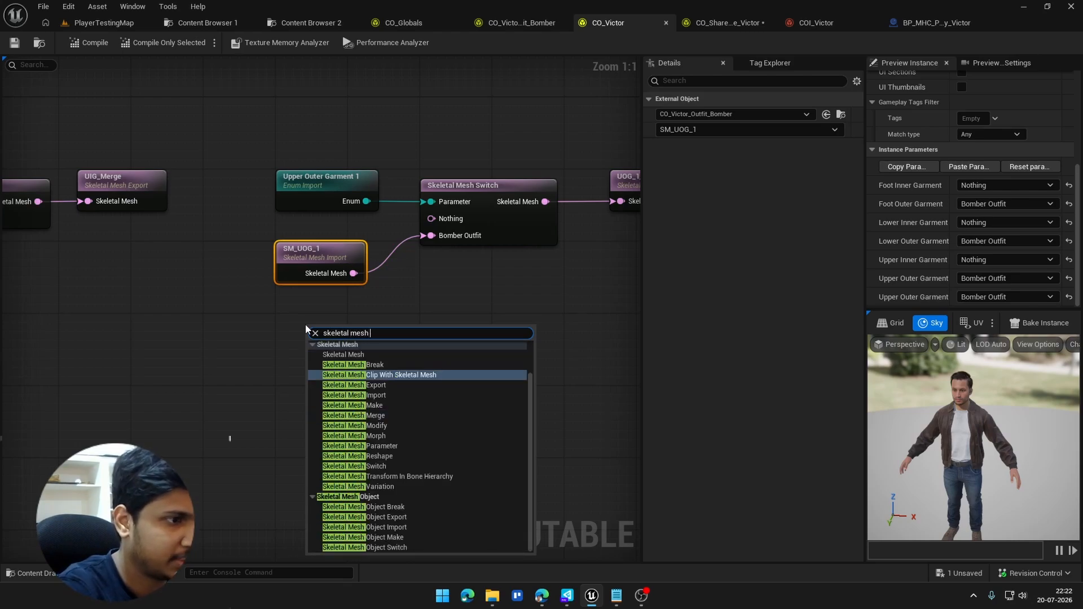
pyautogui.write('imp')
pyautogui.press('Return')
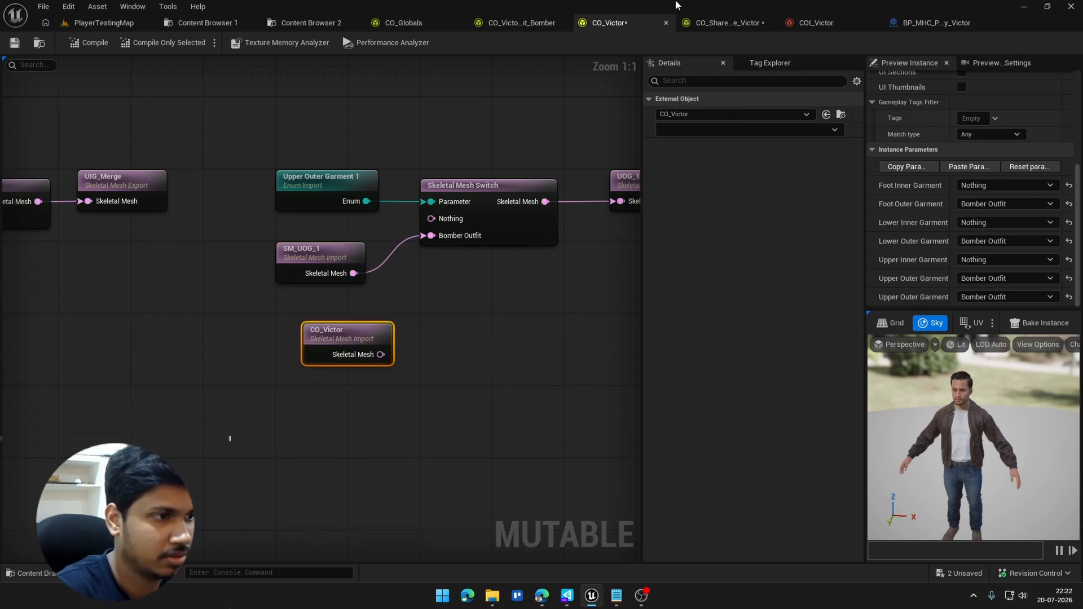
# Step: Set the new import's external object to CO_Victor_Outfit_Bomber and its exported mesh to SM_FOG
pyautogui.click(722, 114)
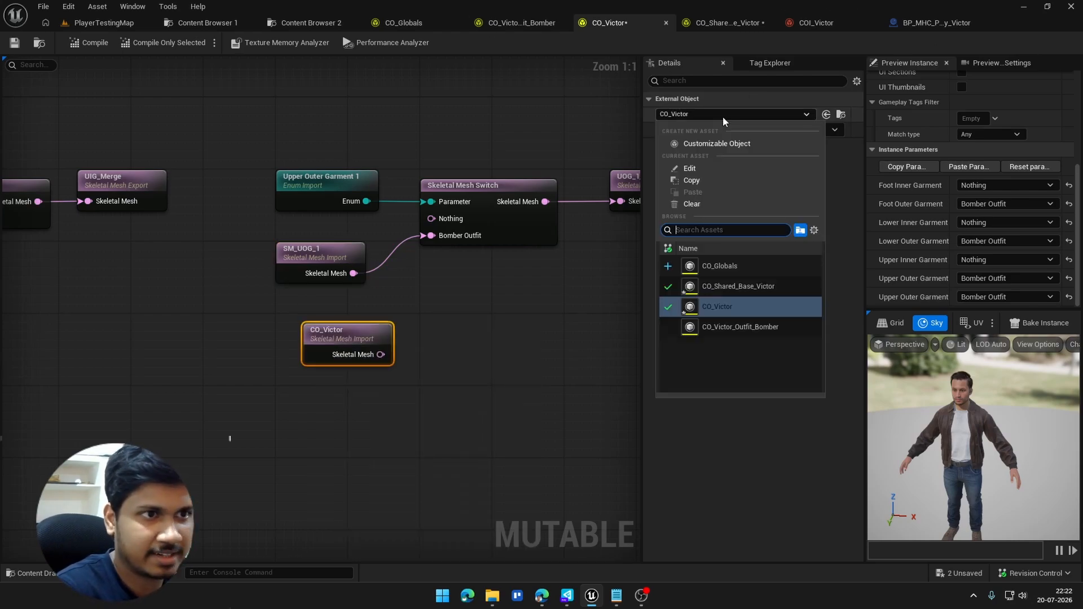
pyautogui.click(758, 322)
pyautogui.click(676, 130)
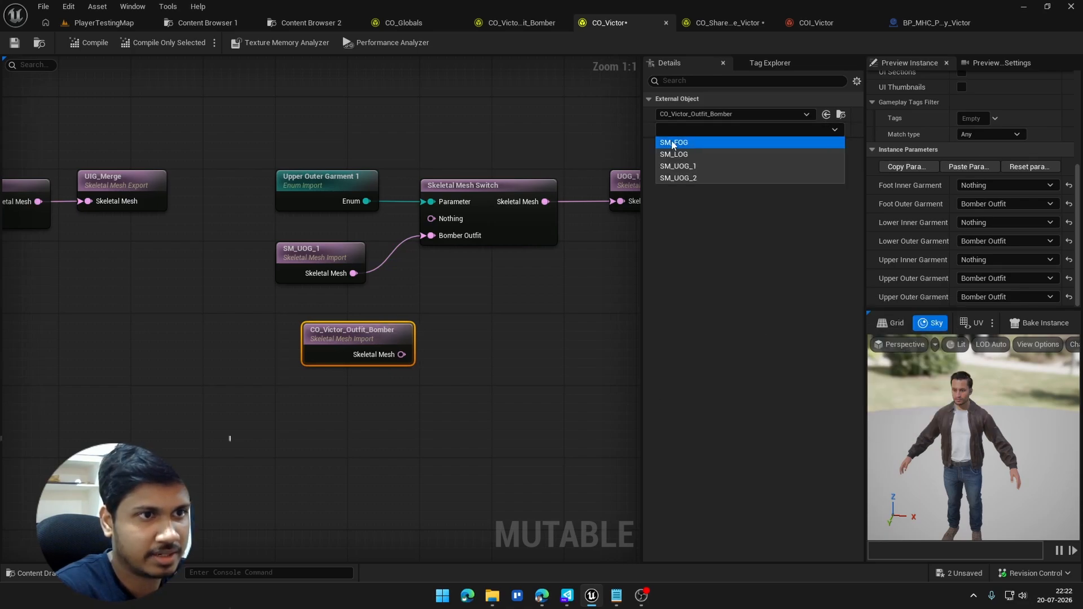
pyautogui.click(712, 140)
# Step: Try linking the SM_FOG import to the switch's Bomber Outfit input, undoing the link and deleting the import node
pyautogui.moveTo(380, 354); pyautogui.dragTo(446, 236)
pyautogui.hotkey('ctrl', 'z')
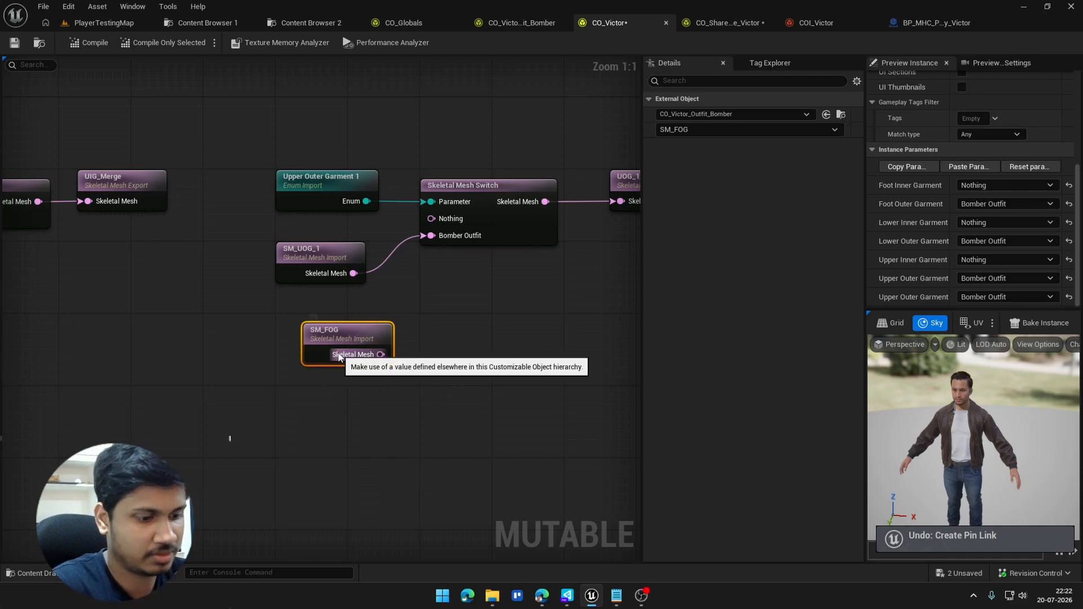
pyautogui.press('Delete')
# Step: Examine the UOG_1_Merge export of the Upper Outer Garment 1 switch and the other garments' merge exports
pyautogui.moveTo(379, 269); pyautogui.dragTo(221, 290, button='right')
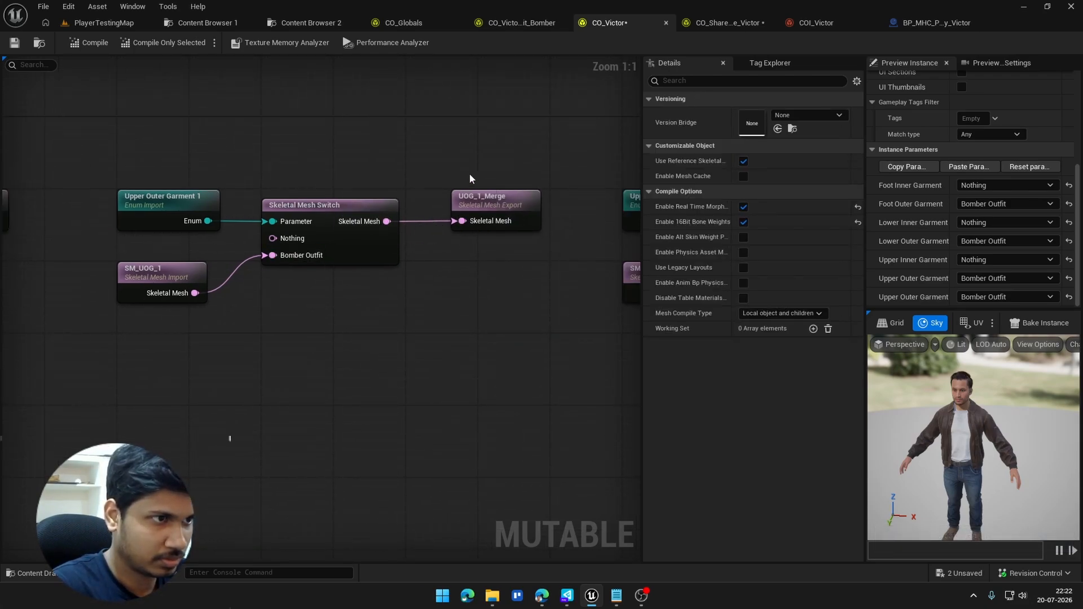
pyautogui.moveTo(449, 176)
pyautogui.mouseDown()
pyautogui.moveTo(519, 263)
pyautogui.moveTo(547, 265)
pyautogui.moveTo(436, 189)
pyautogui.mouseUp()
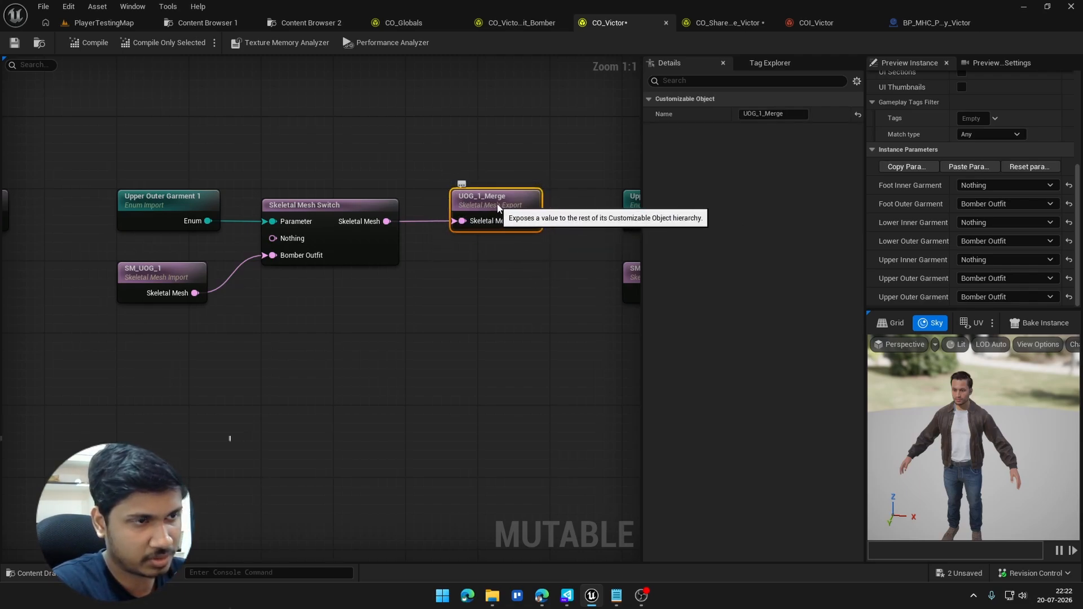
pyautogui.moveTo(564, 306); pyautogui.dragTo(227, 218, button='right')
pyautogui.scroll(-4, 254, 225)
pyautogui.moveTo(466, 248); pyautogui.dragTo(595, 252, button='right')
pyautogui.scroll(-2, 347, 280)
pyautogui.moveTo(254, 266); pyautogui.dragTo(360, 198, button='right')
pyautogui.scroll(3, 361, 198)
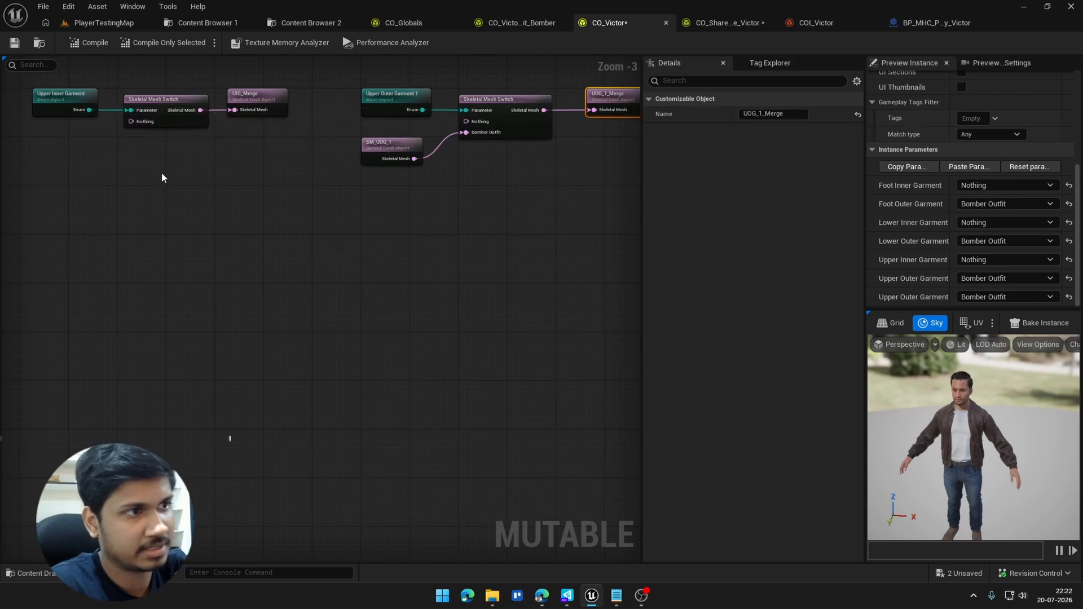
pyautogui.scroll(-4, 280, 330)
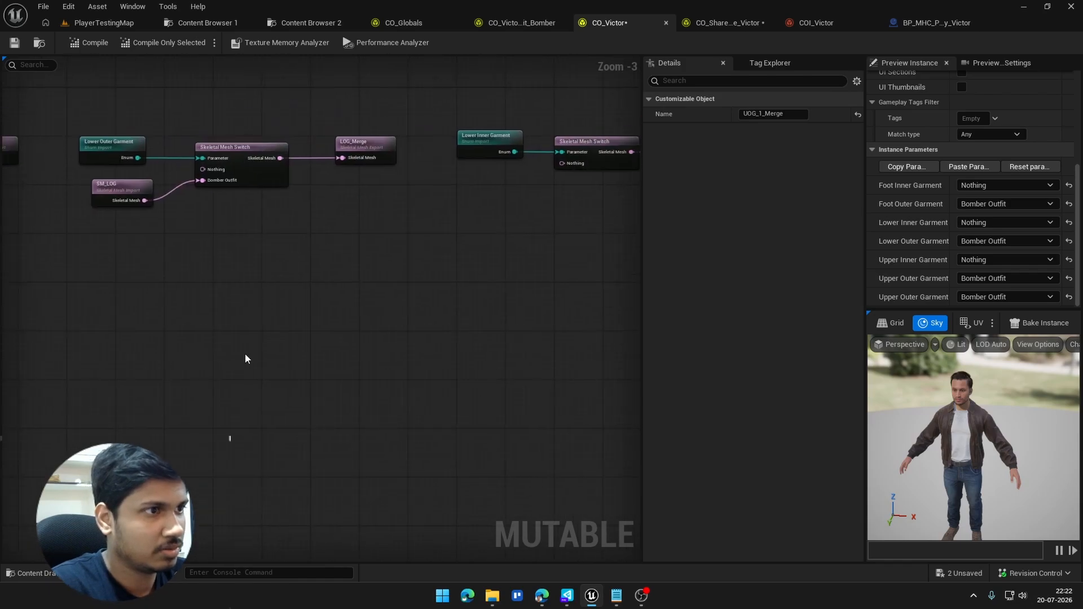
# Step: Examine how the Body and garment merge imports are chained through Skeletal Mesh Merge nodes into the Clothed export
pyautogui.scroll(7, 302, 281)
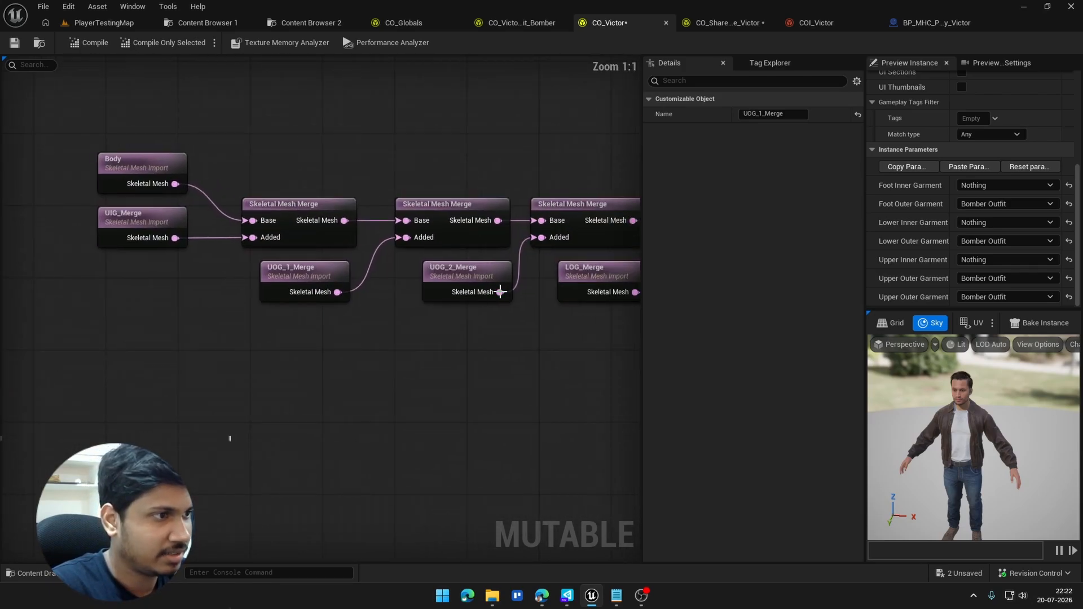
pyautogui.scroll(-1, 287, 355)
pyautogui.scroll(-1, 288, 354)
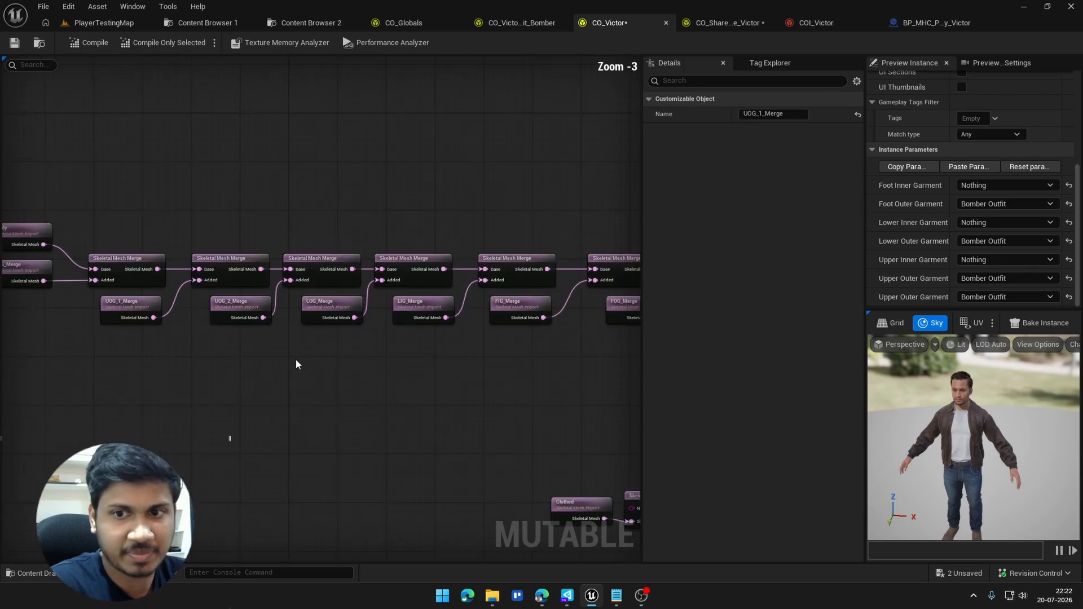
pyautogui.scroll(1, 299, 359)
pyautogui.moveTo(492, 361); pyautogui.dragTo(134, 302, button='right')
pyautogui.moveTo(530, 348)
pyautogui.mouseDown(button='right')
pyautogui.moveTo(242, 359)
pyautogui.moveTo(293, 333)
pyautogui.mouseUp(button='right')
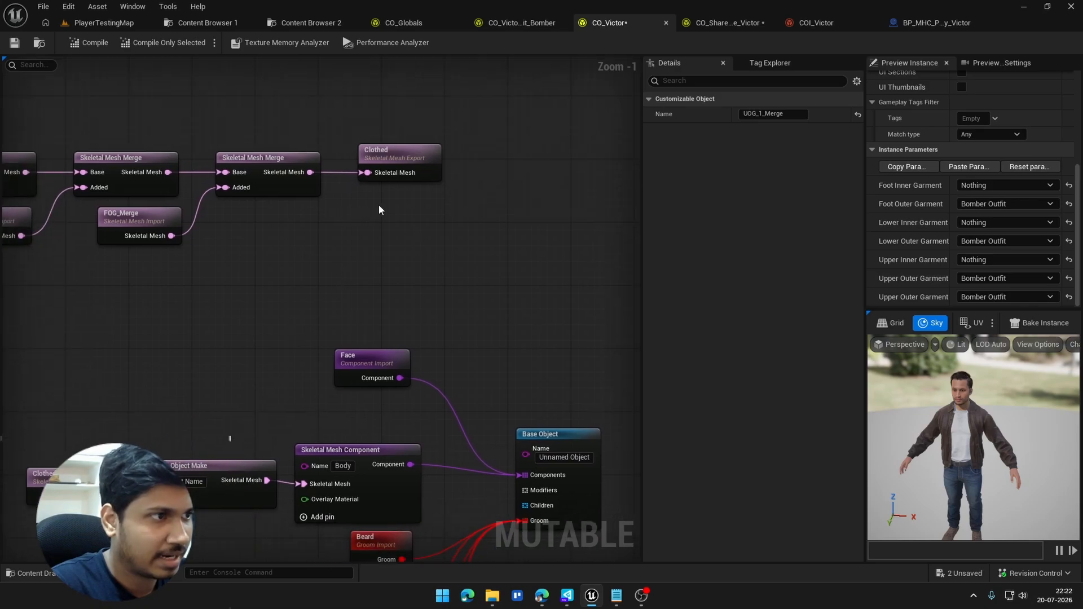
pyautogui.moveTo(381, 203); pyautogui.dragTo(424, 117)
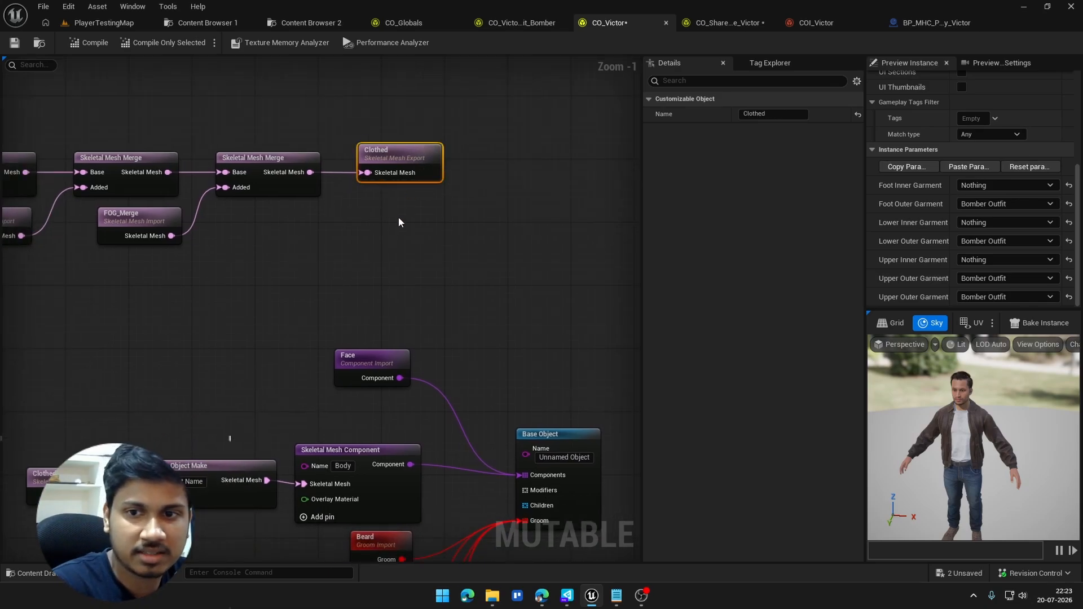
# Step: Trace the Clothed import through Skeletal Mesh Object Make and the Body component to the Base Object, and save CO_Victor
pyautogui.moveTo(269, 389); pyautogui.dragTo(402, 147, button='right')
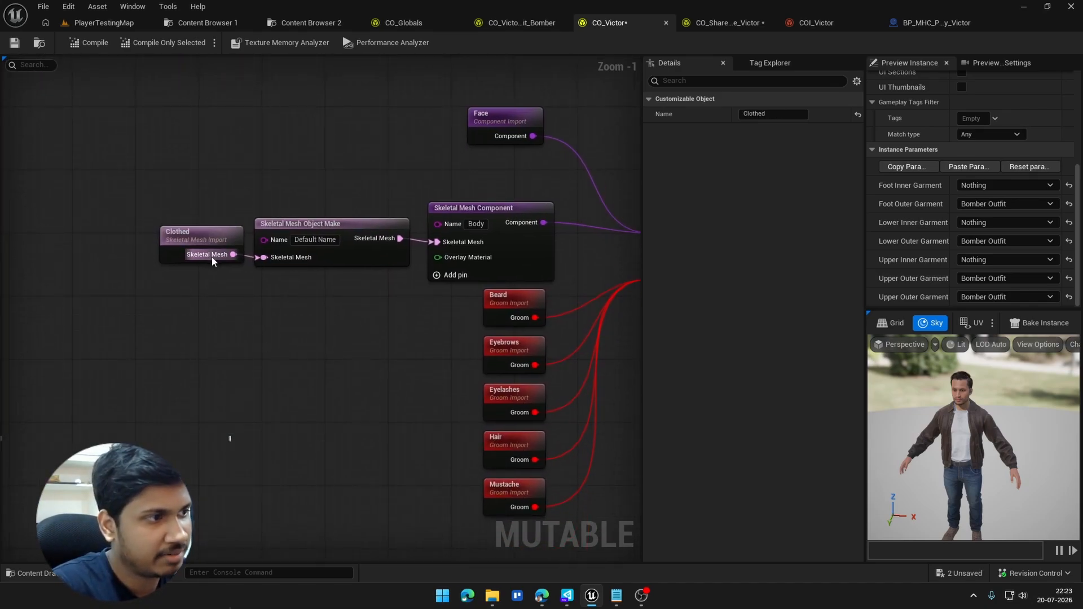
pyautogui.moveTo(139, 286); pyautogui.dragTo(211, 190)
pyautogui.click(158, 161)
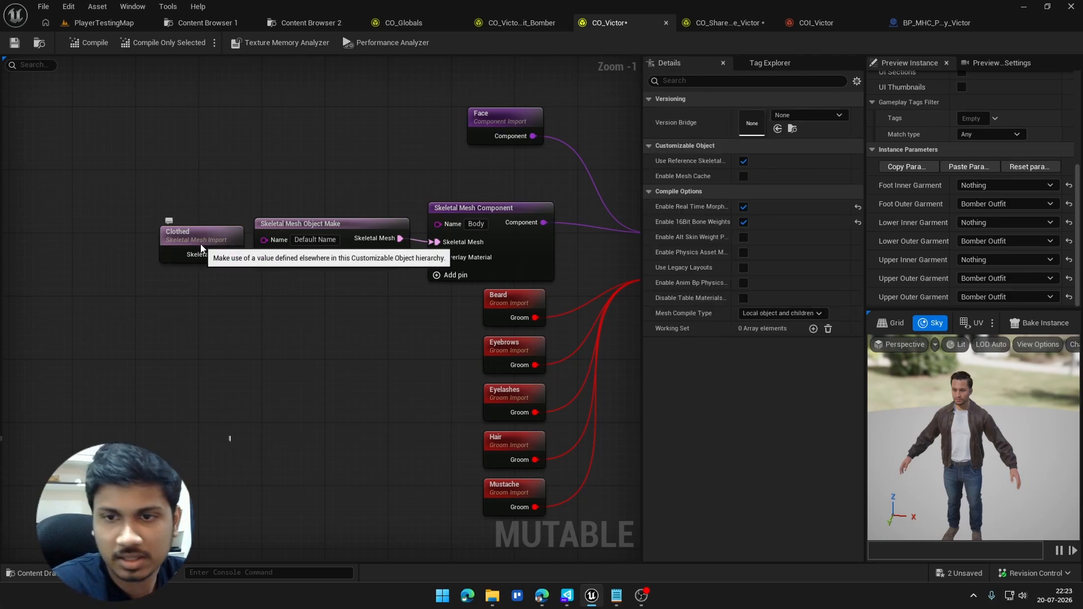
pyautogui.moveTo(517, 311); pyautogui.dragTo(395, 258, button='right')
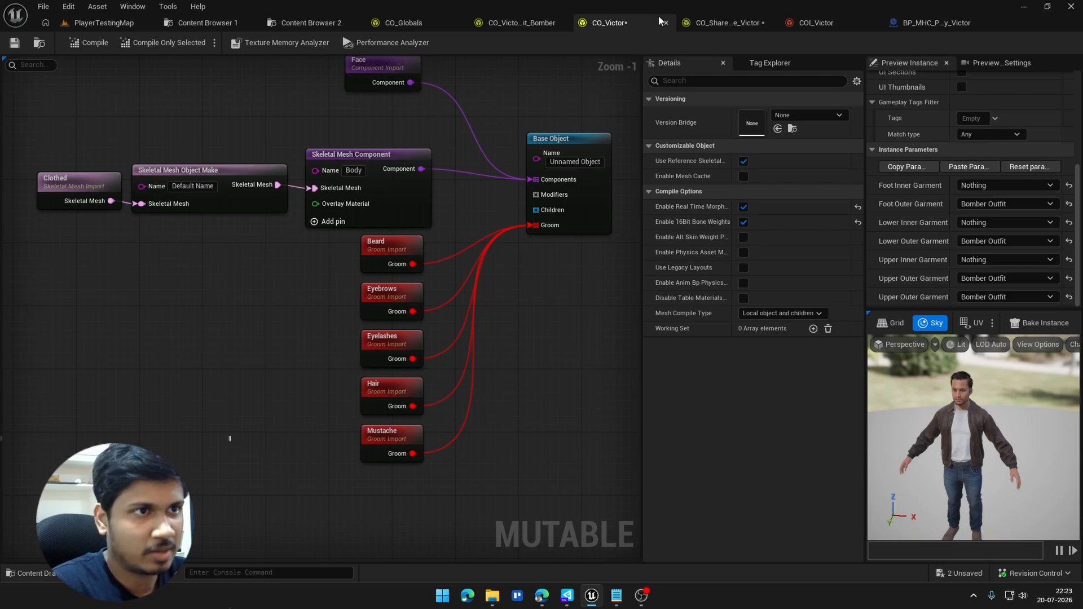
pyautogui.click(15, 44)
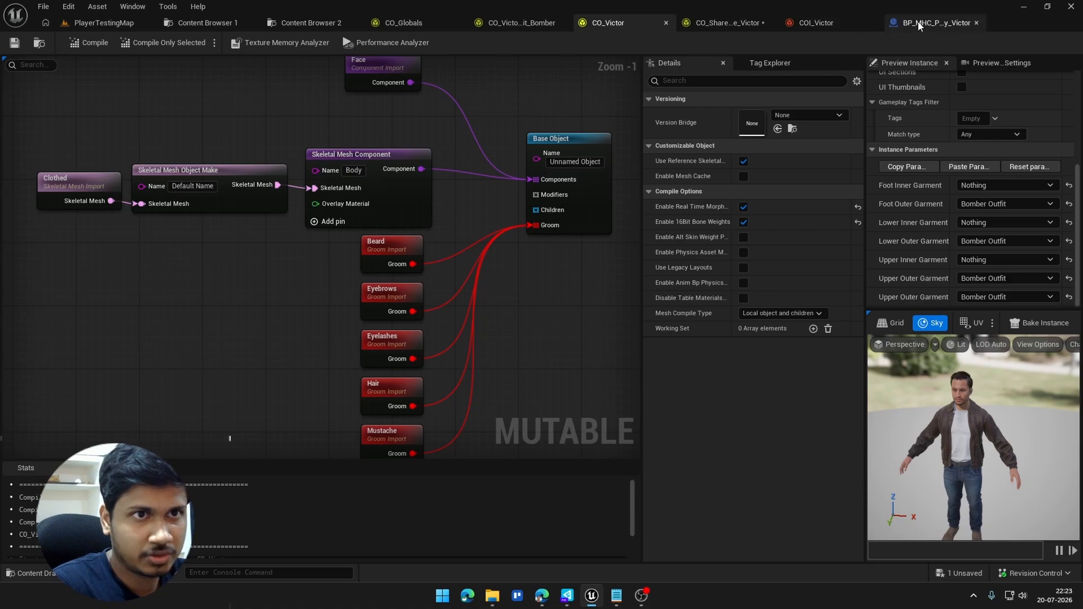
# Step: View the COI_Victor instance, find the Create New Instance option for CO_Victor in the Clothes/Player folder, and return to COI_Victor
pyautogui.click(816, 23)
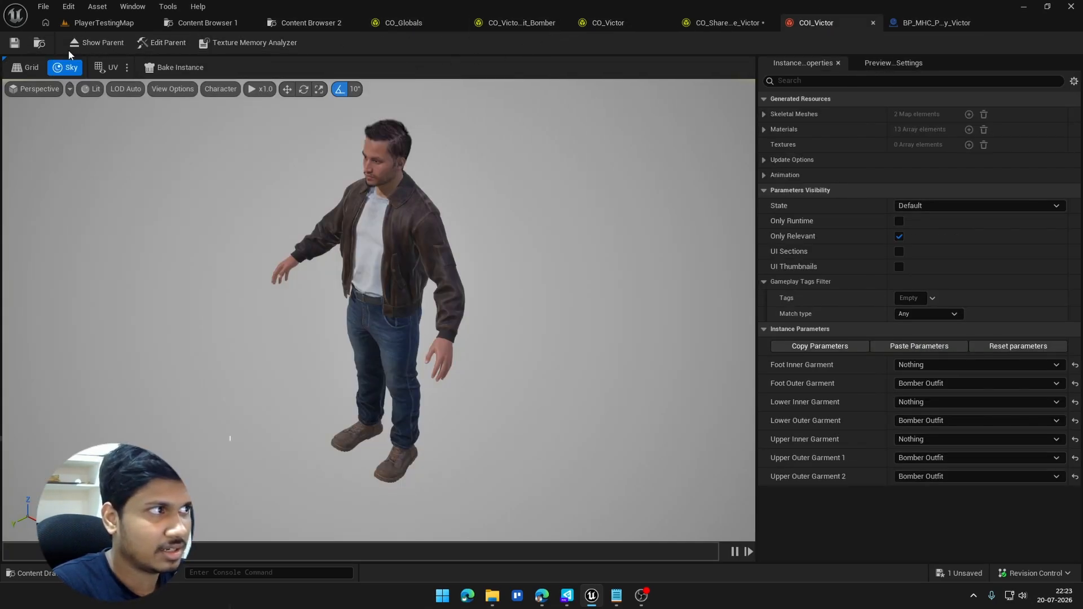
pyautogui.click(316, 27)
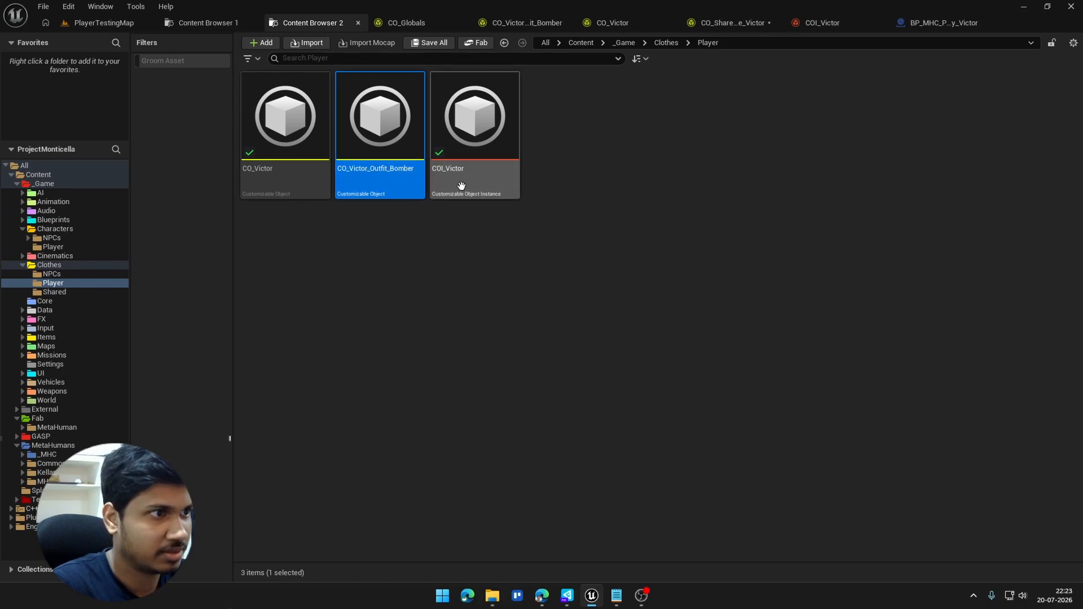
pyautogui.click(273, 178)
pyautogui.rightClick(274, 184)
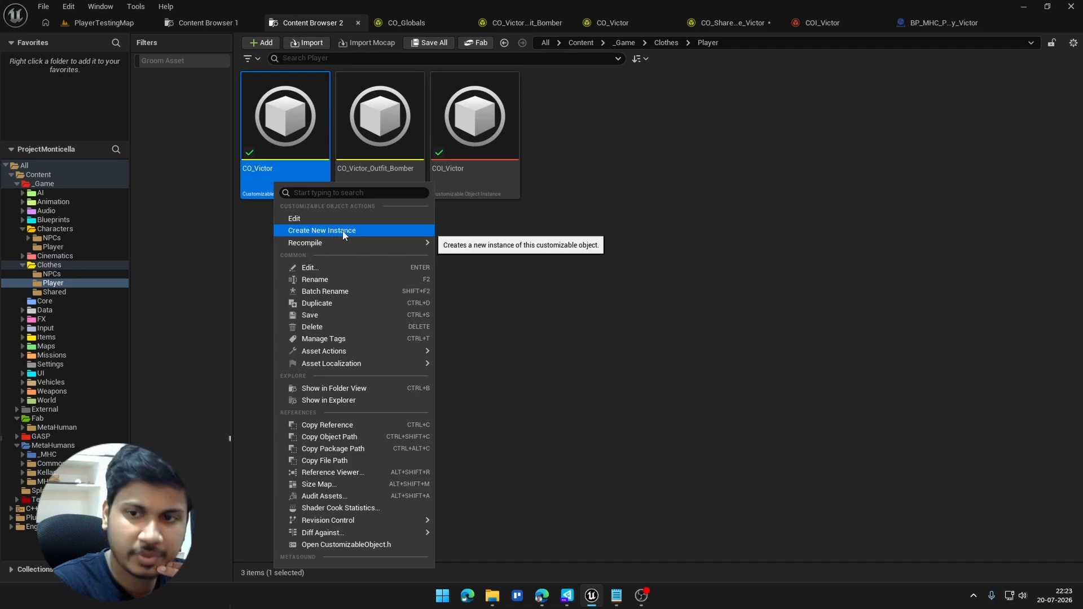
pyautogui.click(588, 140)
pyautogui.click(851, 22)
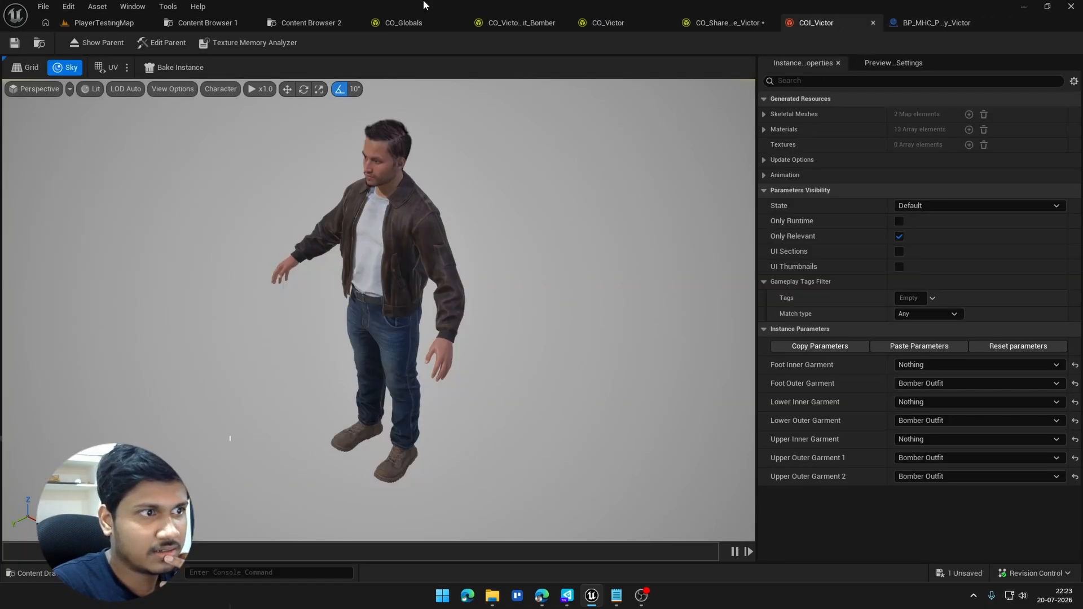
# Step: Set COI_Victor's Foot Outer Garment parameter to Nothing and inspect the feet in the preview
pyautogui.click(909, 365)
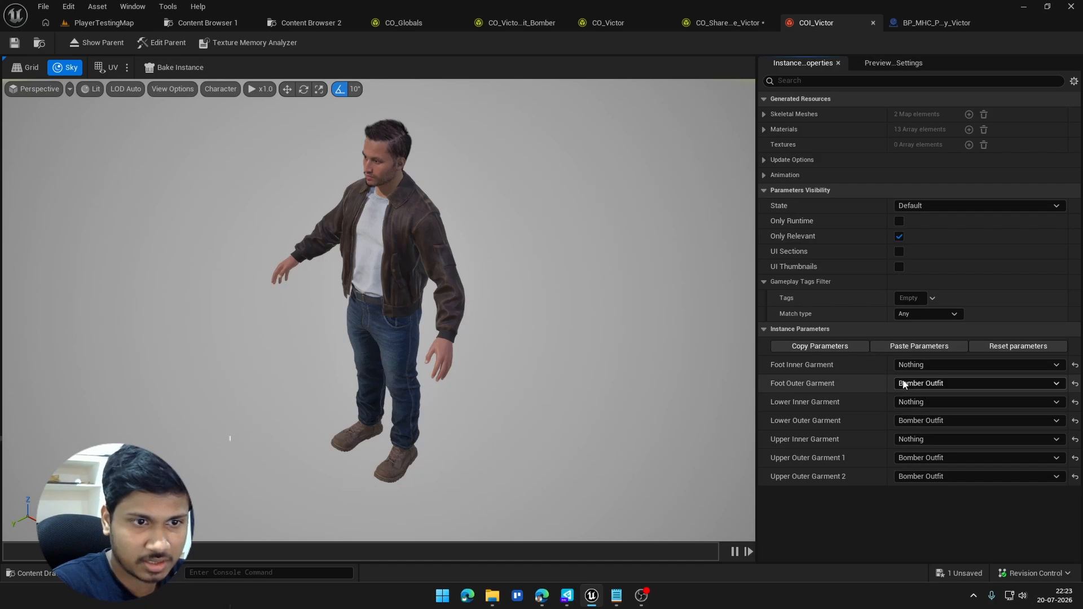
pyautogui.click(903, 385)
pyautogui.click(925, 420)
pyautogui.click(913, 385)
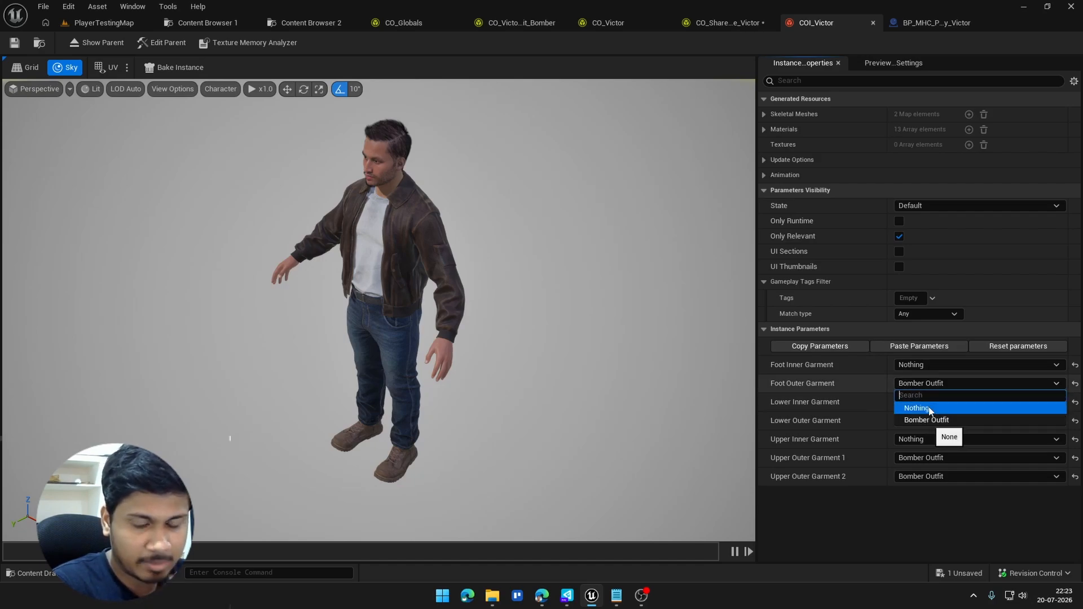
pyautogui.click(928, 409)
pyautogui.scroll(3, 424, 489)
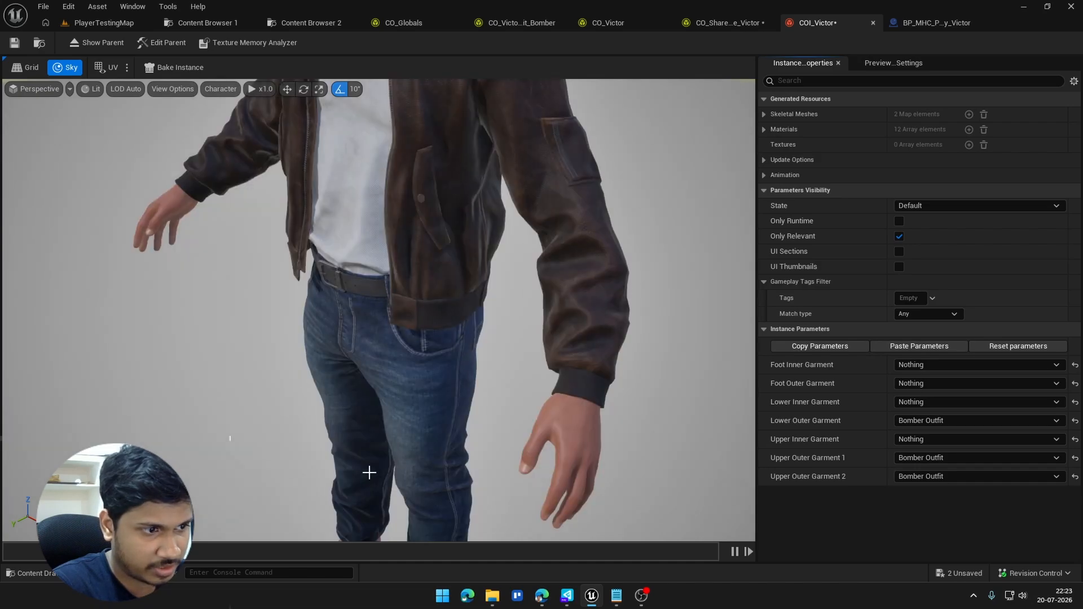
pyautogui.scroll(-3, 411, 505)
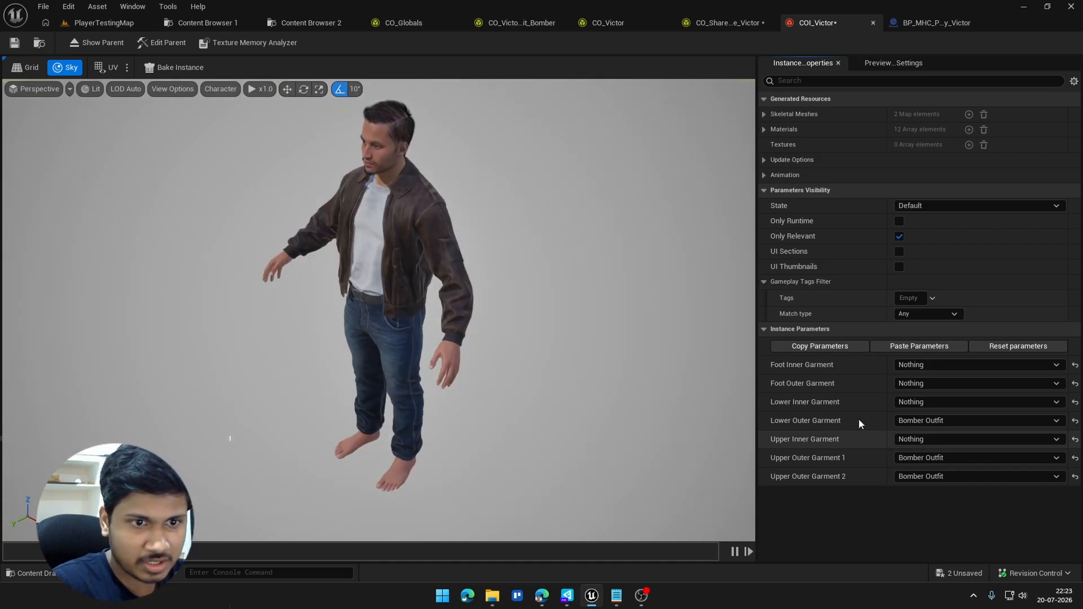
# Step: Set the Foot Outer Garment parameter to Bomber Outfit and save the COI_Victor instance
pyautogui.click(926, 383)
pyautogui.click(916, 421)
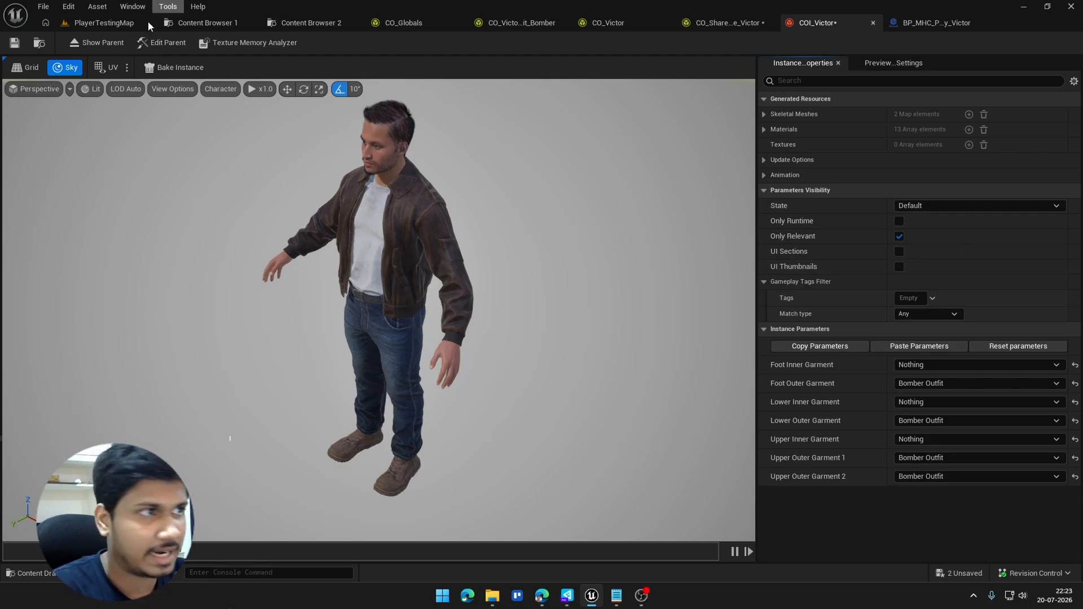
pyautogui.click(14, 49)
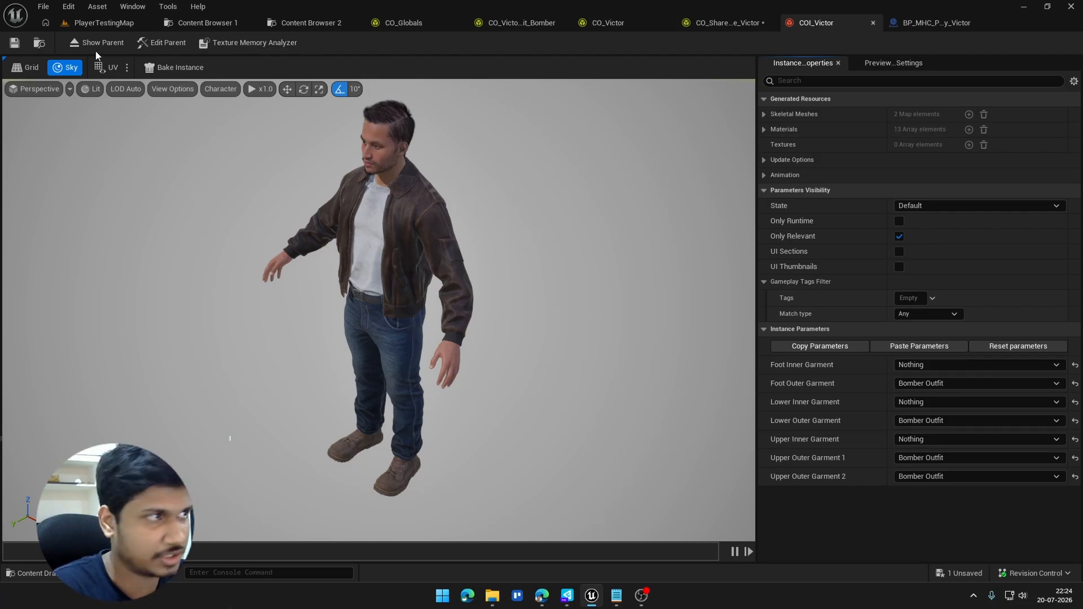
# Step: Play PlayerTestingMap to check Victor's outfit in game, and stop the session
pyautogui.click(101, 22)
pyautogui.click(275, 43)
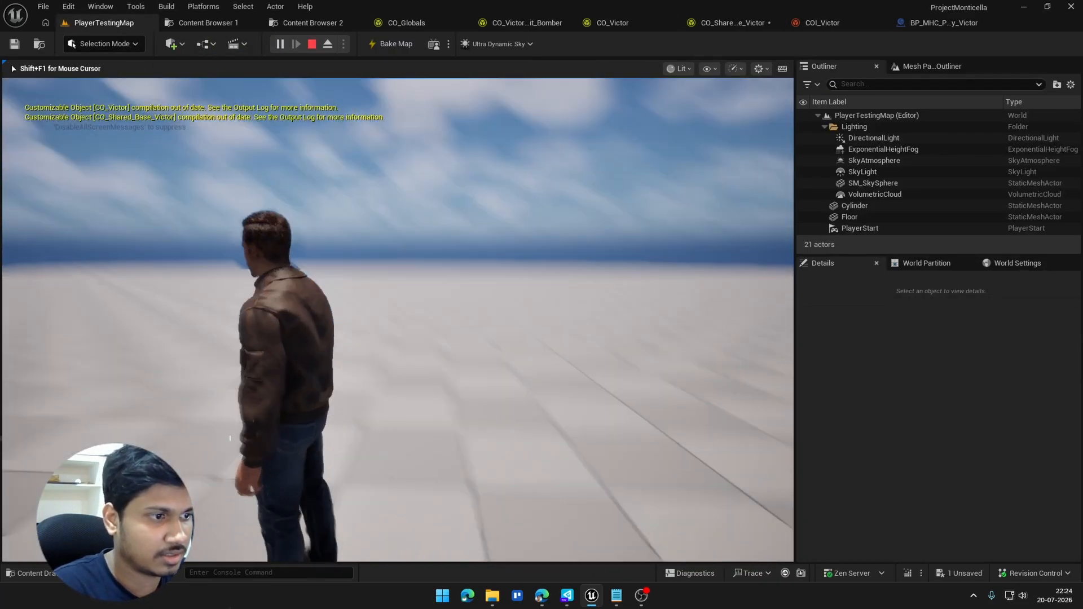
pyautogui.press('Escape')
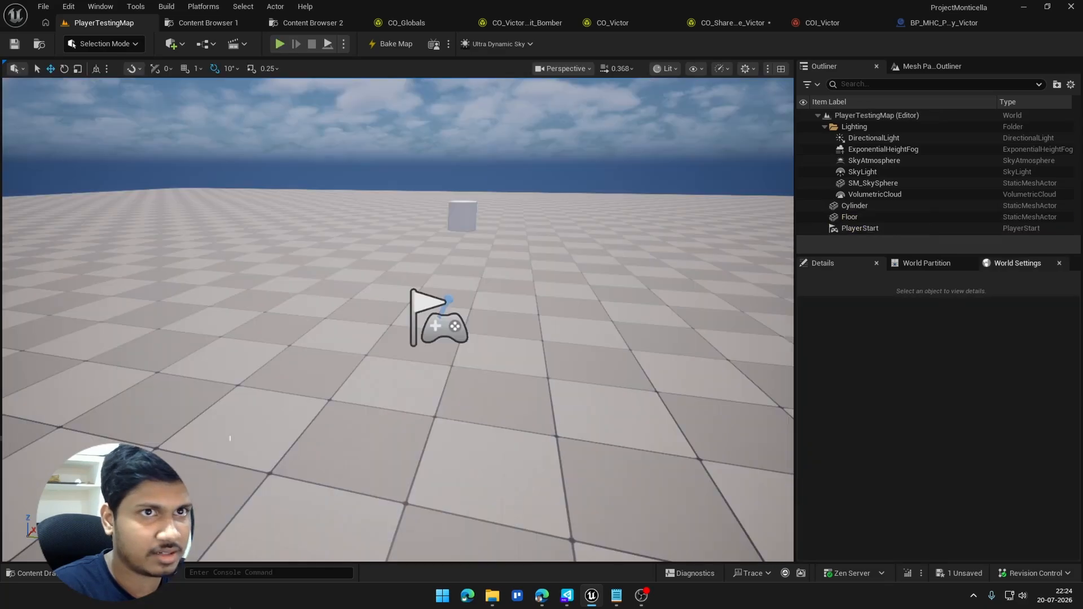
# Step: Reset COI_Victor's Foot Outer Garment parameter to its default and save the instance
pyautogui.click(815, 27)
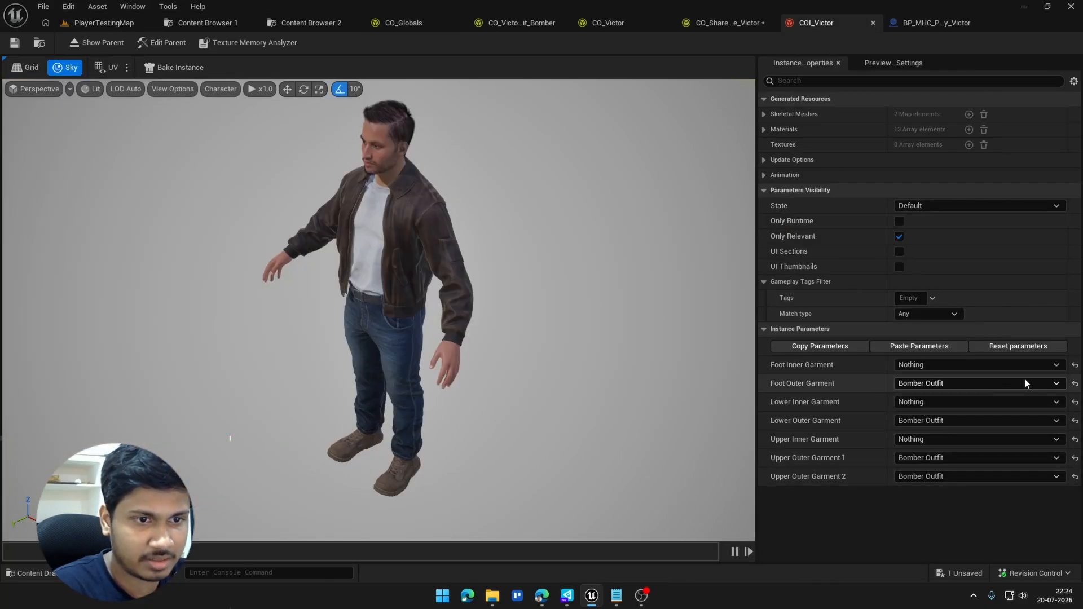
pyautogui.click(1075, 384)
pyautogui.click(14, 46)
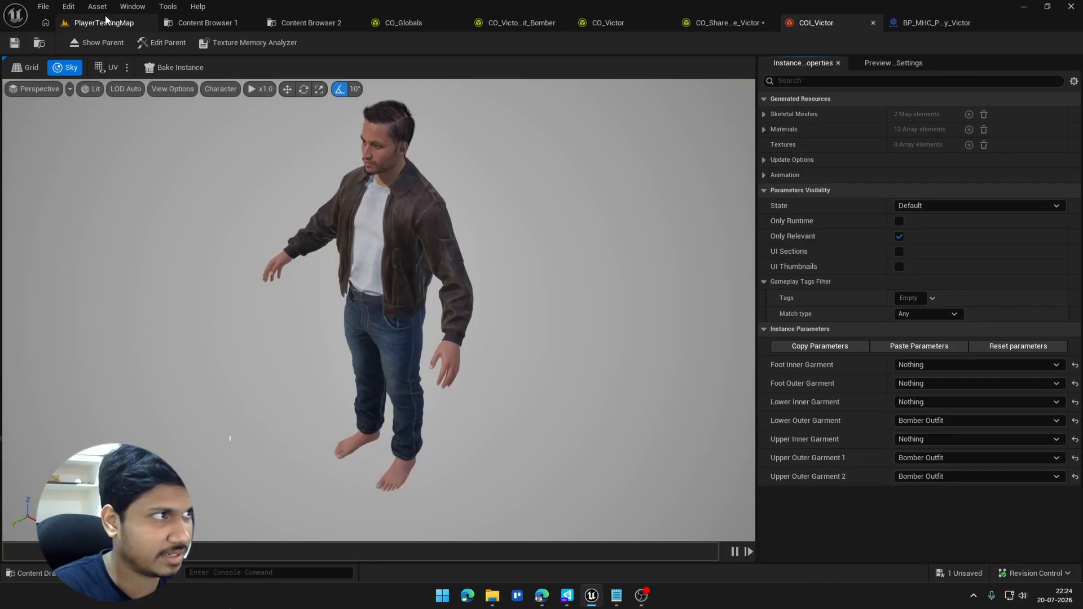
# Step: Play PlayerTestingMap twice to check Victor's feet in game, stopping each session
pyautogui.click(104, 22)
pyautogui.hotkey('alt', 'p')
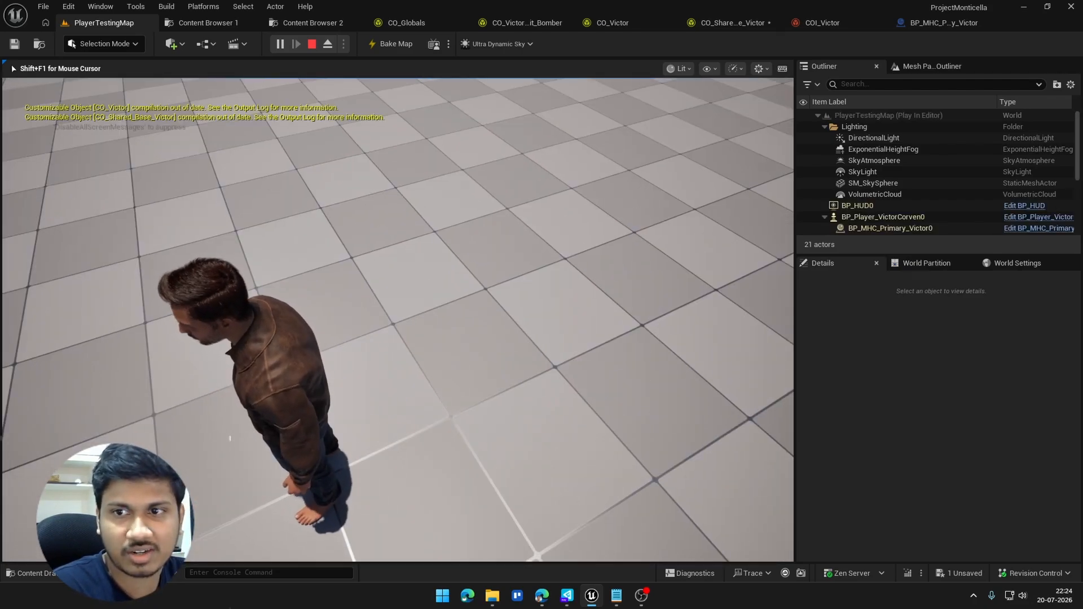
pyautogui.press('Escape')
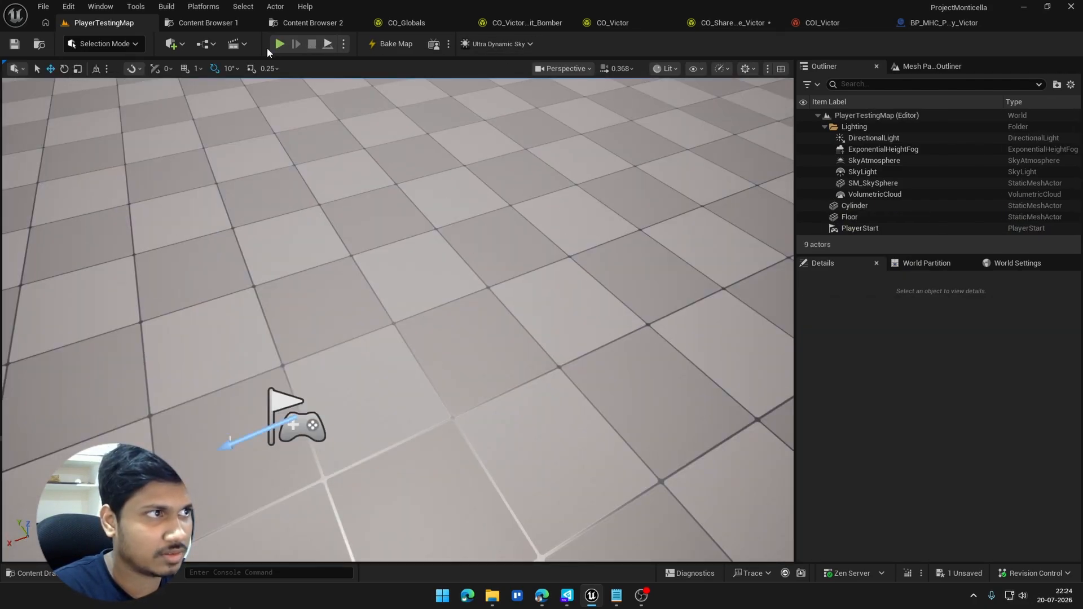
pyautogui.hotkey('alt', 'p')
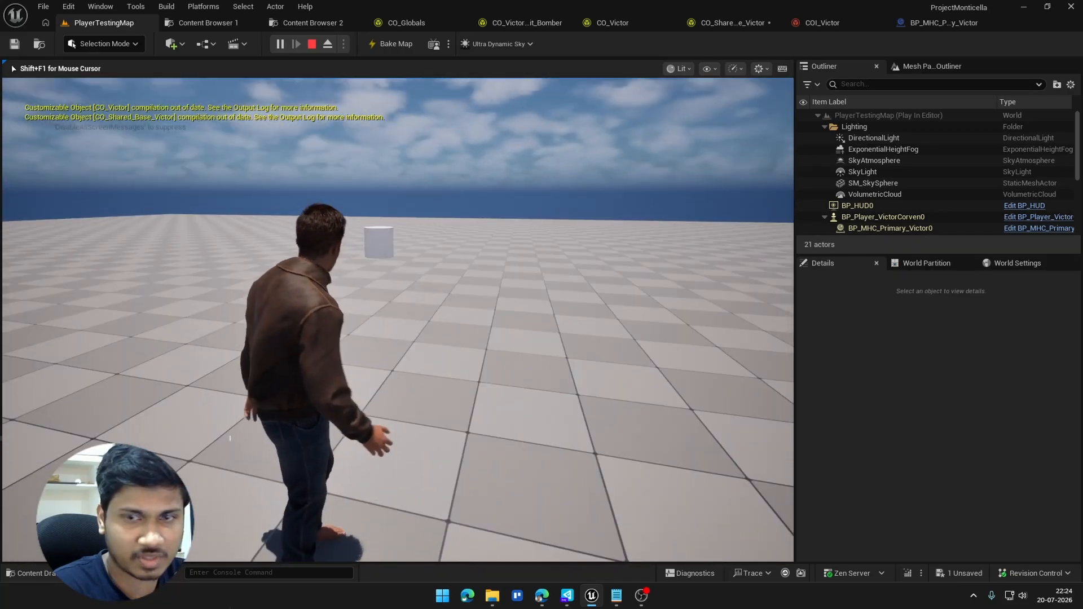
pyautogui.press('Escape')
# Step: Go to the CO_Shared_Base_Victor customizable object and save its pending changes
pyautogui.click(819, 23)
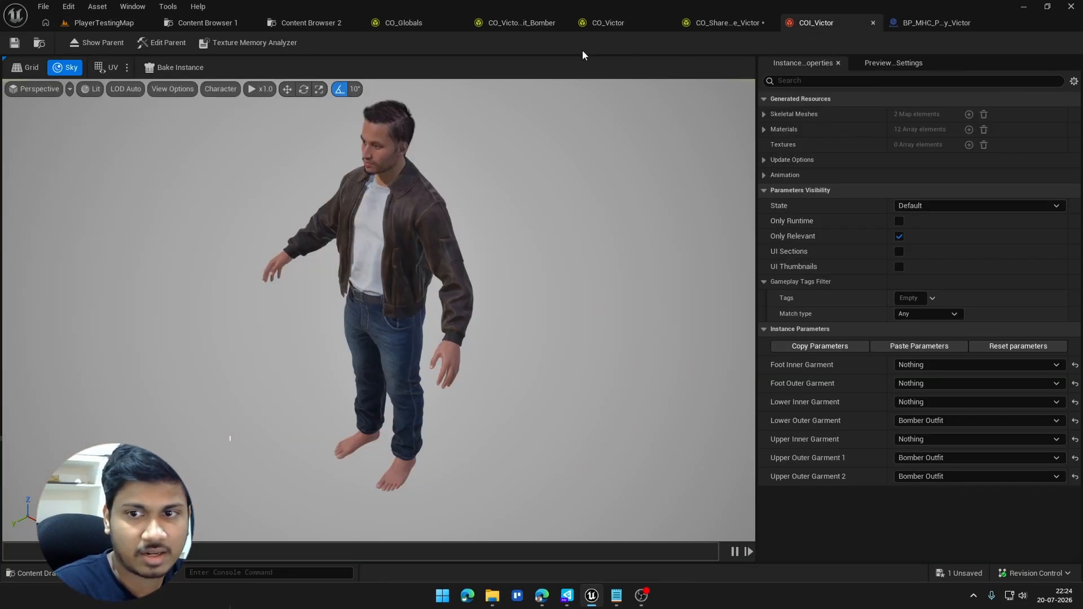
pyautogui.click(524, 22)
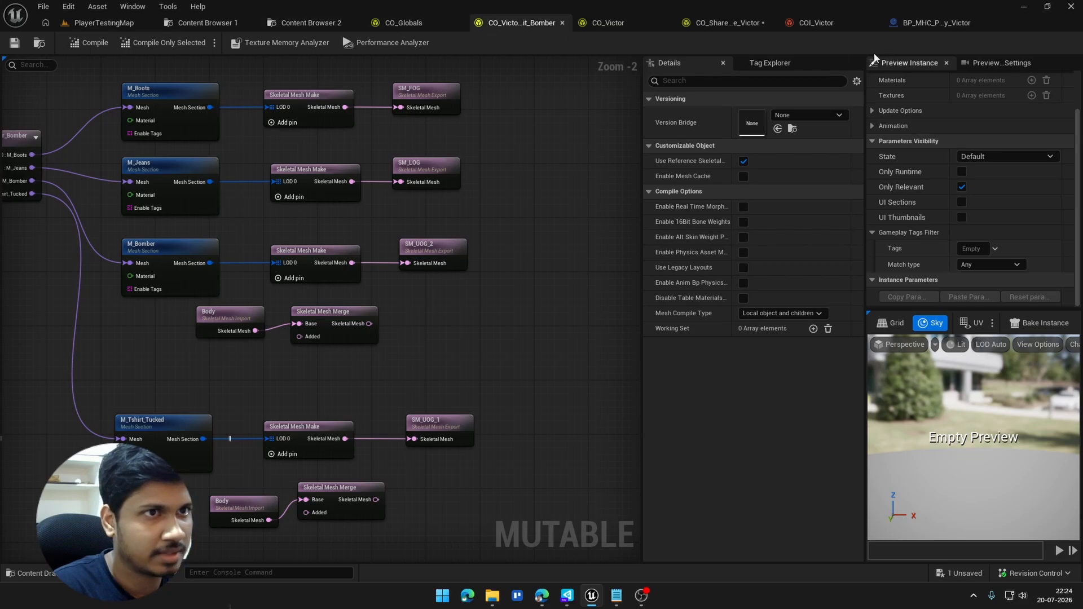
pyautogui.click(727, 23)
# Step: Set COI_Victor's Foot Outer Garment parameter to Bomber Outfit and save the instance
pyautogui.click(813, 23)
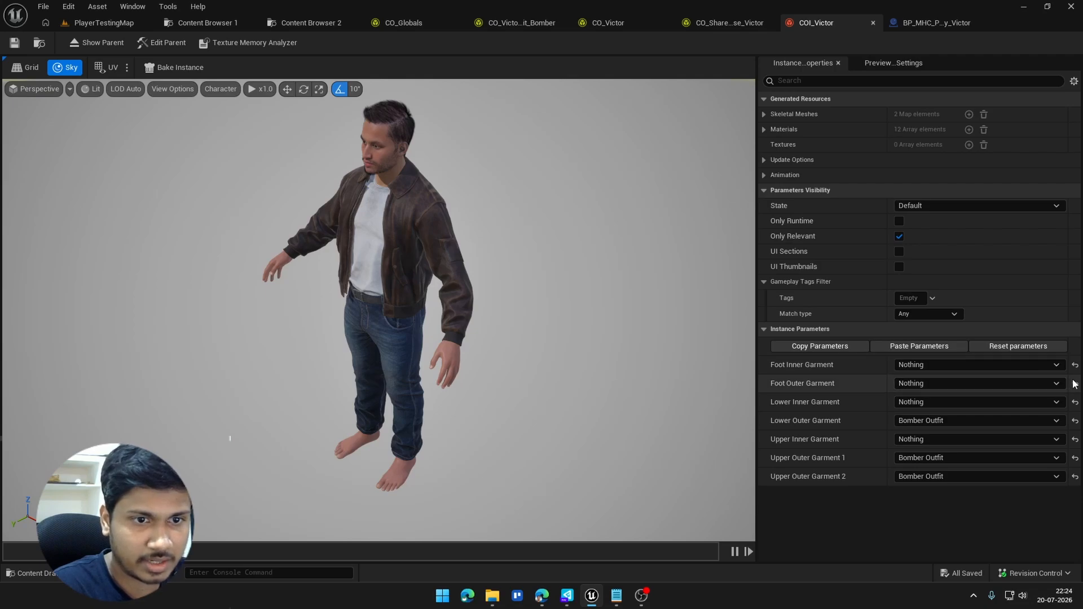
pyautogui.click(983, 383)
pyautogui.click(931, 420)
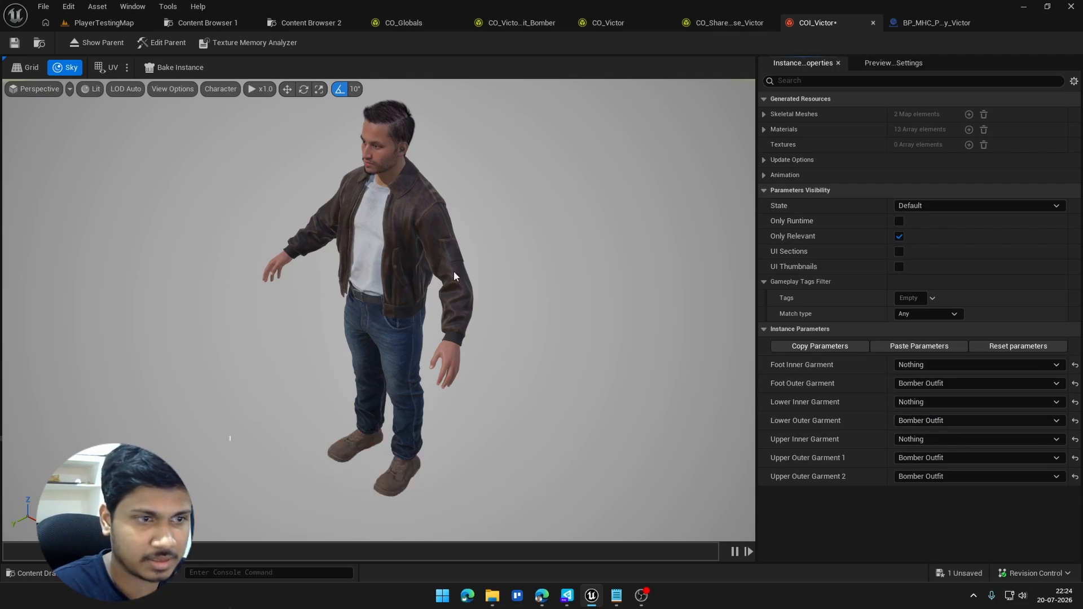
pyautogui.click(19, 43)
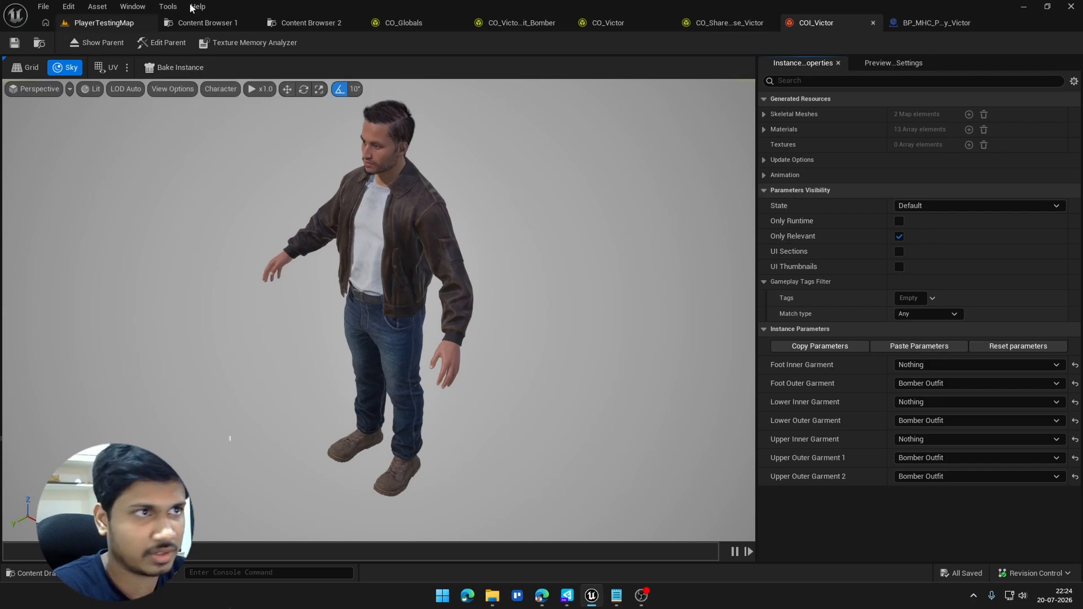
# Step: Open the BP_MHC_Primary_Victor blueprint from the MetaHumans/MHC_Primary_Victor content folder
pyautogui.click(519, 22)
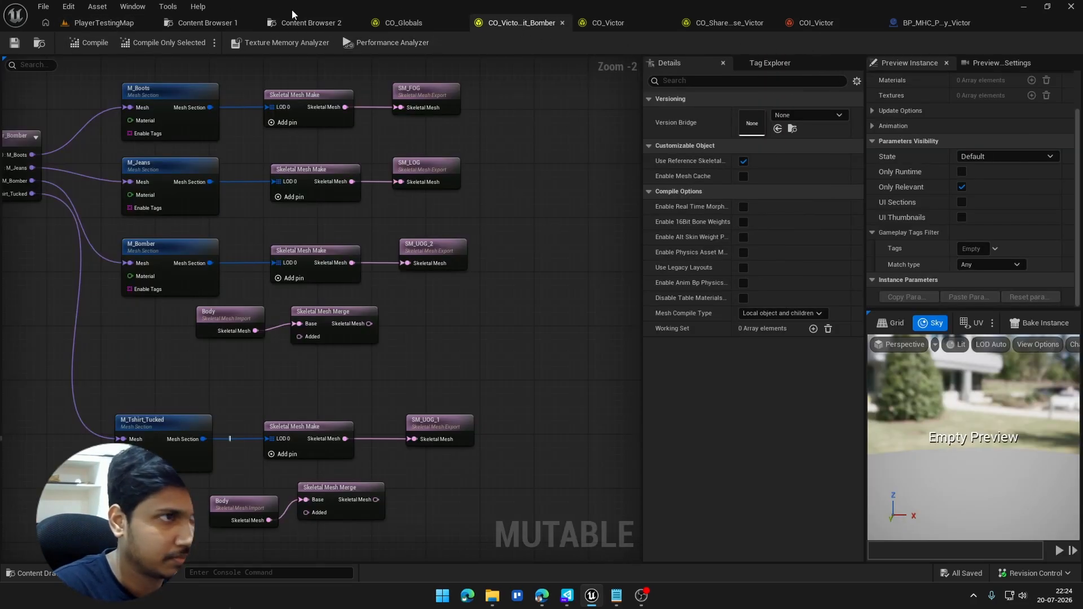
pyautogui.click(326, 23)
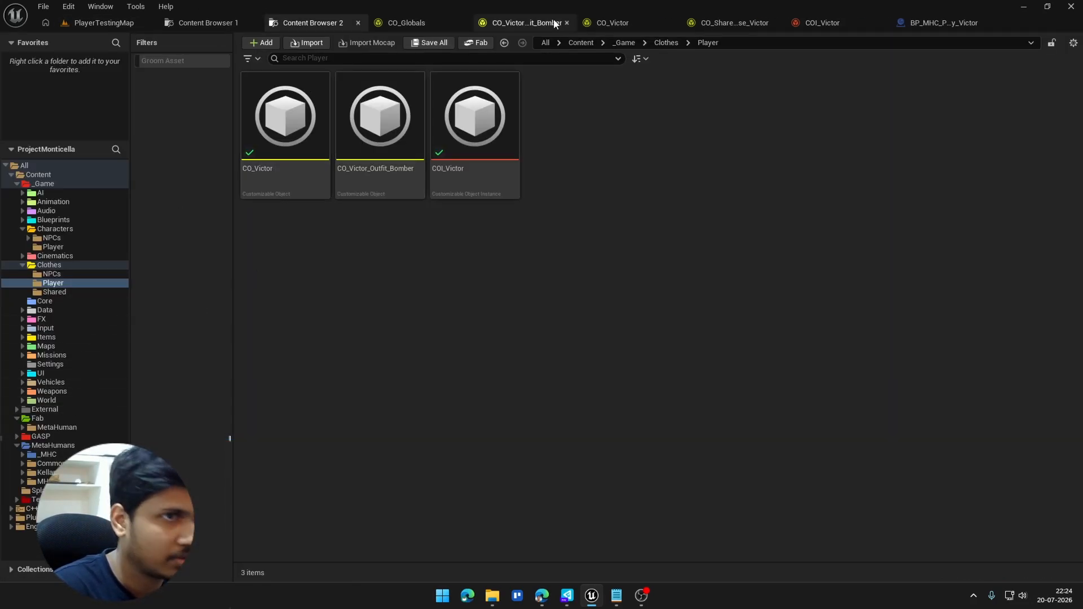
pyautogui.click(944, 23)
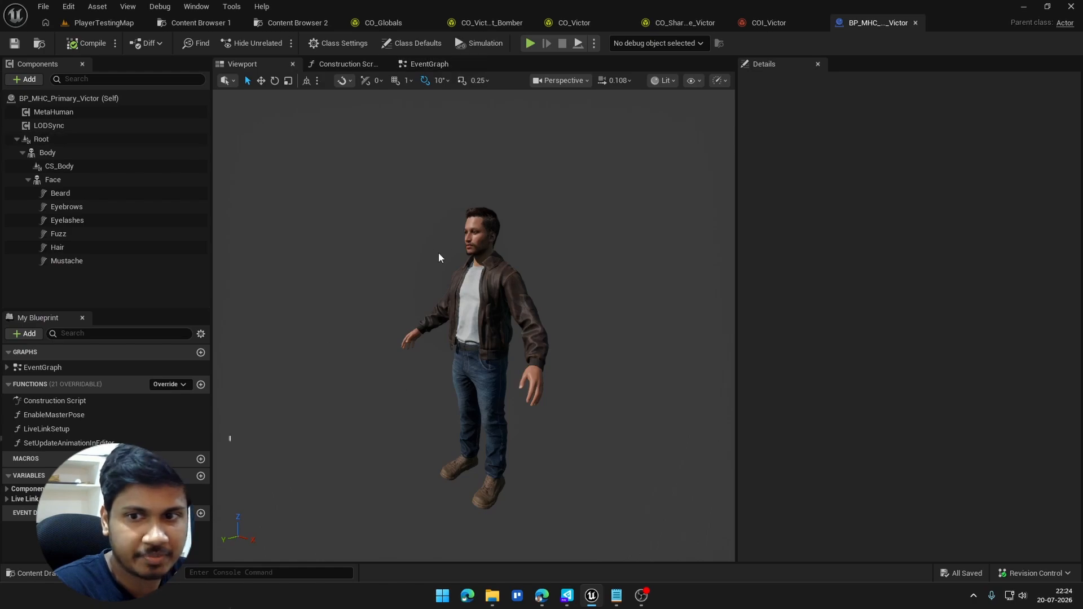
pyautogui.click(286, 25)
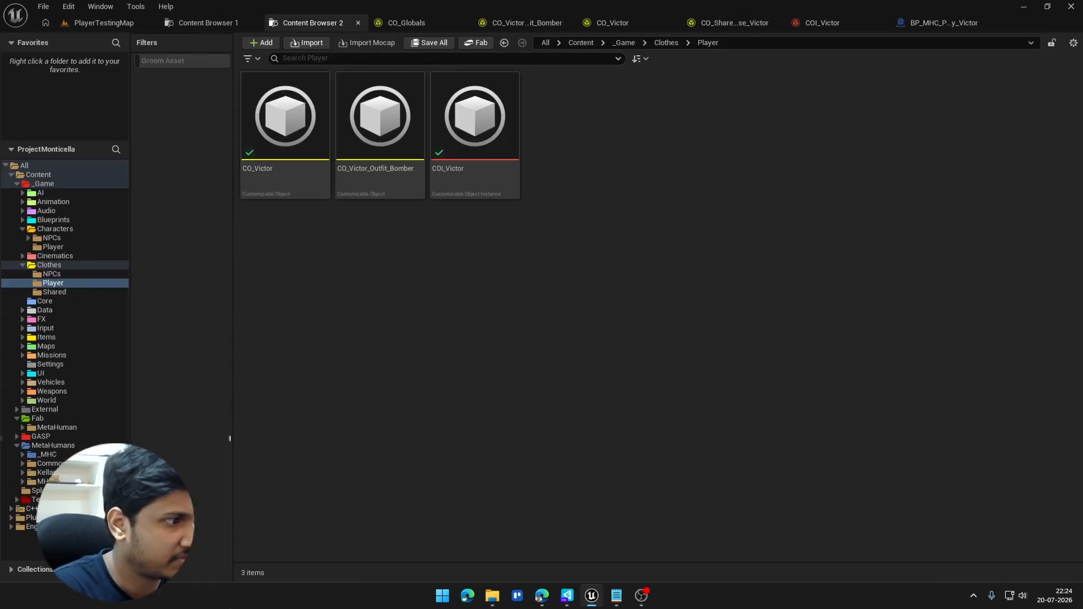
pyautogui.click(56, 447)
pyautogui.doubleClick(581, 135)
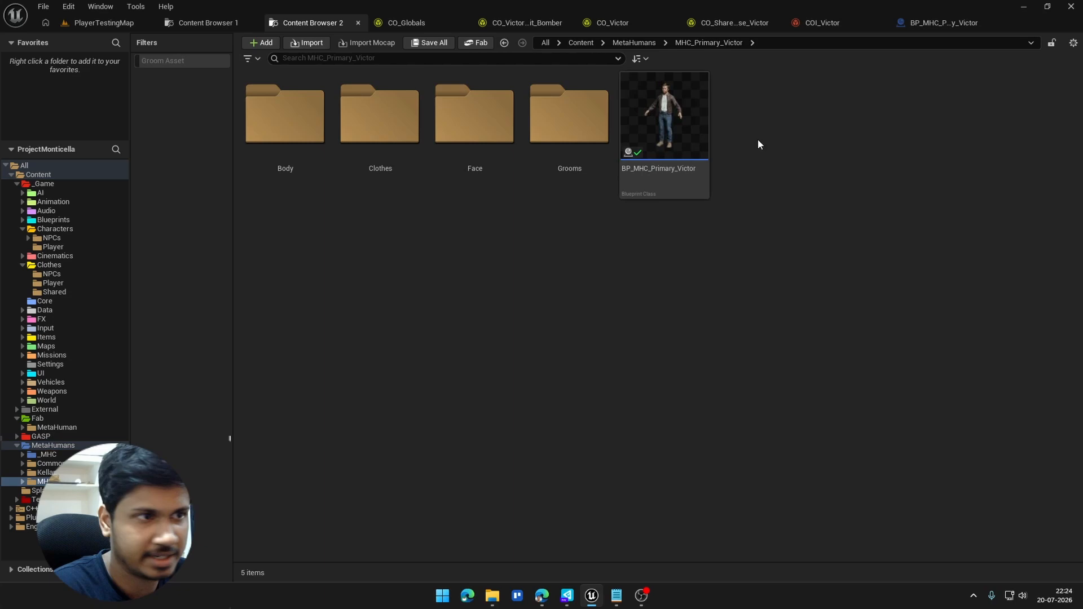
pyautogui.doubleClick(696, 118)
# Step: Review the Body and CS_Body components in BP_MHC_Primary_Victor, and delete CS_Body
pyautogui.click(83, 160)
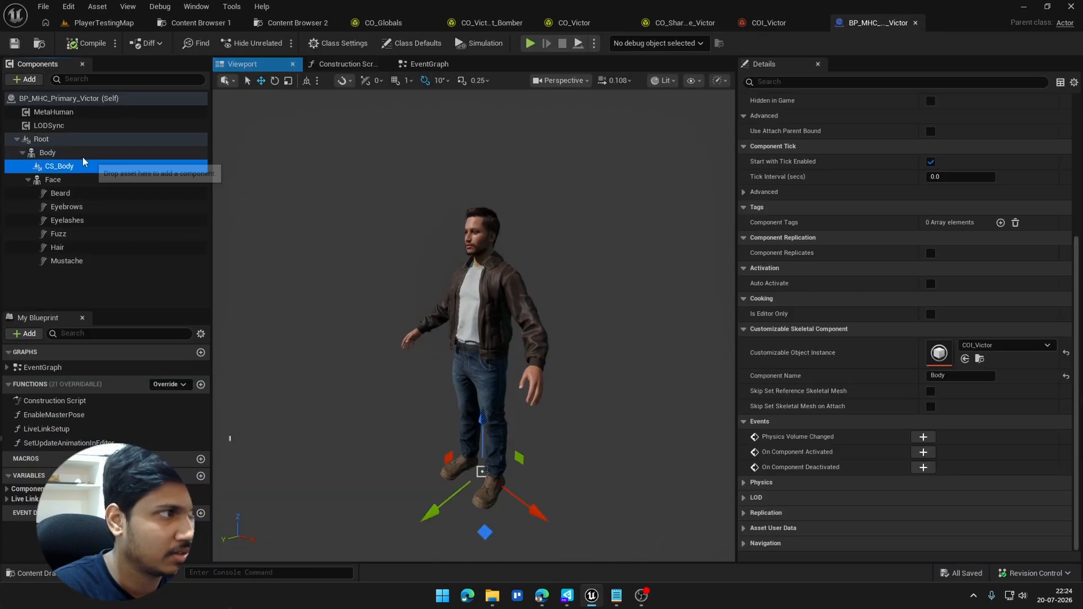
pyautogui.click(81, 156)
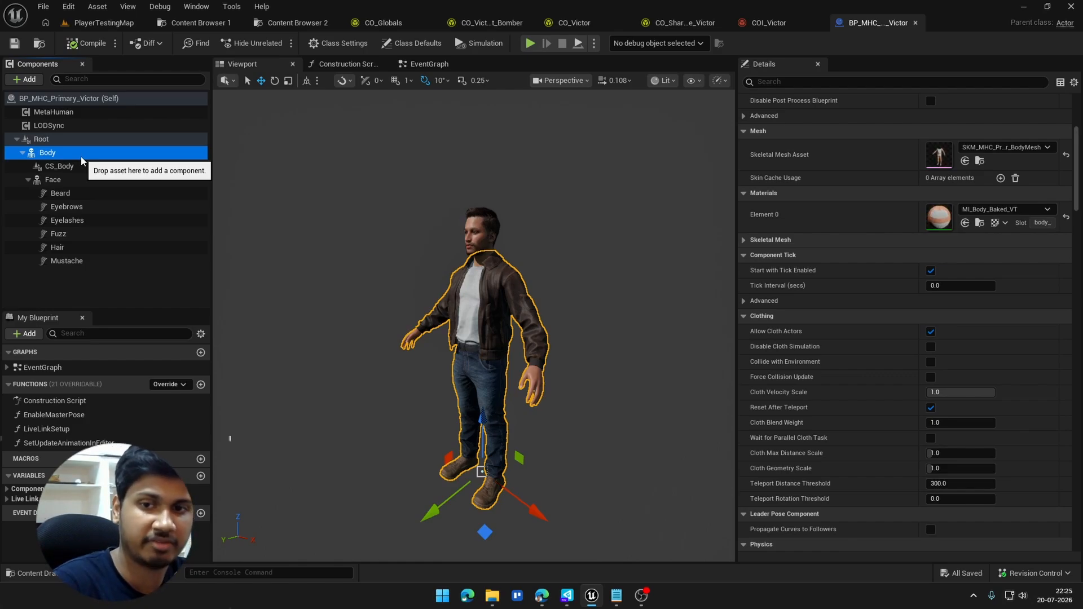
pyautogui.click(66, 167)
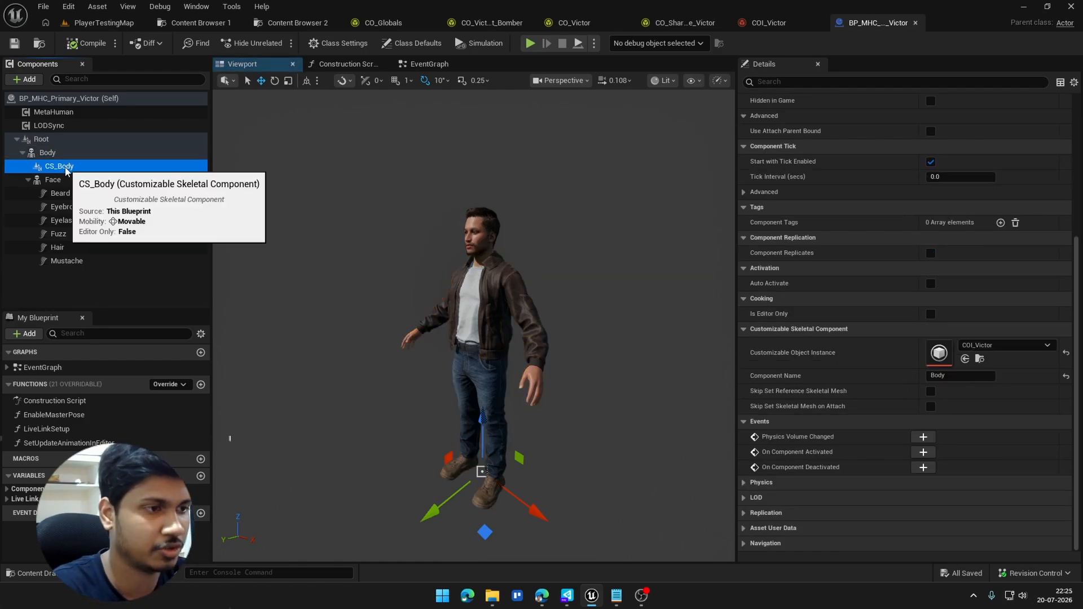
pyautogui.press('Delete')
# Step: Add a Customizable Skeletal component to the blueprint and attach it under the Body component
pyautogui.click(25, 79)
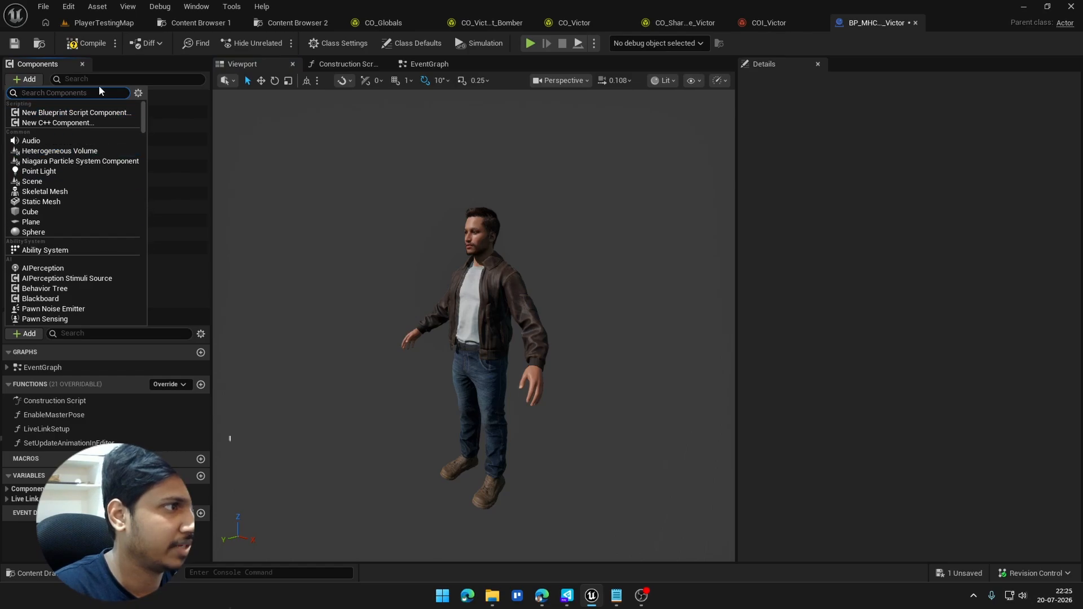
pyautogui.write('cus')
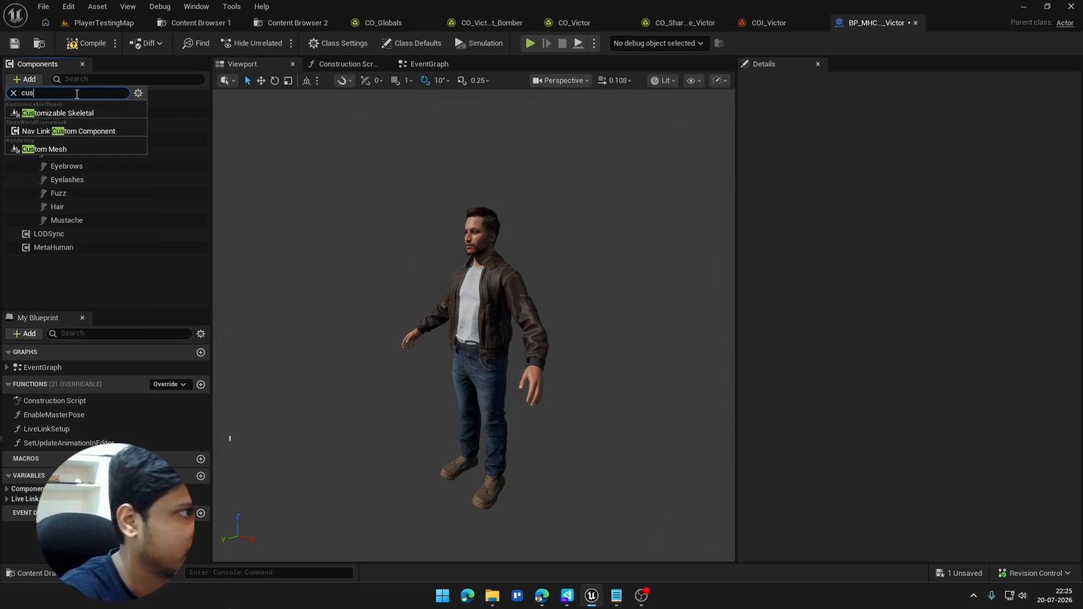
pyautogui.click(96, 112)
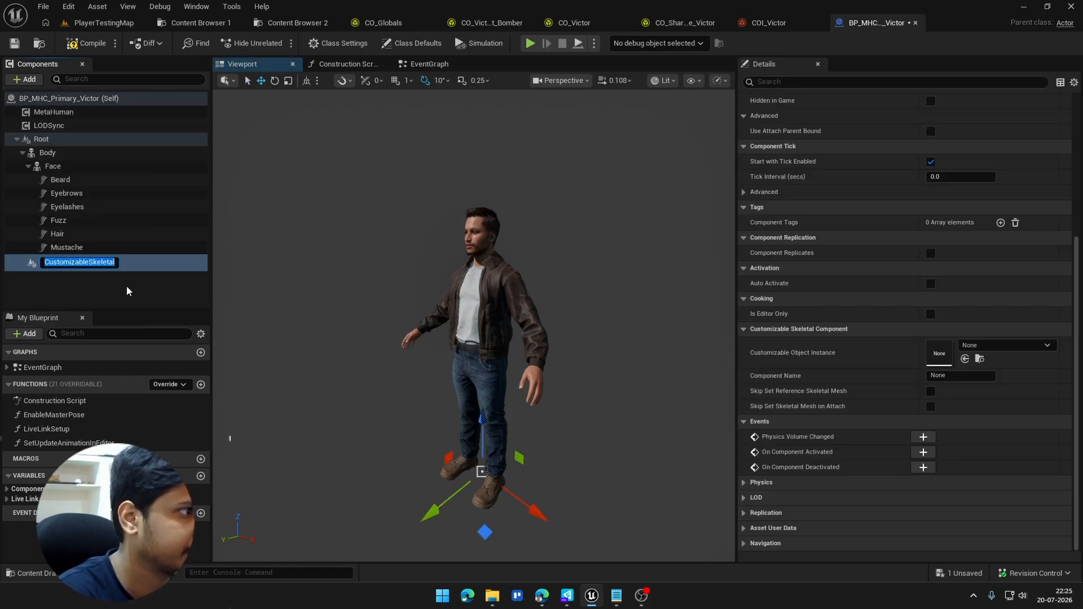
pyautogui.click(126, 286)
pyautogui.moveTo(155, 264); pyautogui.dragTo(82, 156)
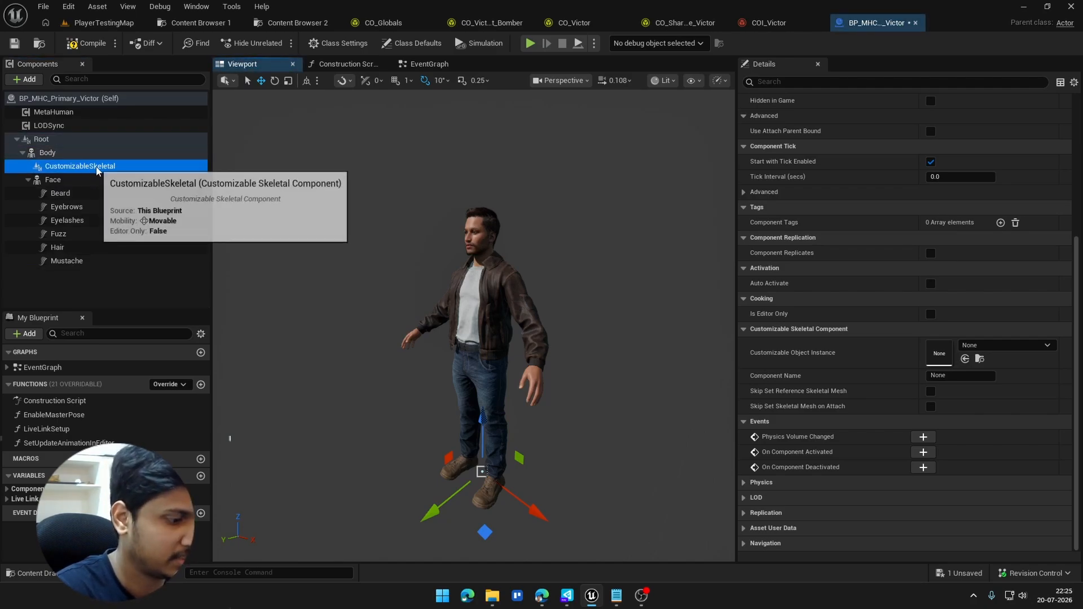
# Step: Rename the new Customizable Skeletal component as CS_Body
pyautogui.press('F2')
pyautogui.write('CS')
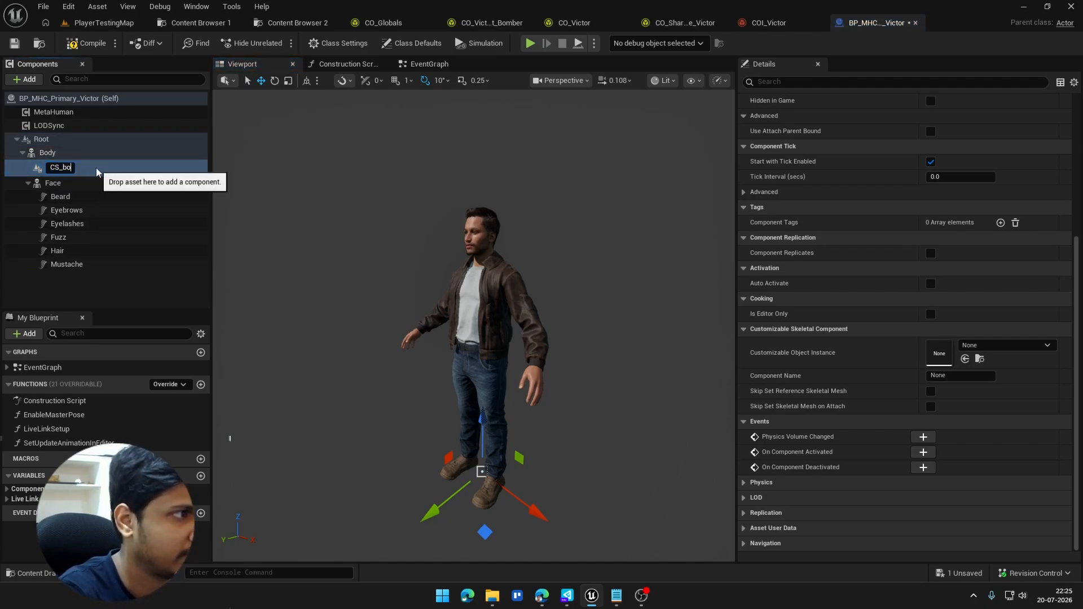
pyautogui.write('_Body')
pyautogui.press('Return')
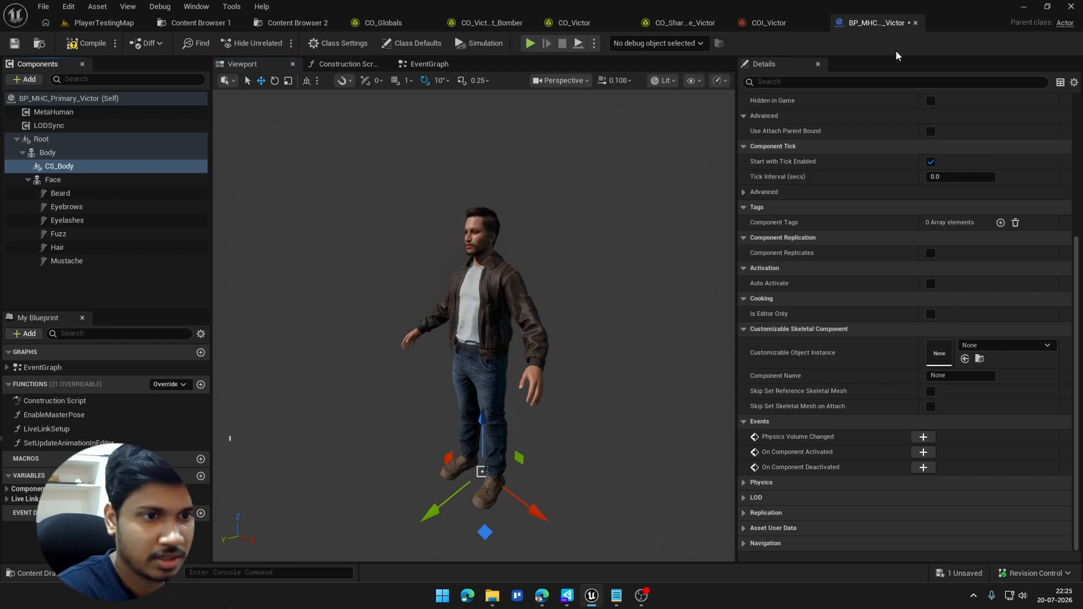
# Step: Assign COI_Victor as CS_Body's Customizable Object Instance and set its Component Name to Body
pyautogui.click(991, 344)
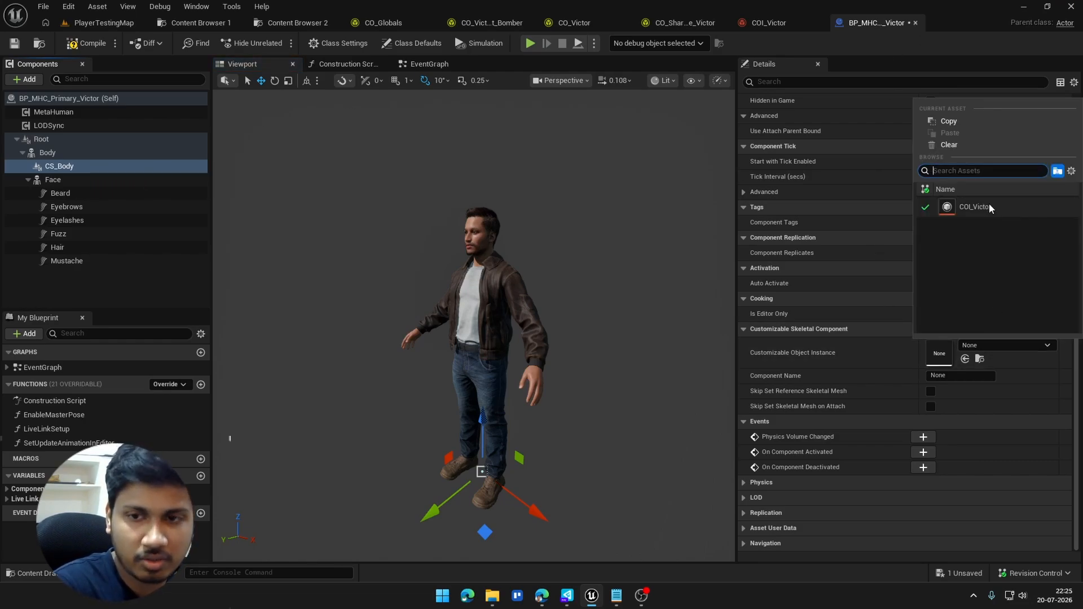
pyautogui.click(974, 207)
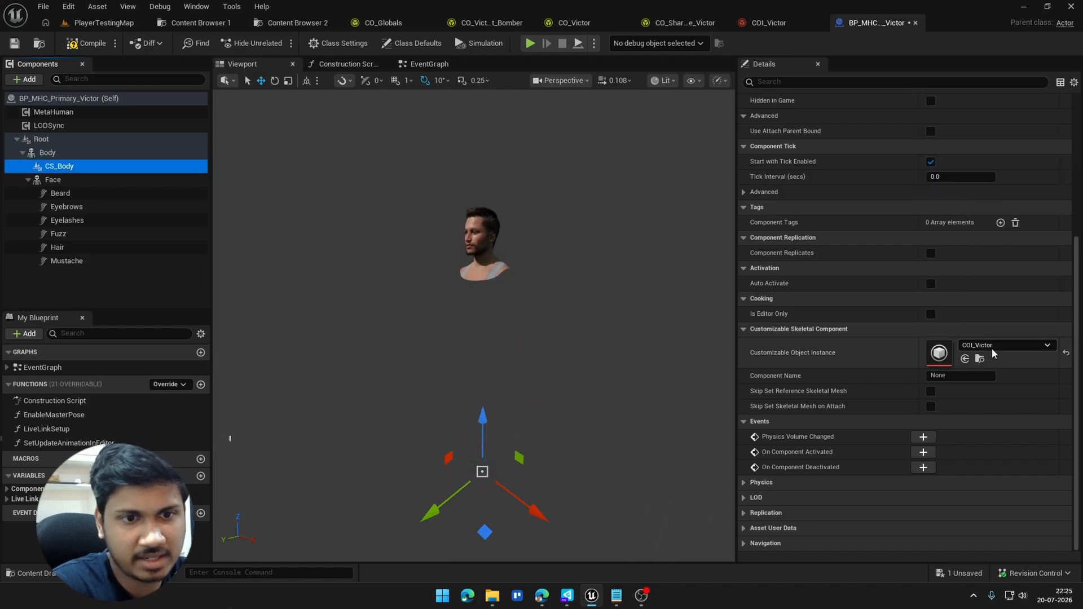
pyautogui.click(991, 374)
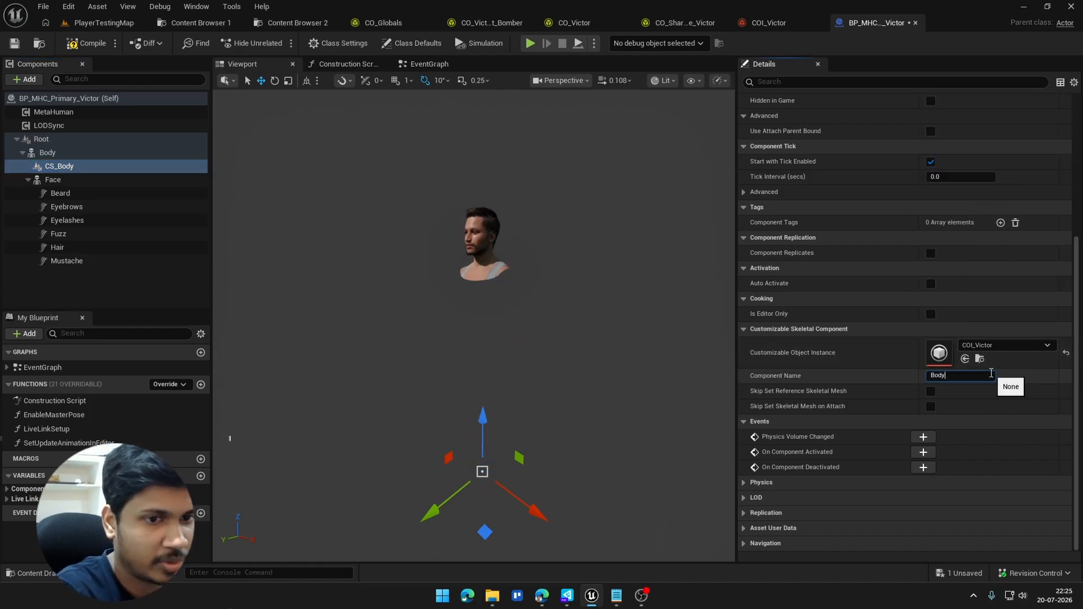
pyautogui.press('Return')
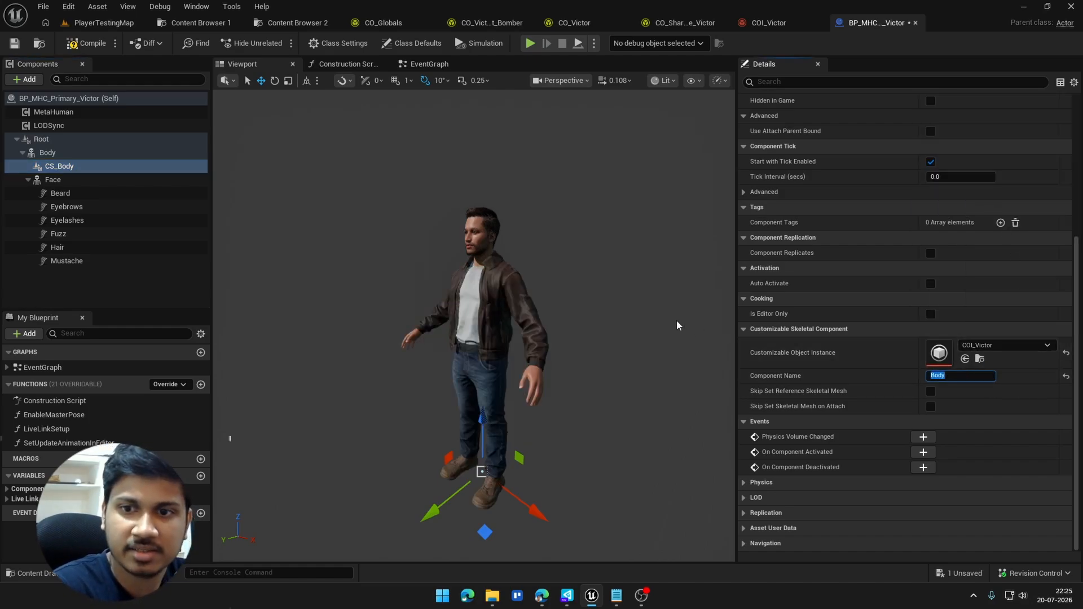
pyautogui.click(661, 301)
pyautogui.click(468, 254)
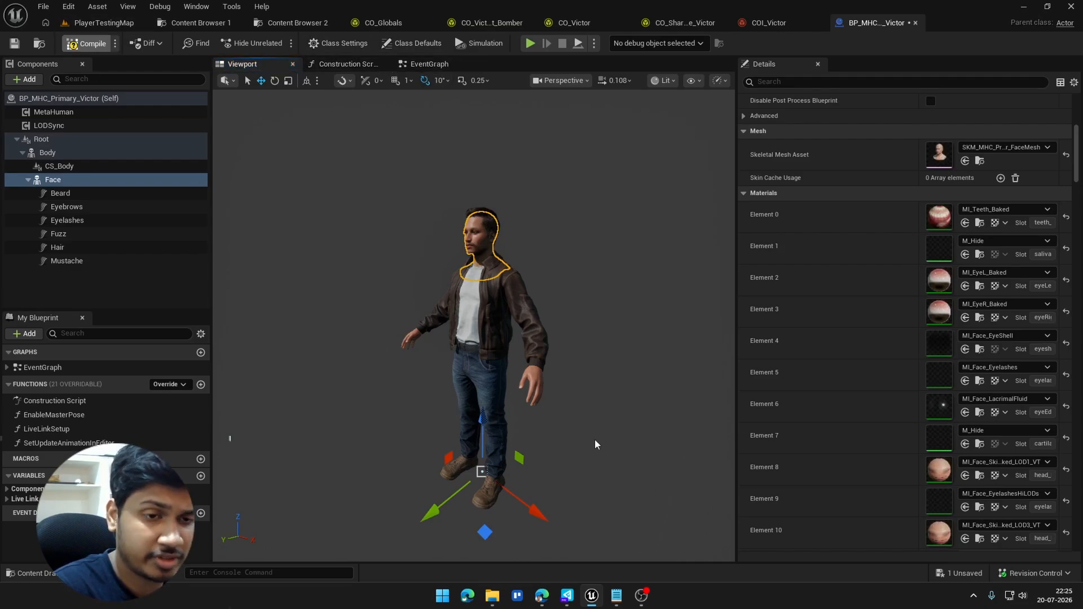
pyautogui.click(60, 166)
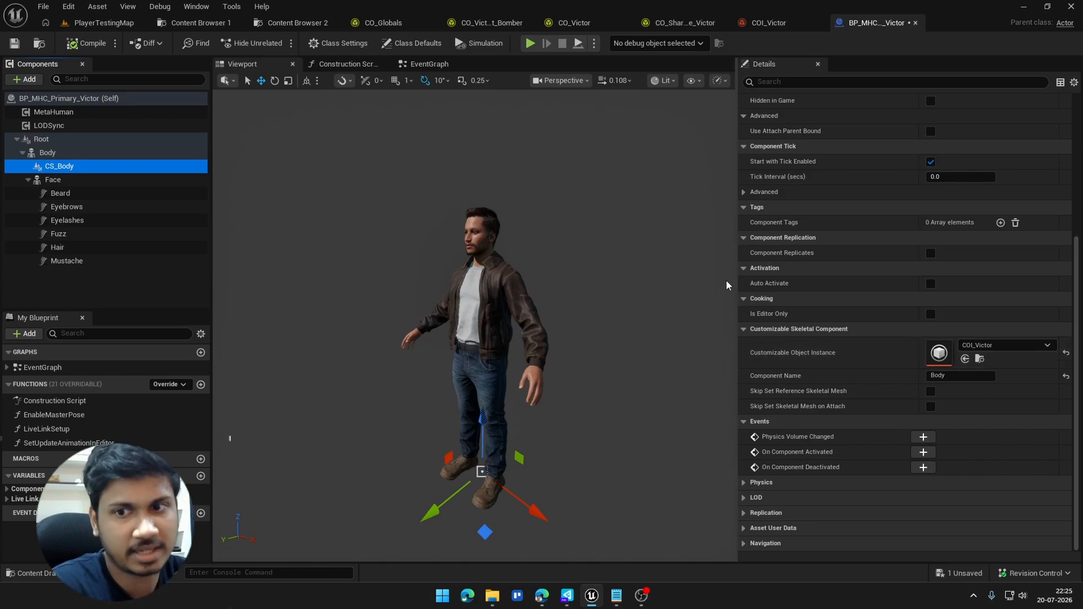
# Step: Add an Event BeginPlay node to empty space above the Live Link setup in BP_MHC_Primary_Victor's EventGraph
pyautogui.click(410, 64)
pyautogui.scroll(-3, 436, 299)
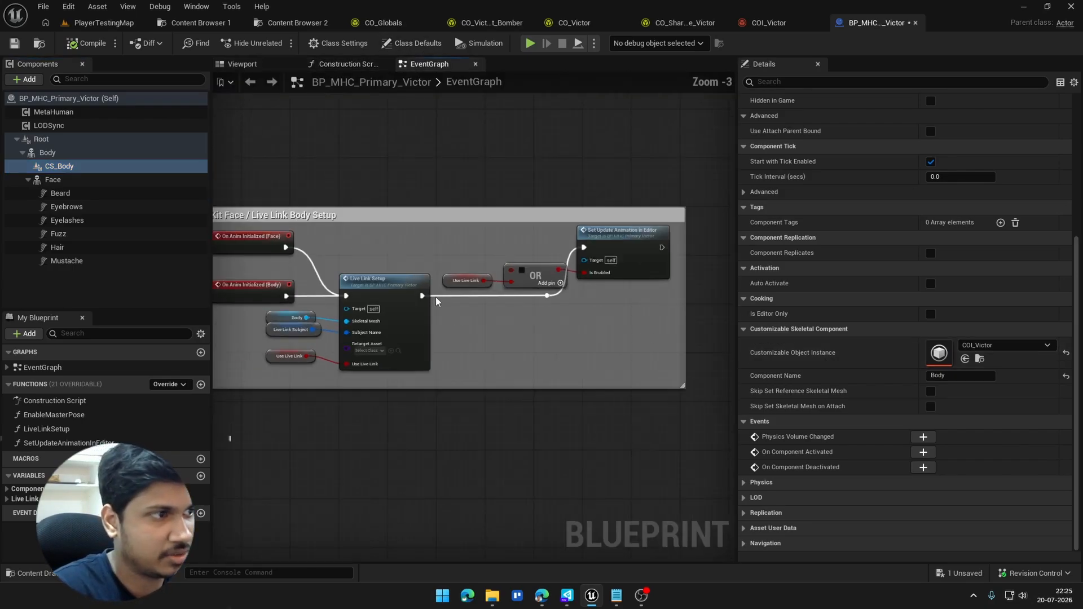
pyautogui.moveTo(441, 300); pyautogui.dragTo(473, 437, button='right')
pyautogui.rightClick(297, 182)
pyautogui.write('deb')
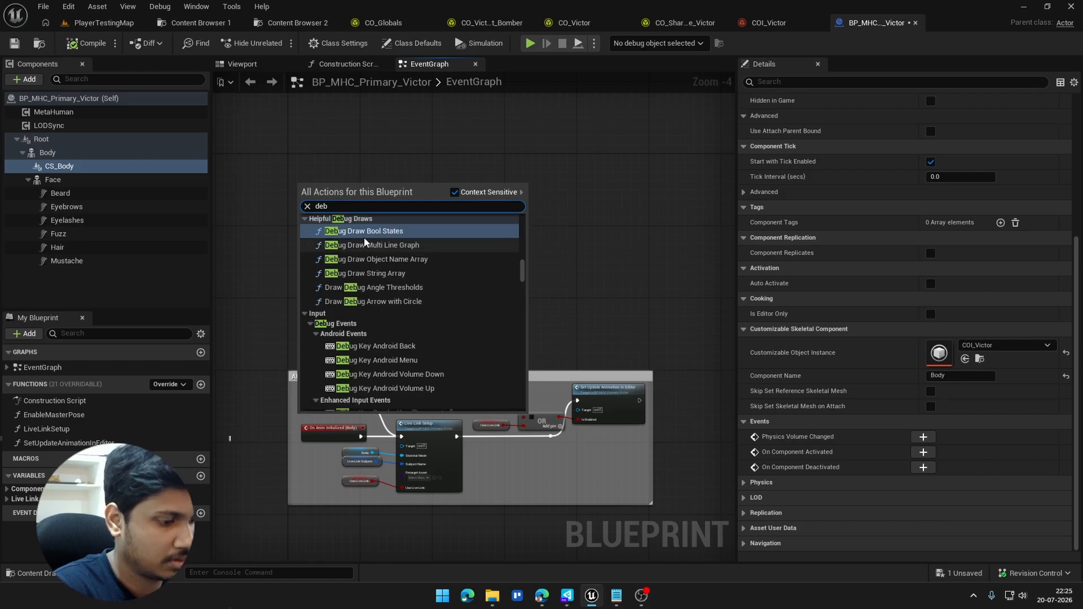
pyautogui.rightClick(420, 136)
pyautogui.write('beg')
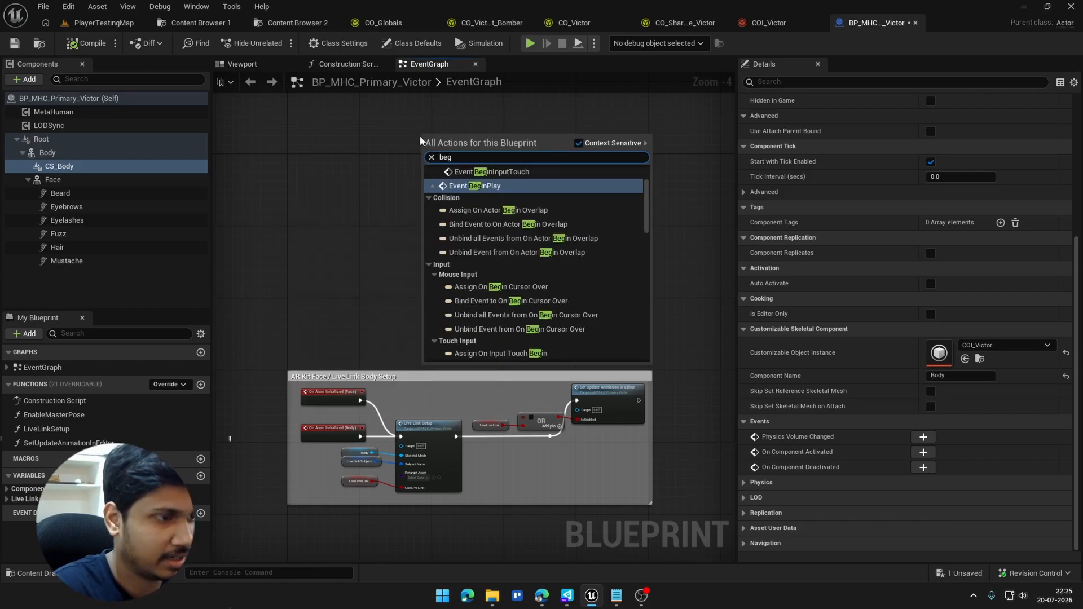
pyautogui.click(467, 187)
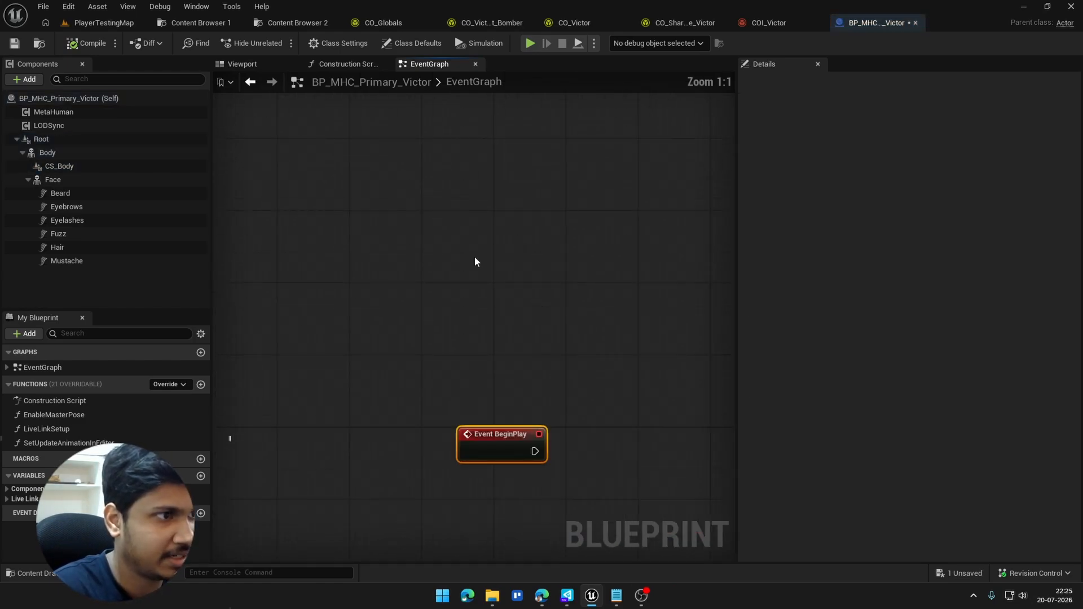
# Step: Add a Delay node with a 4-second duration, connect it to Event BeginPlay, and align the two nodes
pyautogui.click(530, 275)
pyautogui.moveTo(531, 275); pyautogui.dragTo(467, 245, button='right')
pyautogui.press('d')
pyautogui.click(454, 217)
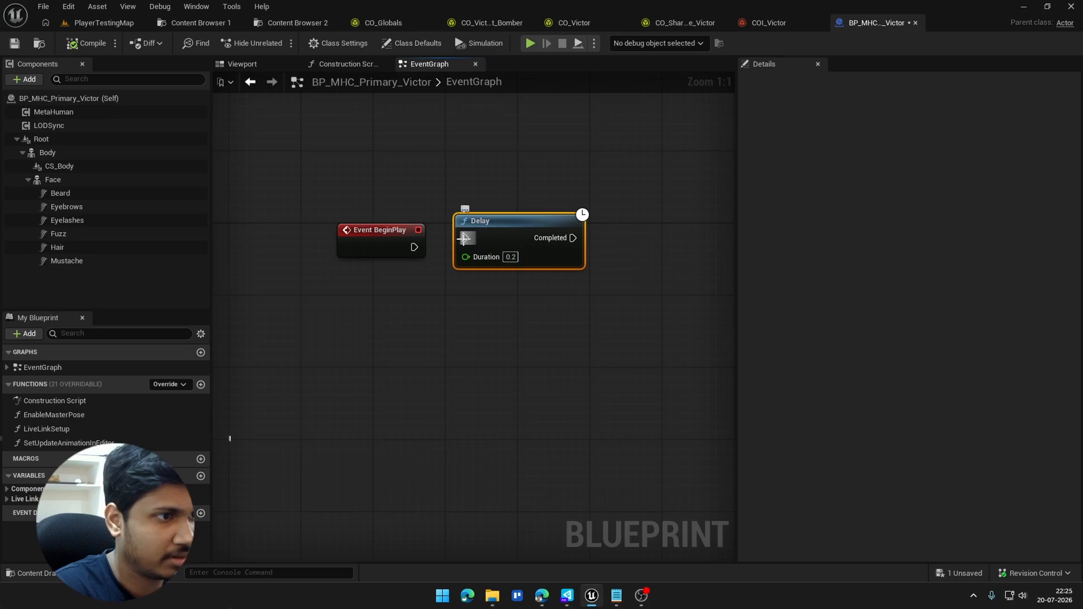
pyautogui.moveTo(464, 238); pyautogui.dragTo(414, 247)
pyautogui.write('4')
pyautogui.press('Return')
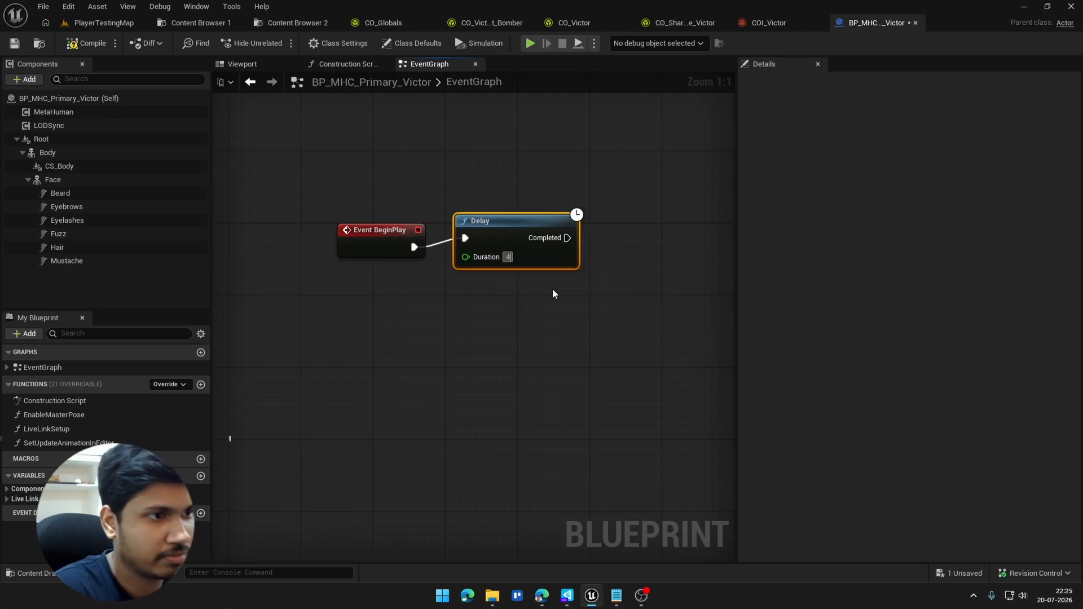
pyautogui.moveTo(552, 250); pyautogui.dragTo(561, 259)
pyautogui.moveTo(557, 263); pyautogui.dragTo(434, 272, button='right')
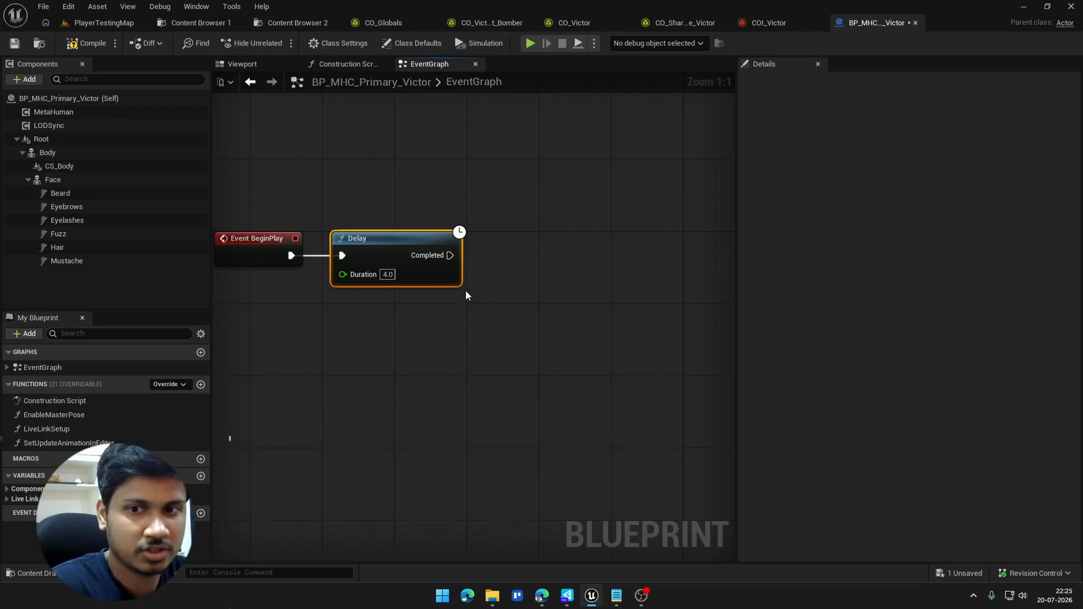
# Step: Add a CS_Body reference above the Delay node and feed it into a Get Customizable Object Instance node
pyautogui.click(460, 315)
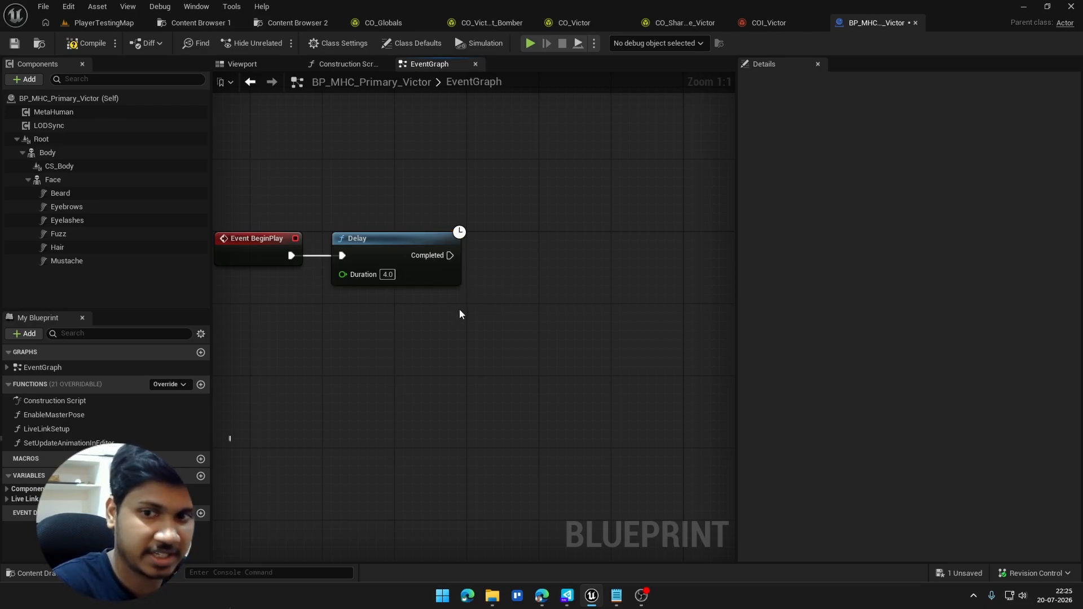
pyautogui.moveTo(474, 280); pyautogui.dragTo(433, 271, button='right')
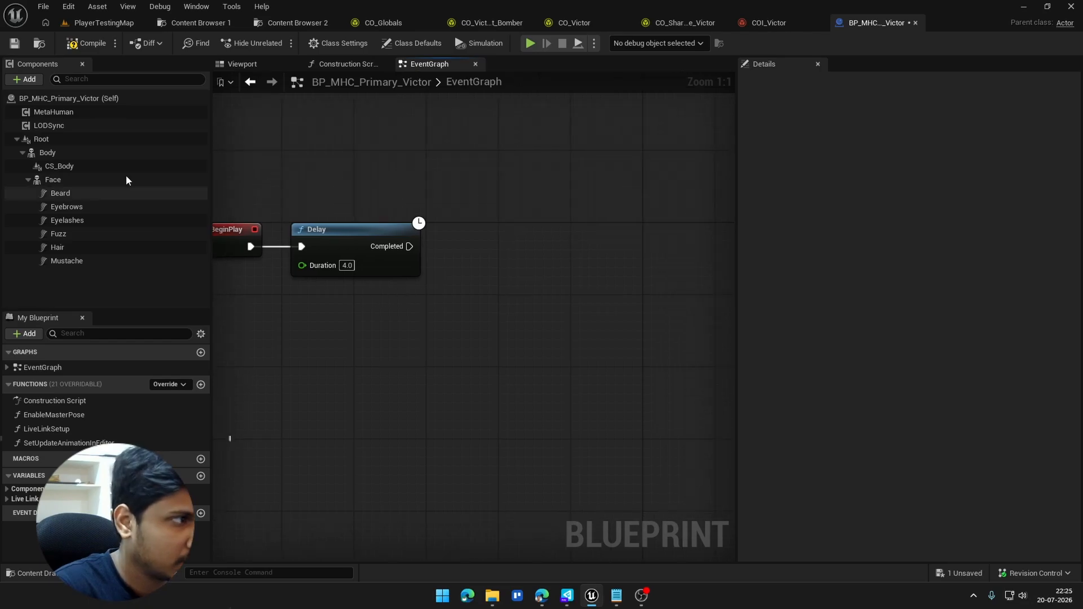
pyautogui.moveTo(101, 164); pyautogui.dragTo(371, 164)
pyautogui.write('get c')
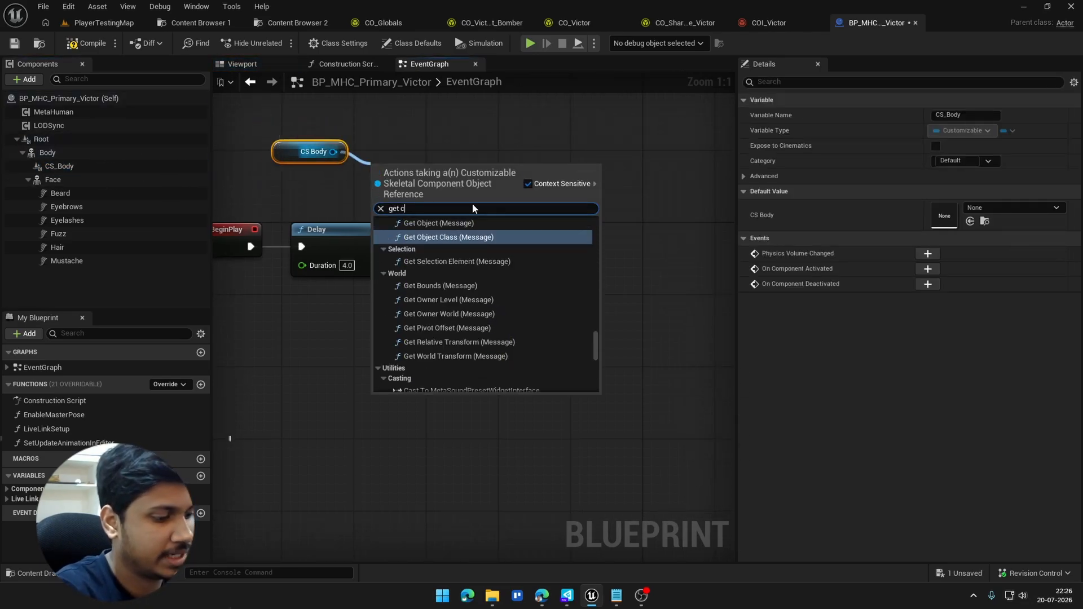
pyautogui.write('ustomi')
pyautogui.press('Return')
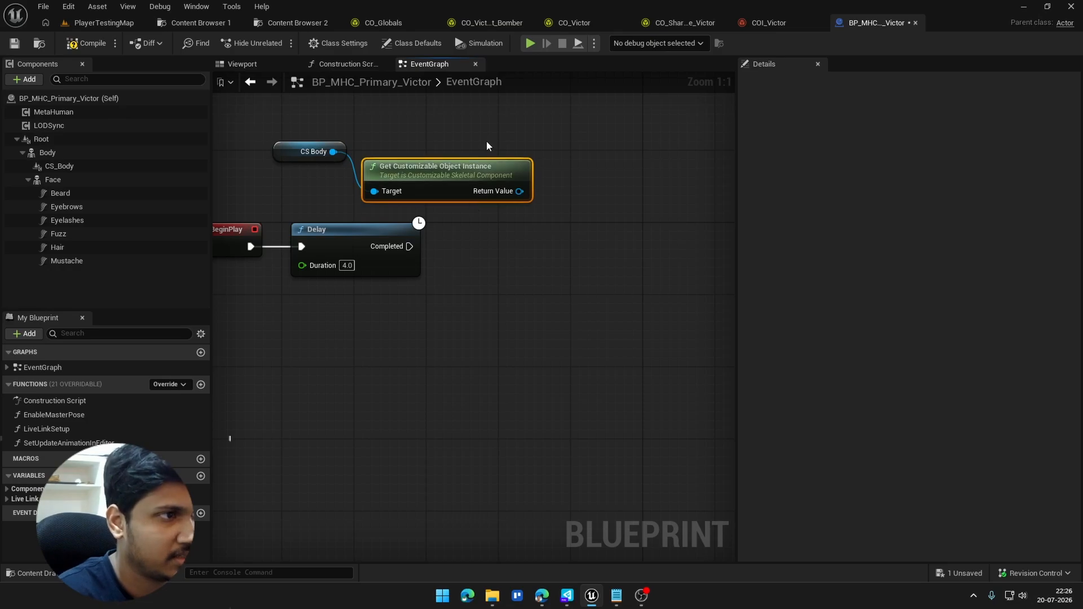
pyautogui.moveTo(460, 153); pyautogui.dragTo(441, 144)
# Step: Add a Set Enum Parameter Selected Option node from the instance's Return Value and connect the Delay's Completed output to it
pyautogui.moveTo(519, 155); pyautogui.dragTo(540, 287)
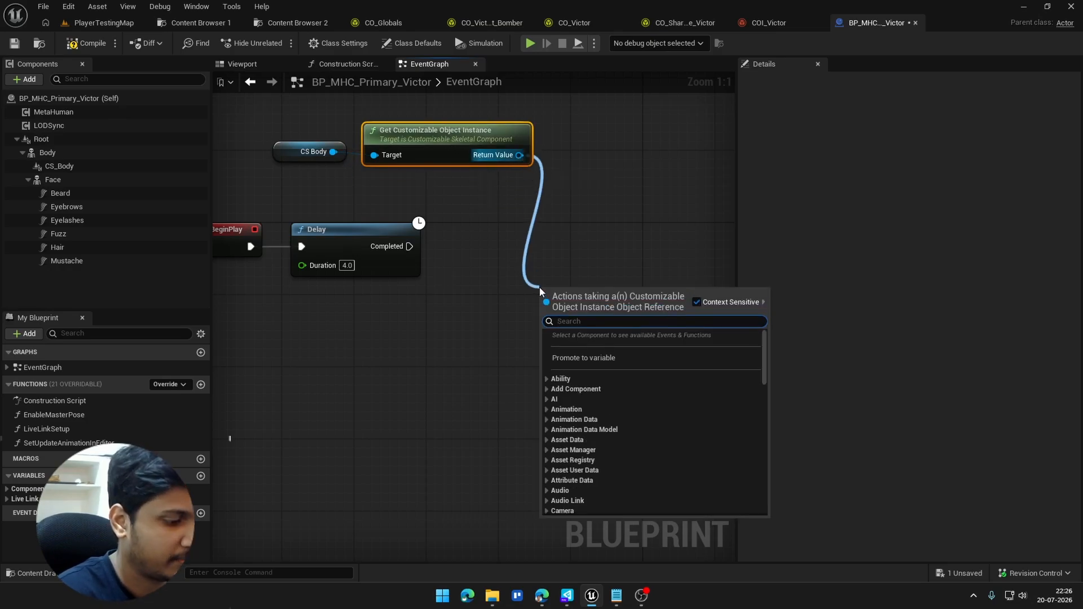
pyautogui.write('set enum')
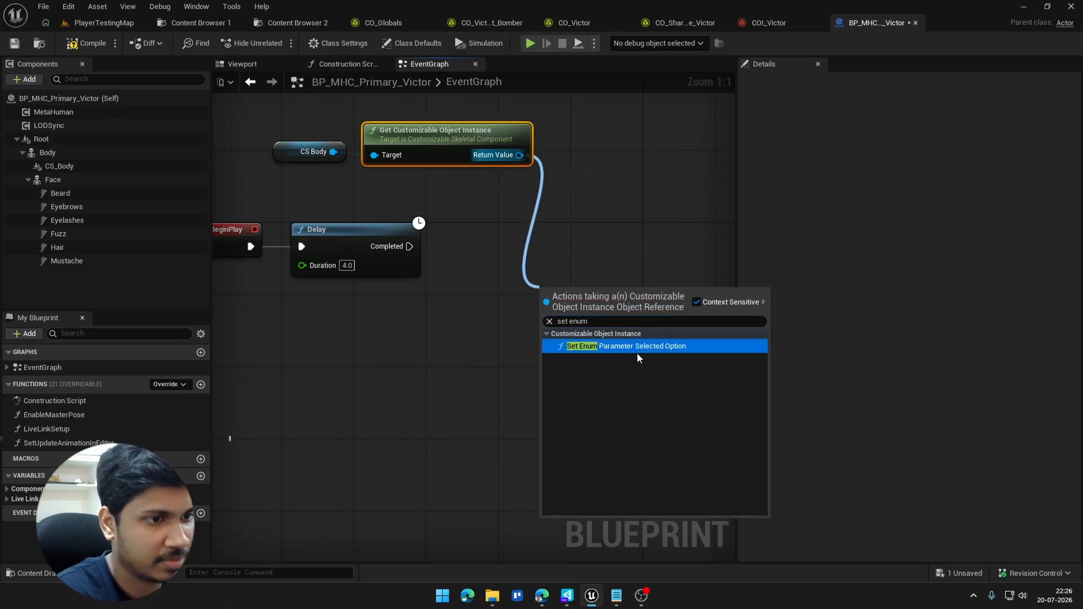
pyautogui.click(638, 350)
pyautogui.moveTo(580, 286); pyautogui.dragTo(544, 213)
pyautogui.moveTo(515, 246); pyautogui.dragTo(409, 247)
# Step: Check the garment parameter names in COI_Victor and set the enum node's Param Name to Foot Outer Garment
pyautogui.click(773, 23)
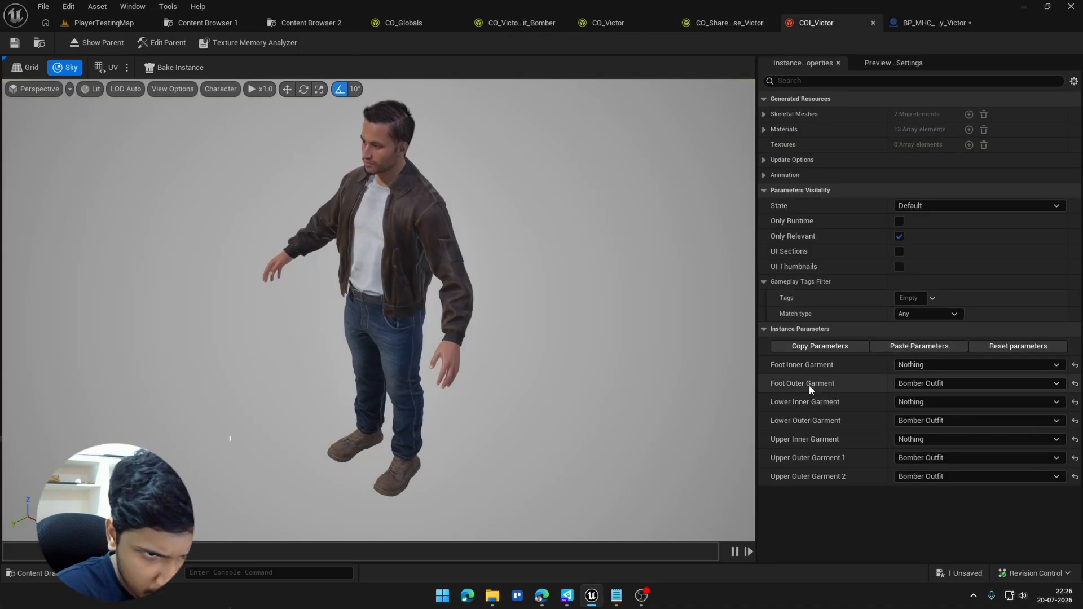
pyautogui.click(953, 23)
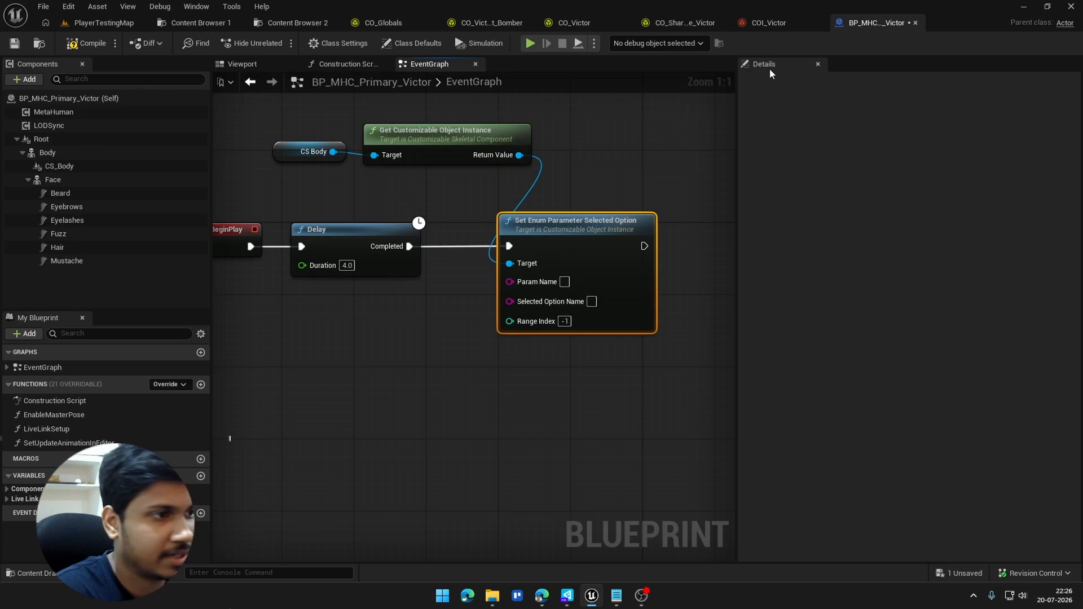
pyautogui.click(566, 284)
pyautogui.write('Foot Outer Garment')
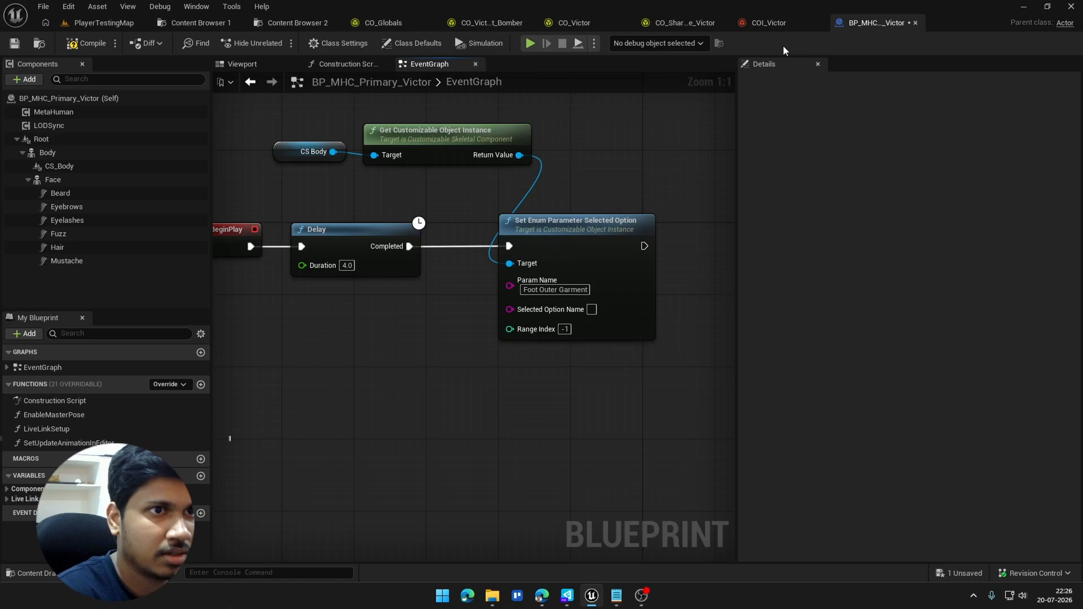
# Step: Check the available Foot Outer Garment options in COI_Victor and set the enum node's Selected Option Name to Nothing
pyautogui.click(769, 23)
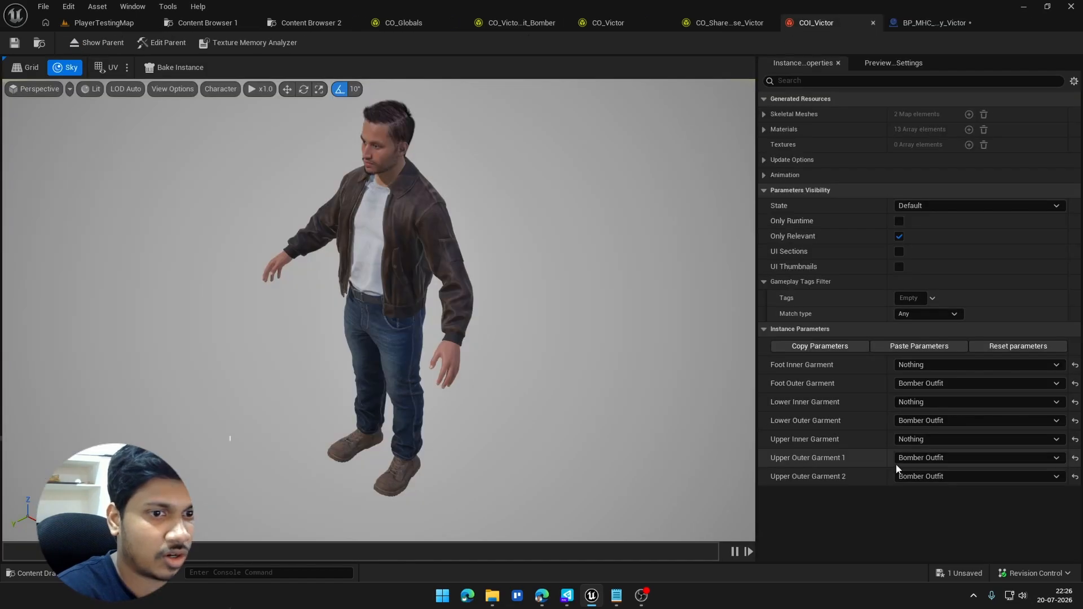
pyautogui.click(942, 386)
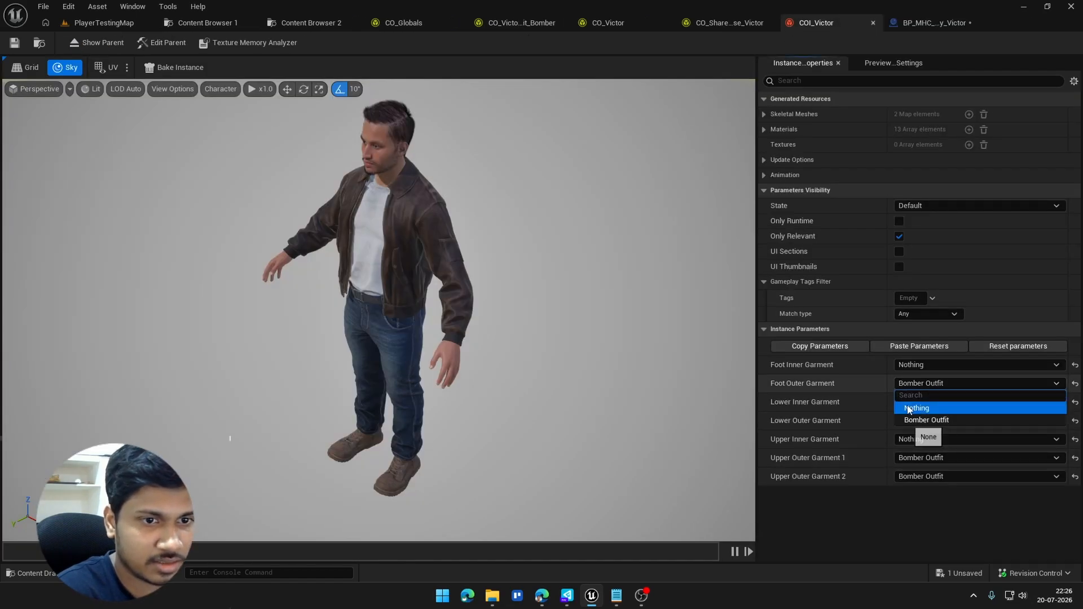
pyautogui.click(919, 25)
pyautogui.write('N')
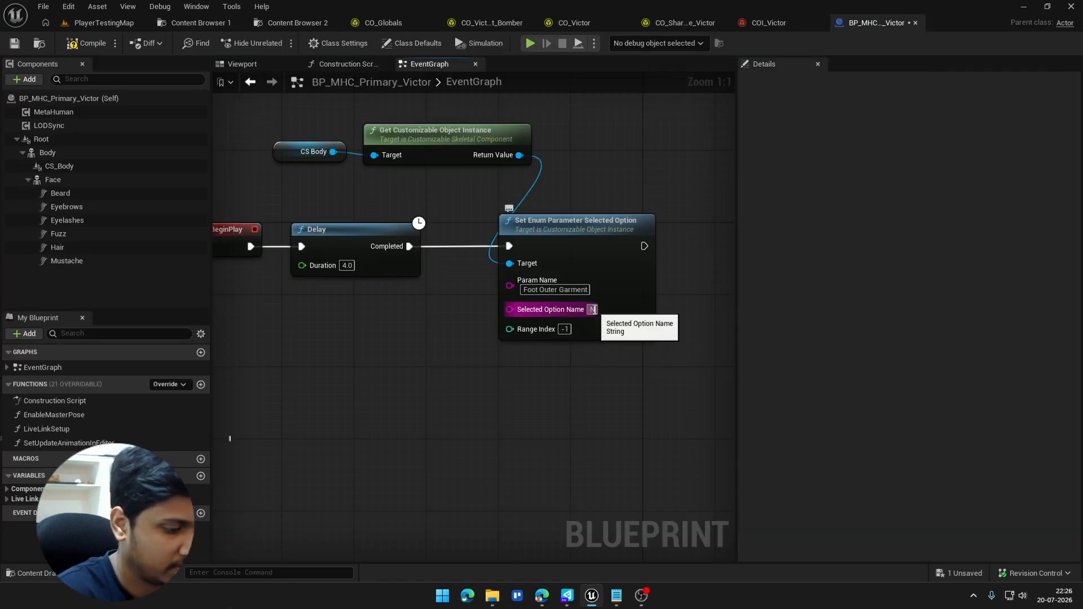
pyautogui.write('othing')
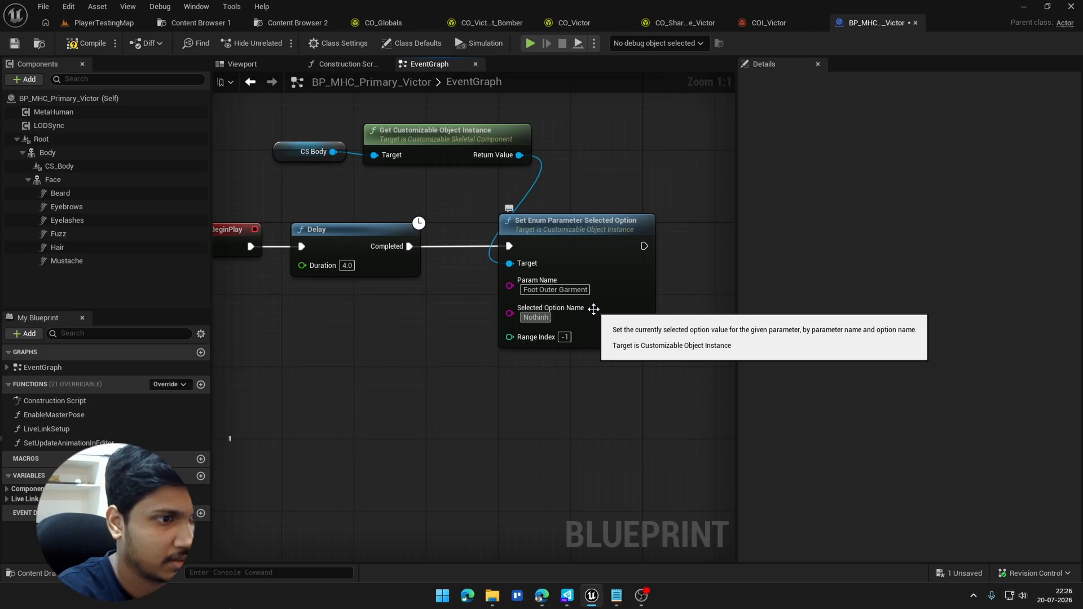
# Step: Add an Update Skeletal Mesh Async node from the instance's Return Value and connect it after Set Enum Parameter Selected Option
pyautogui.moveTo(680, 311); pyautogui.dragTo(543, 308, button='right')
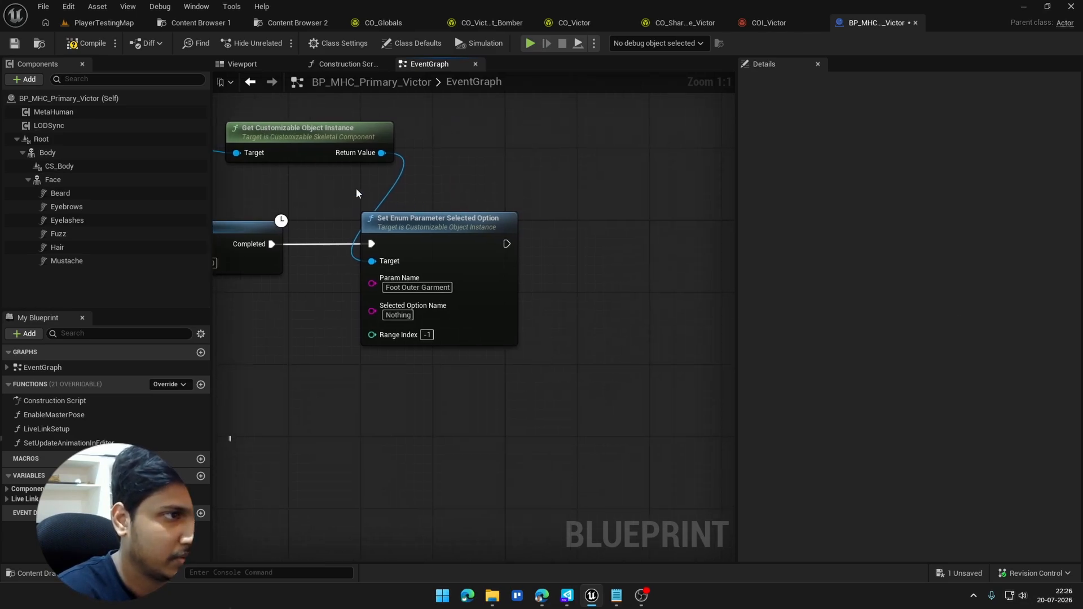
pyautogui.moveTo(381, 153); pyautogui.dragTo(498, 152)
pyautogui.write('up')
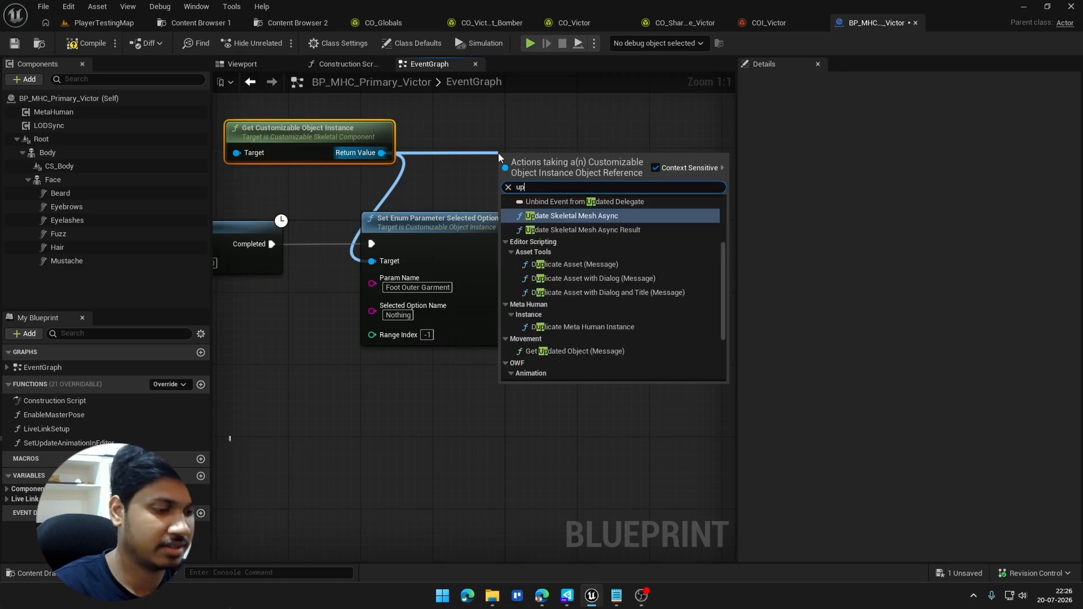
pyautogui.click(588, 218)
pyautogui.moveTo(546, 185); pyautogui.dragTo(507, 243)
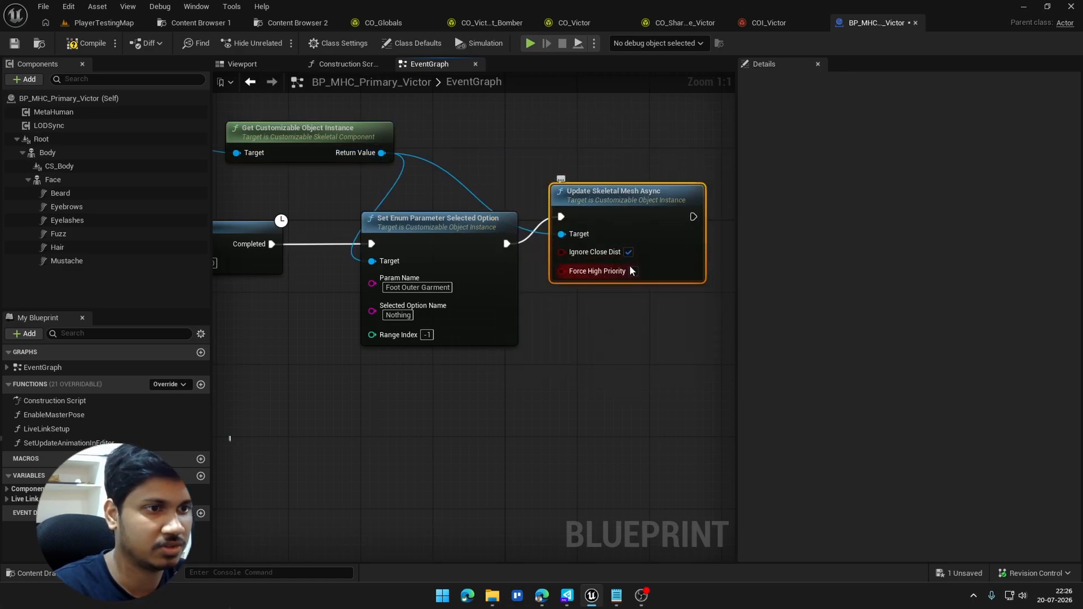
# Step: Align the Update Skeletal Mesh Async node with Ignore Close Dist and Force High Priority enabled, and compile and save the Blueprint
pyautogui.click(628, 252)
pyautogui.moveTo(649, 209); pyautogui.dragTo(601, 244)
pyautogui.click(87, 43)
pyautogui.click(14, 43)
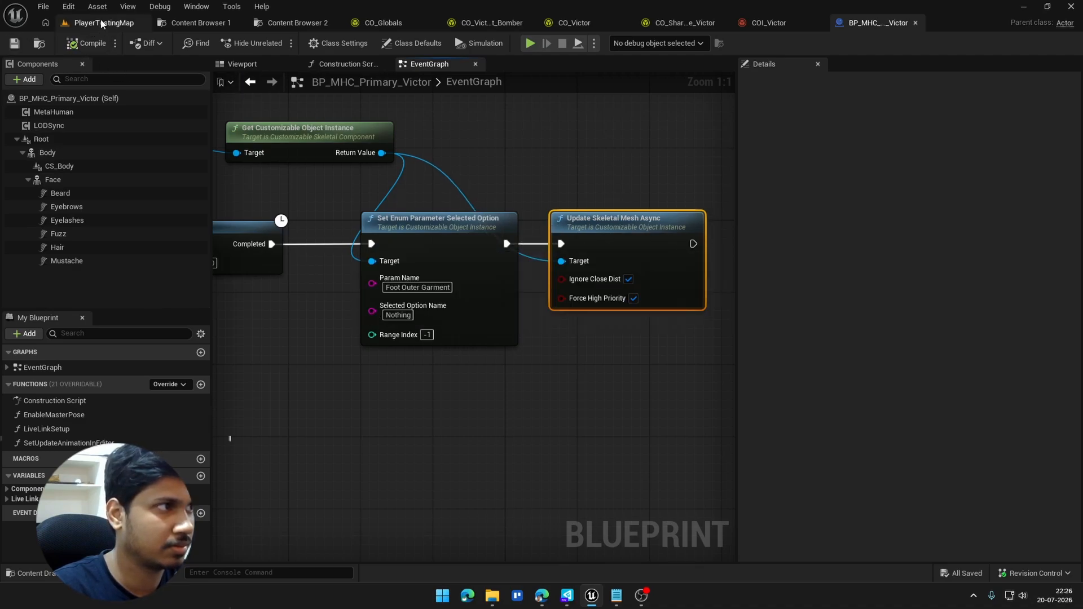
# Step: Play PlayerTestingMap to test Victor's delayed footwear change at runtime, and stop the session
pyautogui.click(102, 22)
pyautogui.click(280, 44)
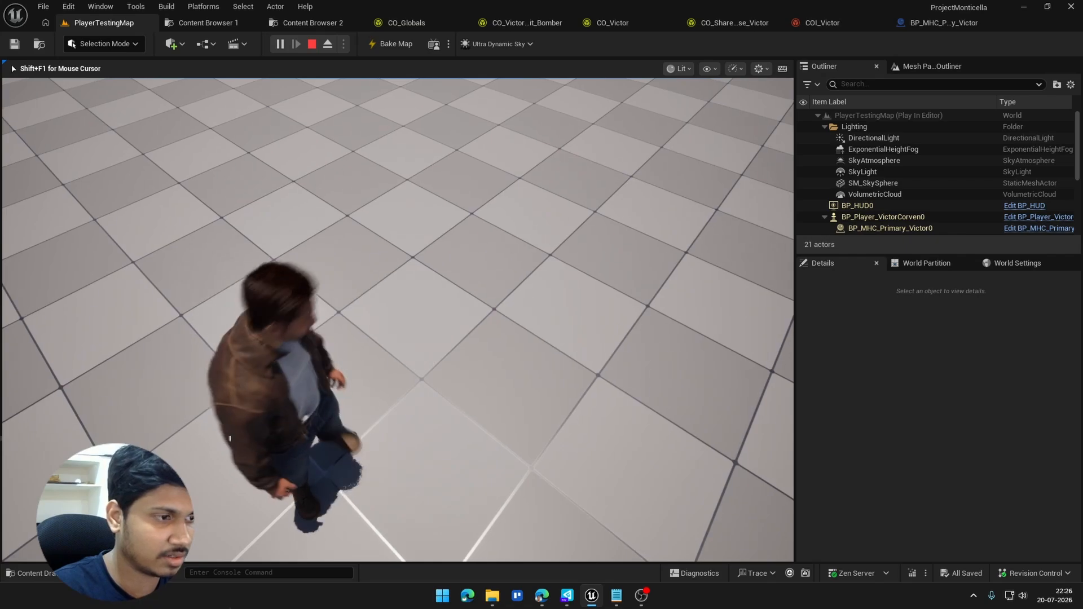
pyautogui.press('w')
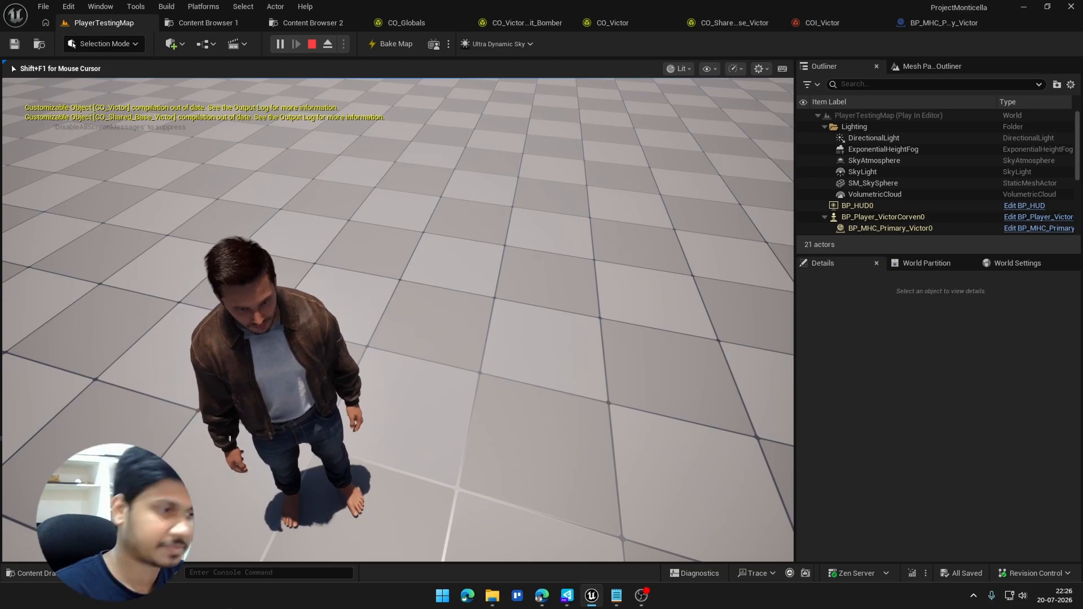
pyautogui.press('Escape')
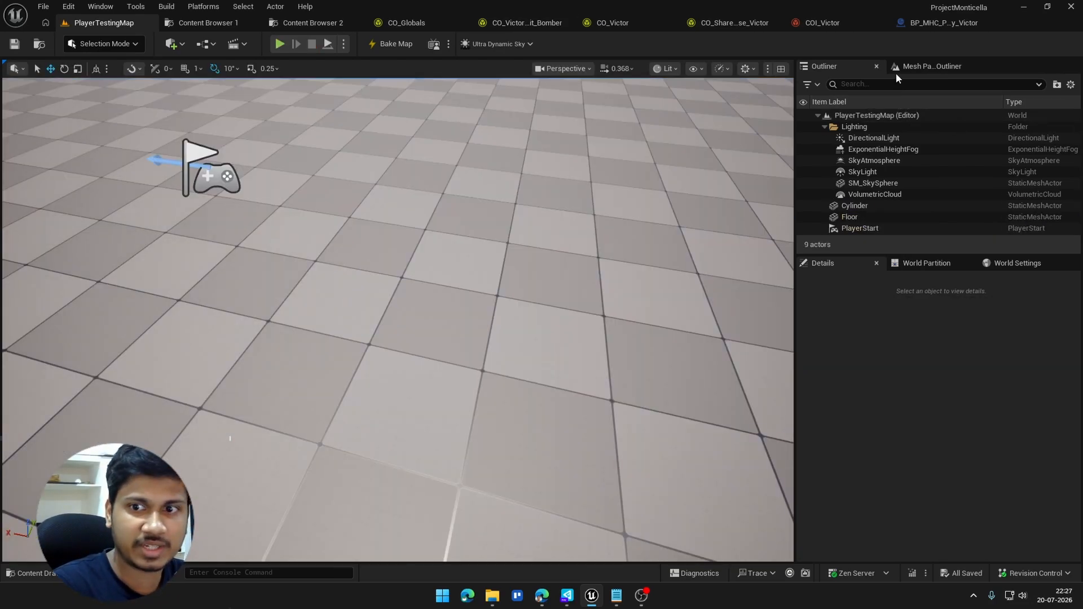
# Step: Review Victor's garment parameters and preview in COI_Victor, and open the shared base Victor customizable object's graph
pyautogui.click(833, 26)
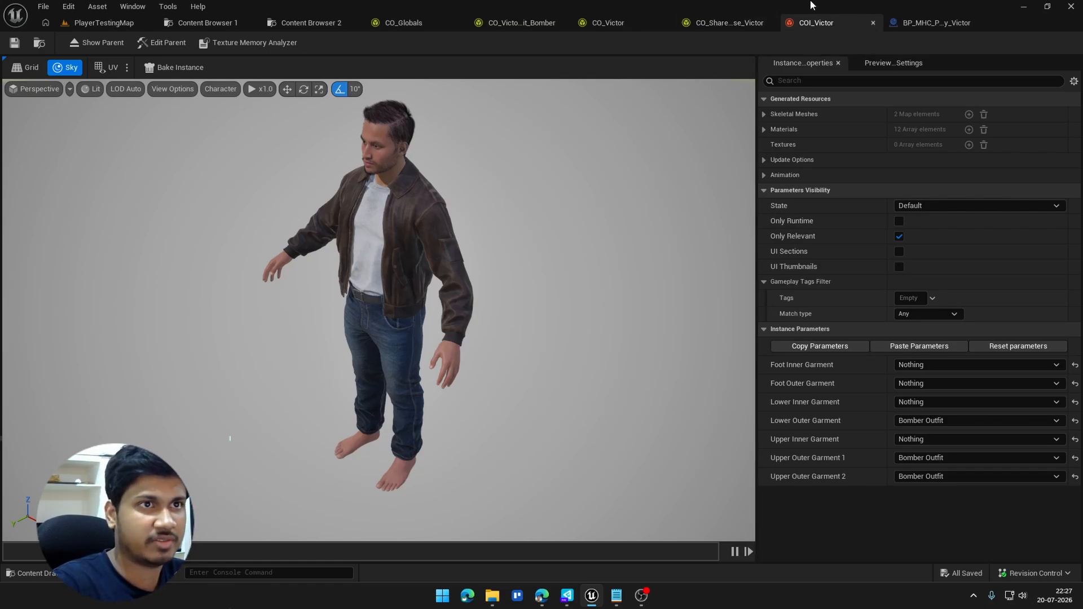
pyautogui.click(736, 22)
pyautogui.click(814, 26)
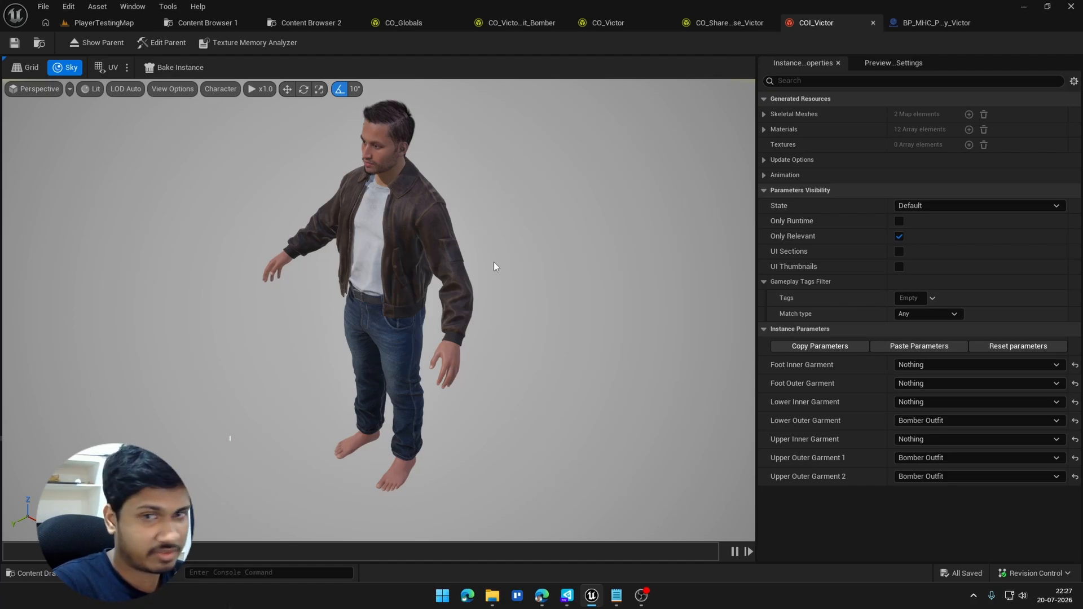
pyautogui.moveTo(496, 266); pyautogui.dragTo(493, 226)
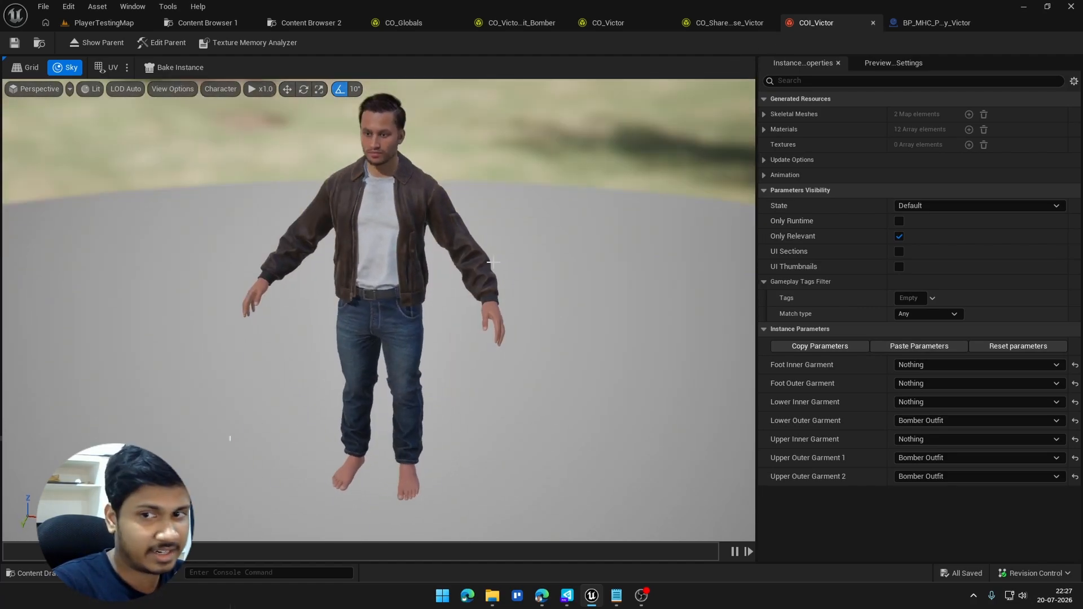
pyautogui.click(715, 27)
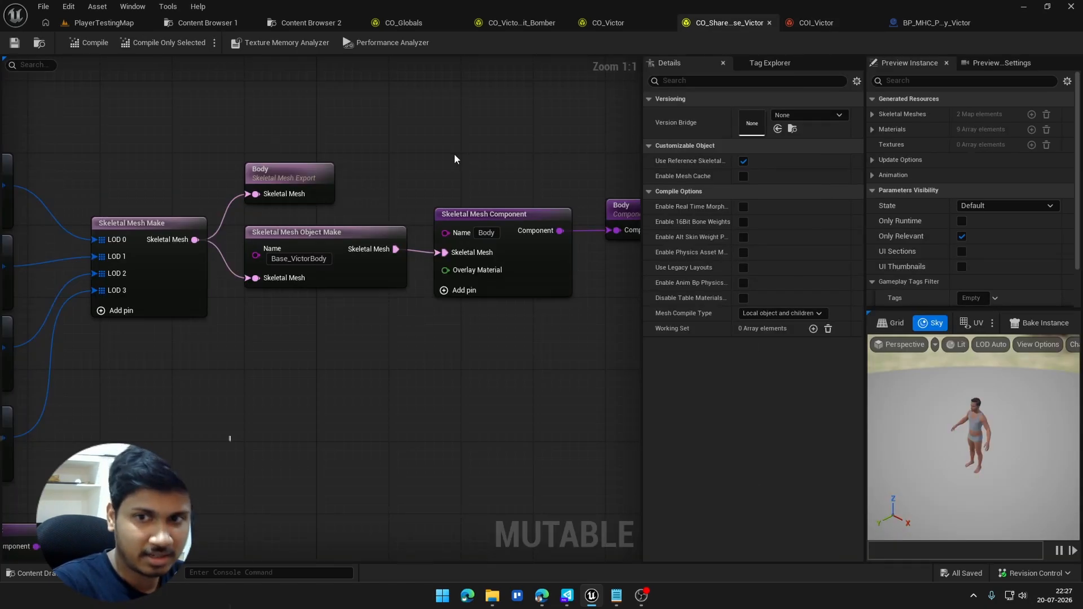